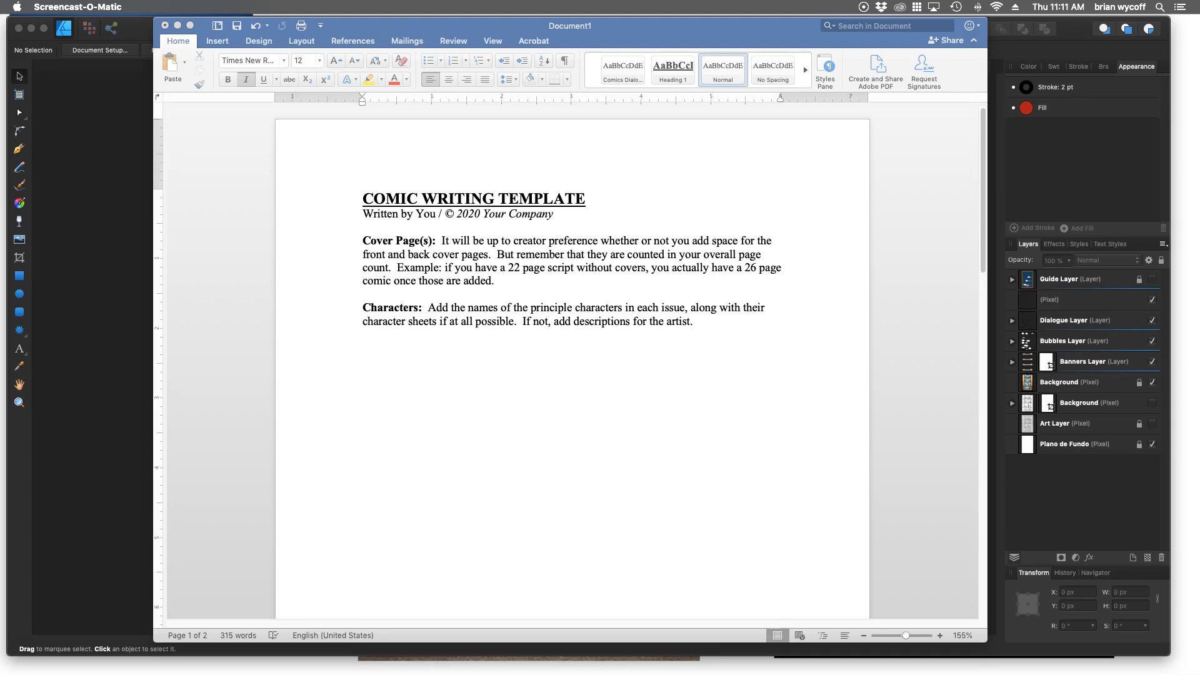
View the Save as Template options for the comic script document, and leave without saving.
click(481, 214)
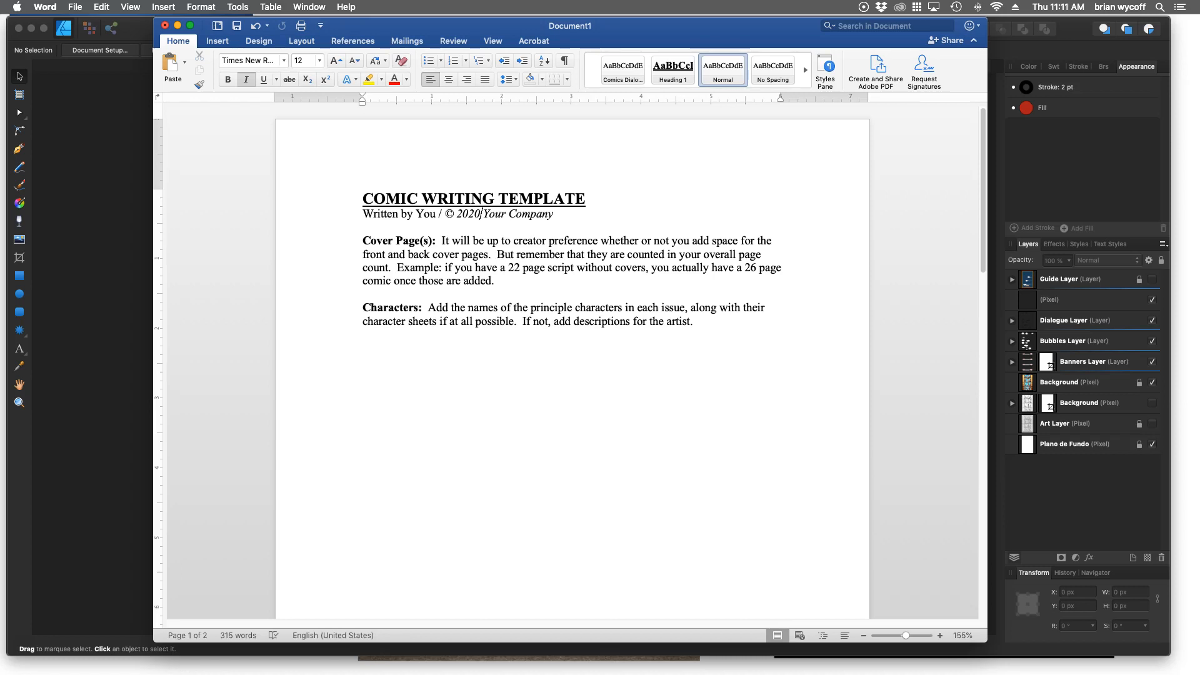
click(75, 7)
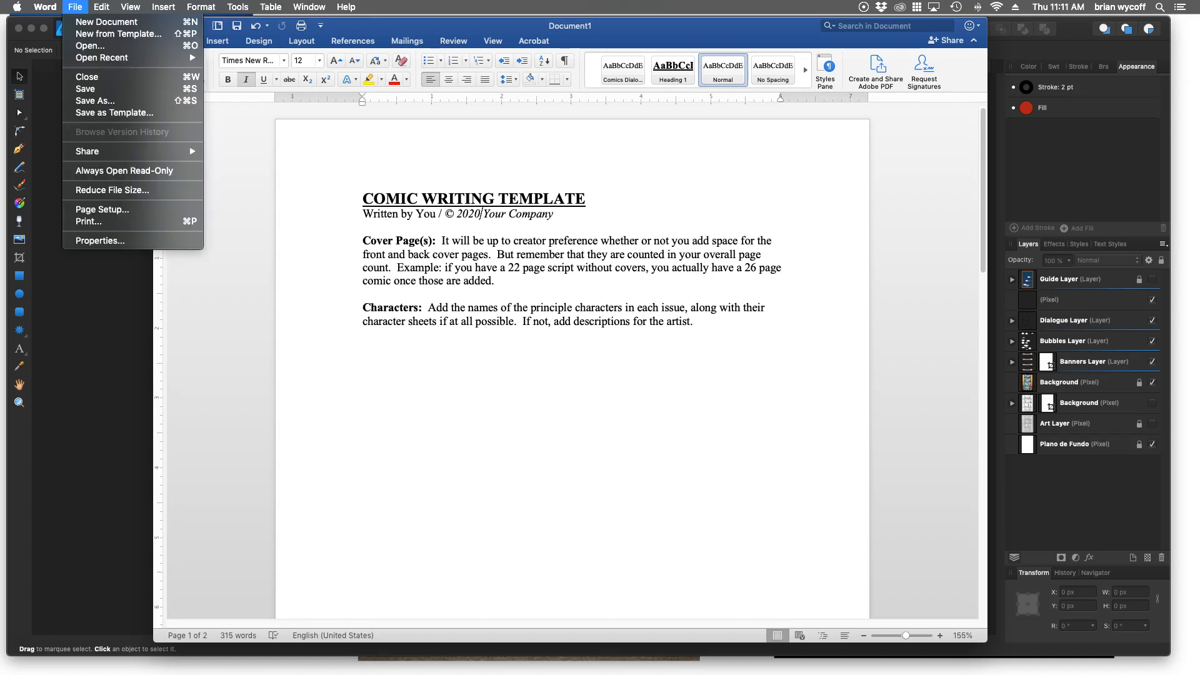
click(114, 113)
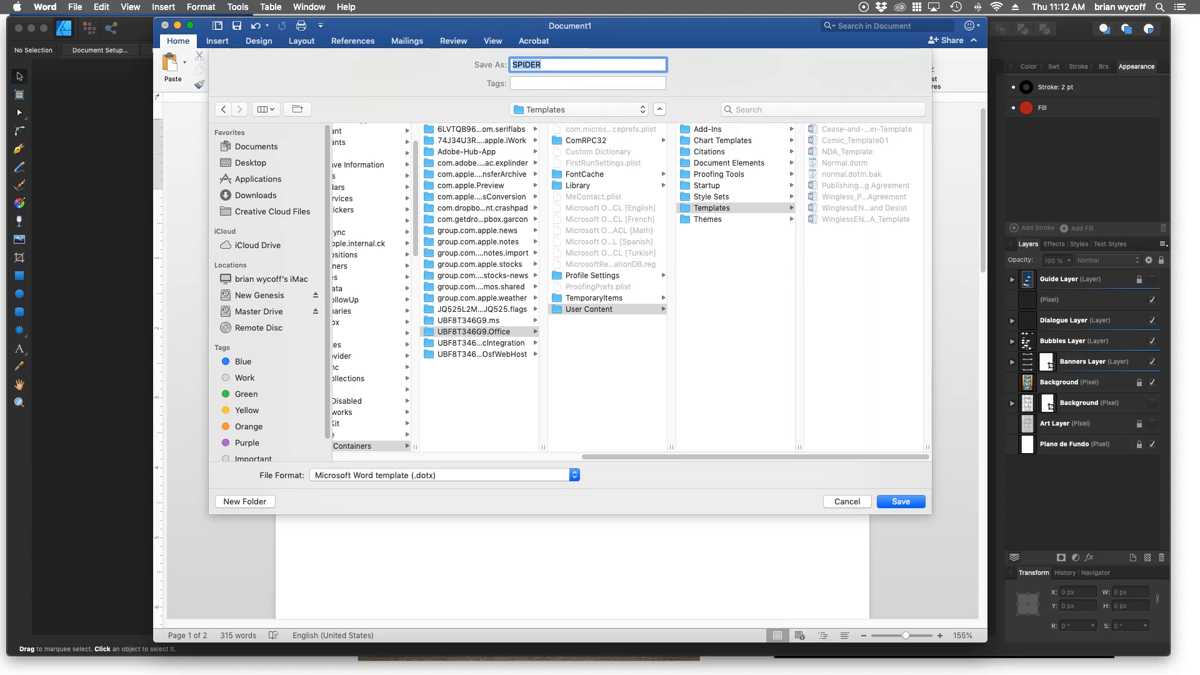
key(Escape)
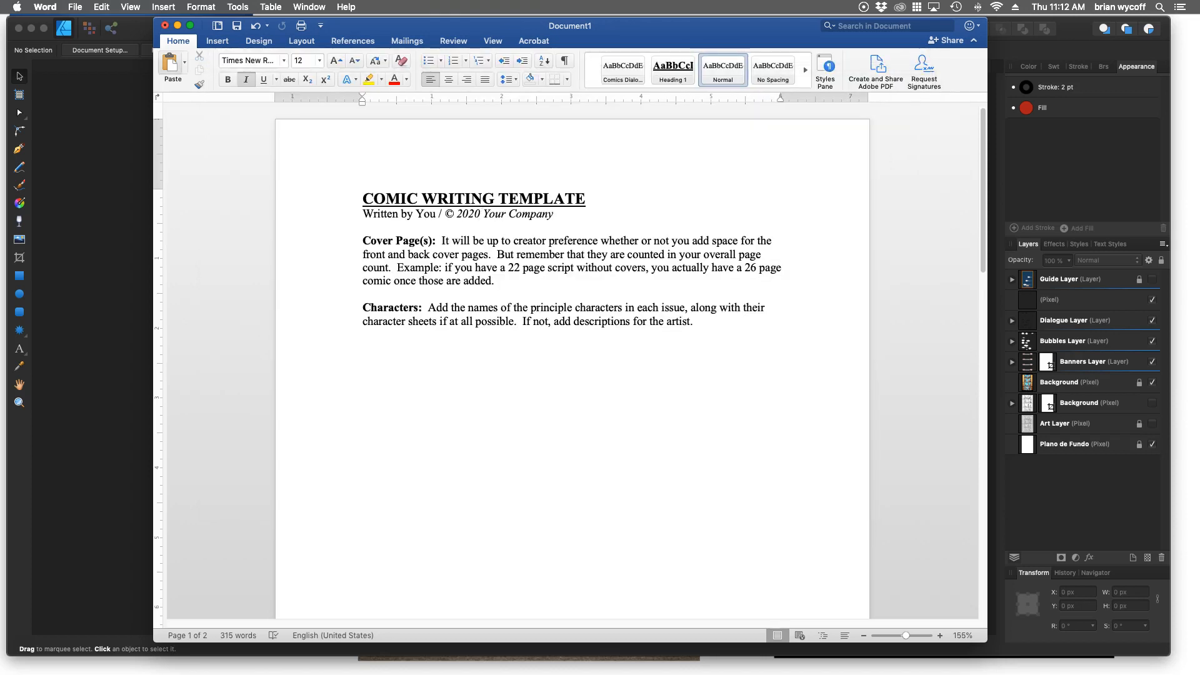
Create a document from the personal template Comic_Template01, and close that new document.
click(75, 6)
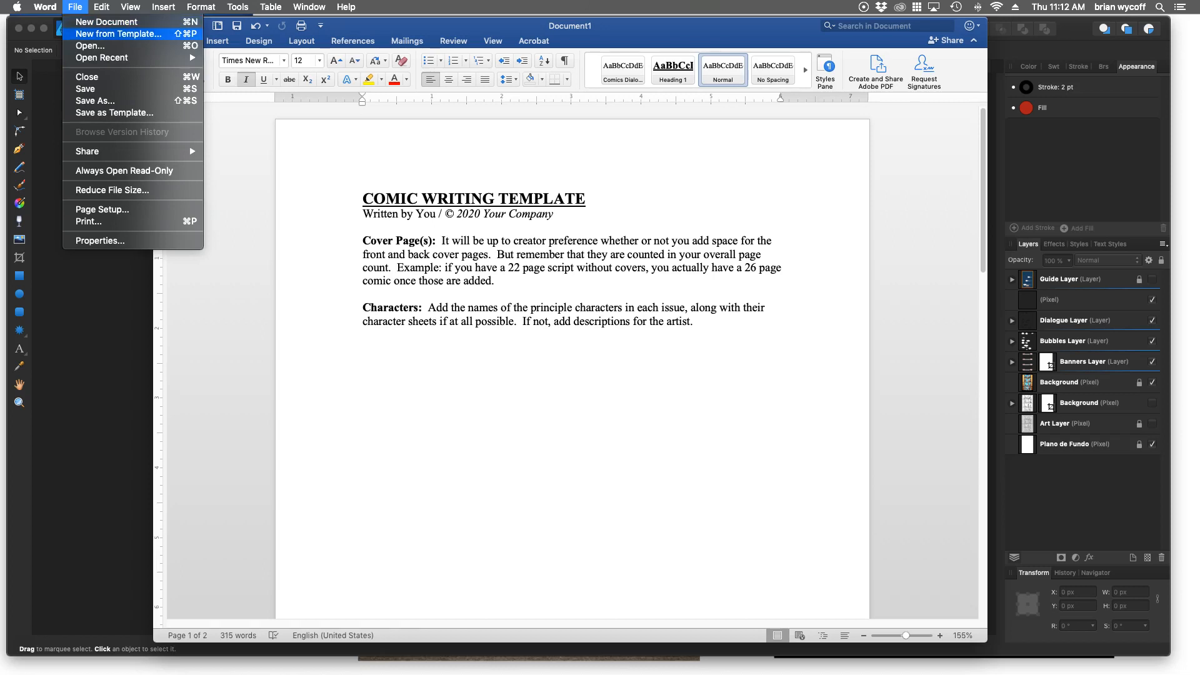
click(119, 34)
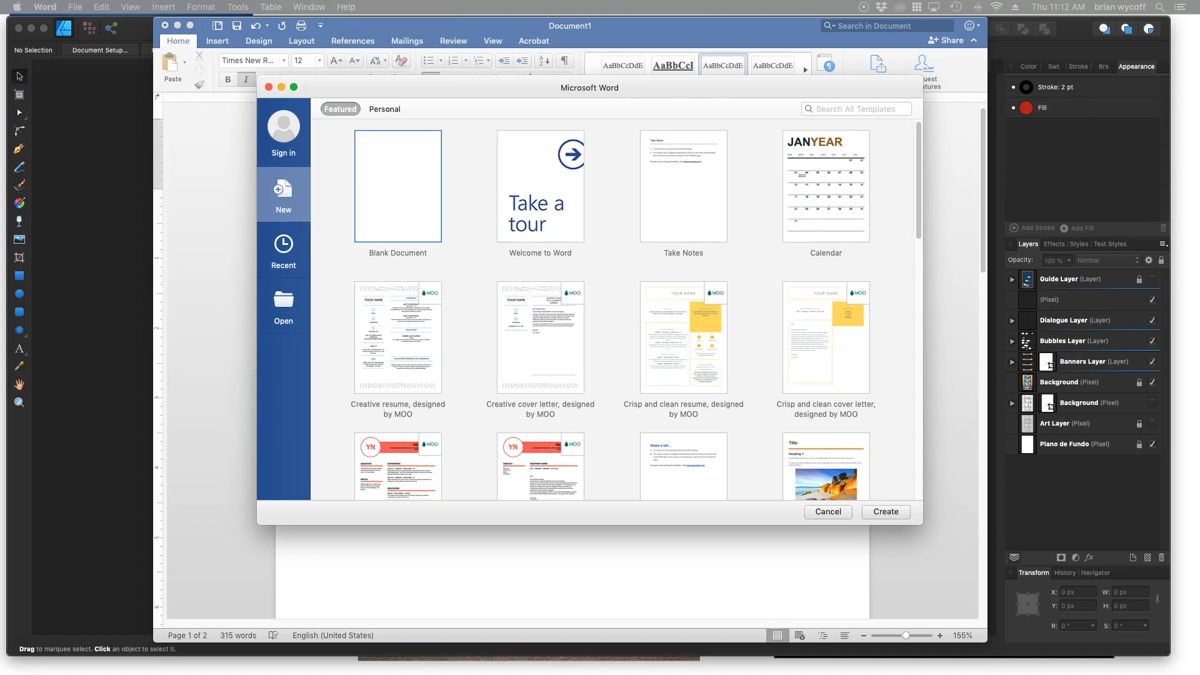
scroll(636, 309, down, 10)
scroll(586, 310, down, 5)
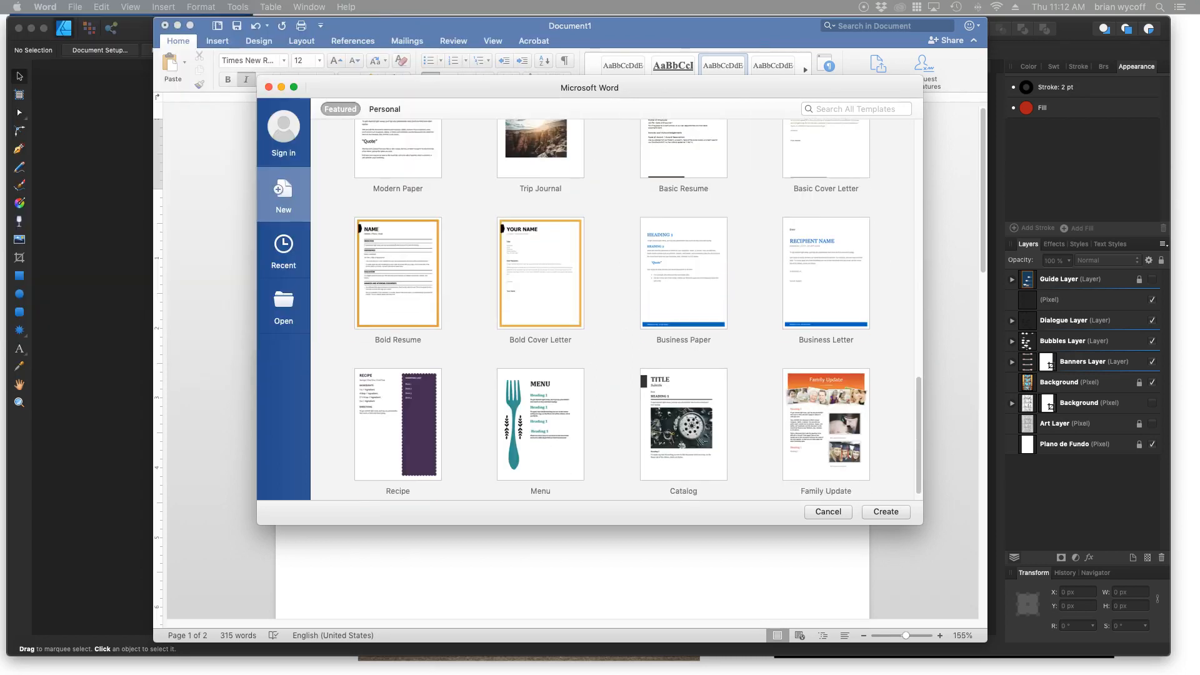
scroll(585, 310, up, 15)
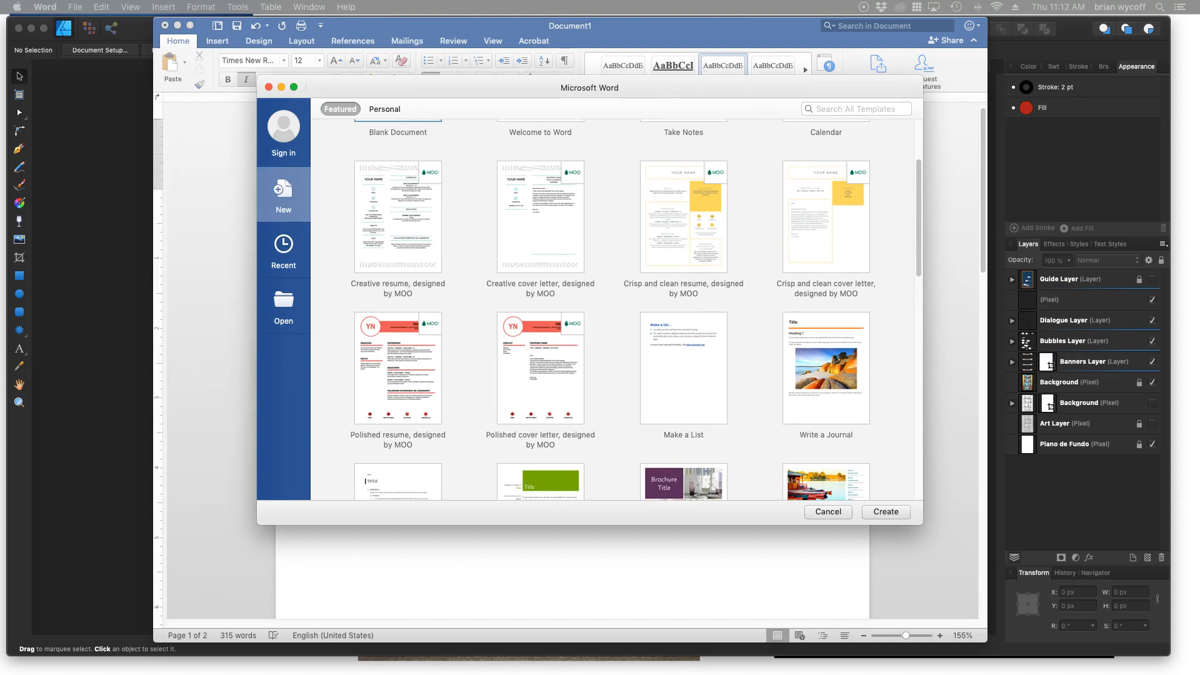
click(385, 109)
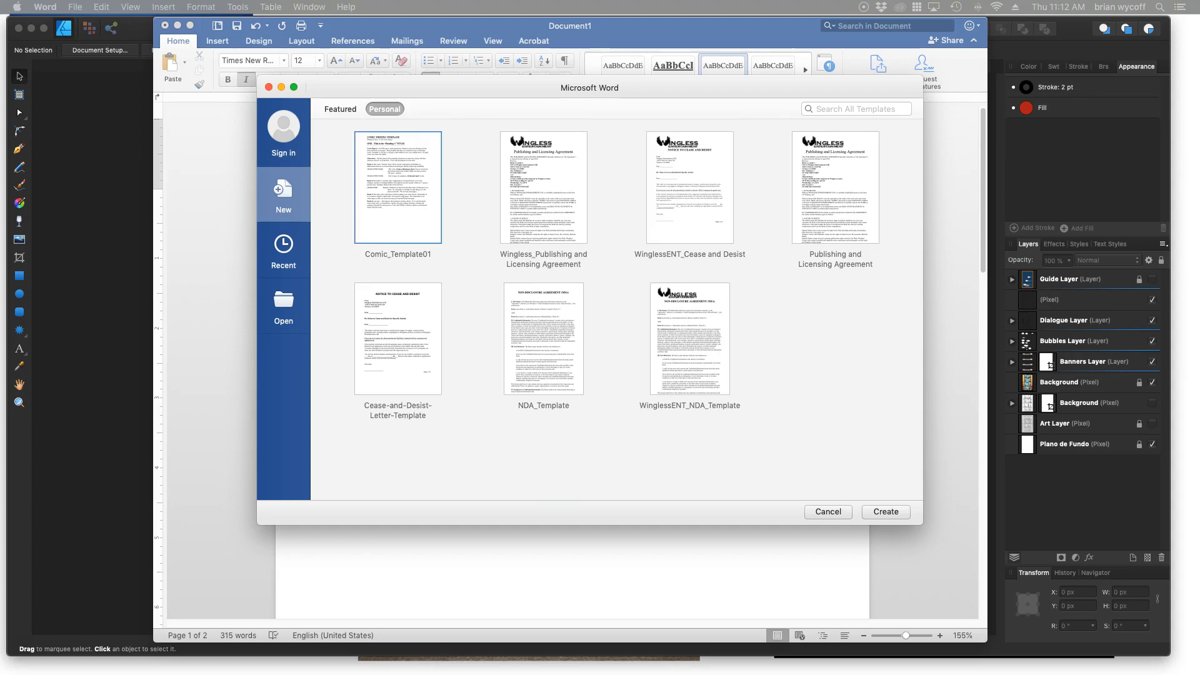
key(Return)
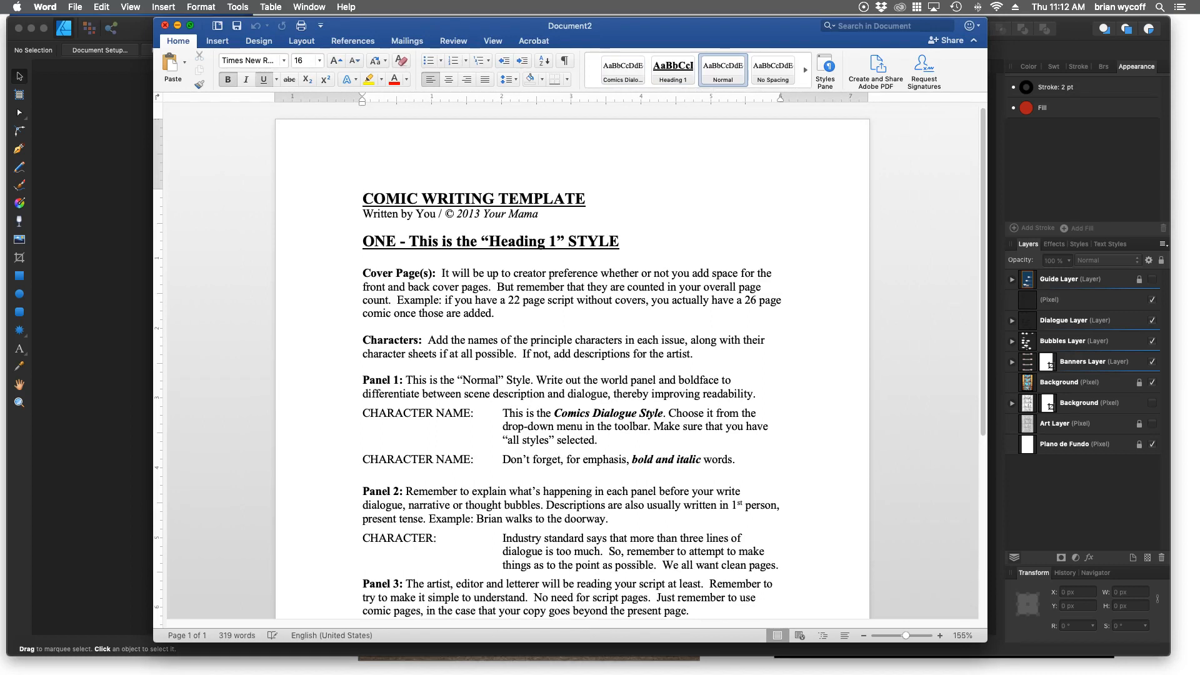
click(165, 25)
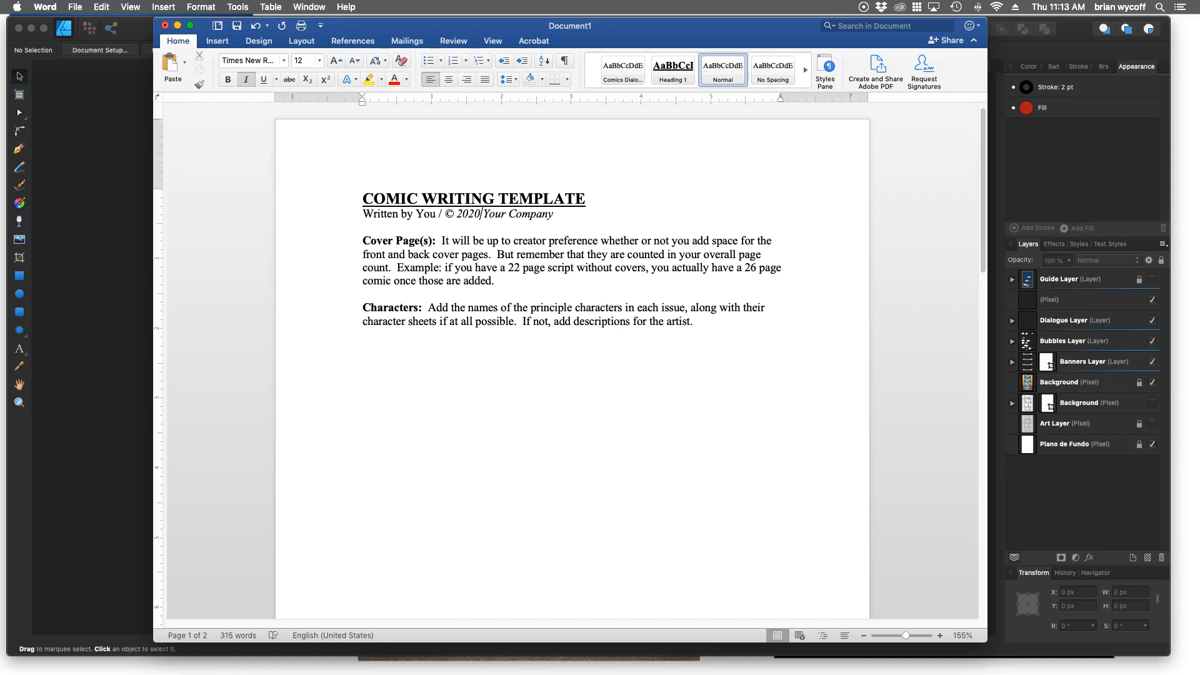
Show the Styles pane and limit its list to the styles in the current document.
click(481, 199)
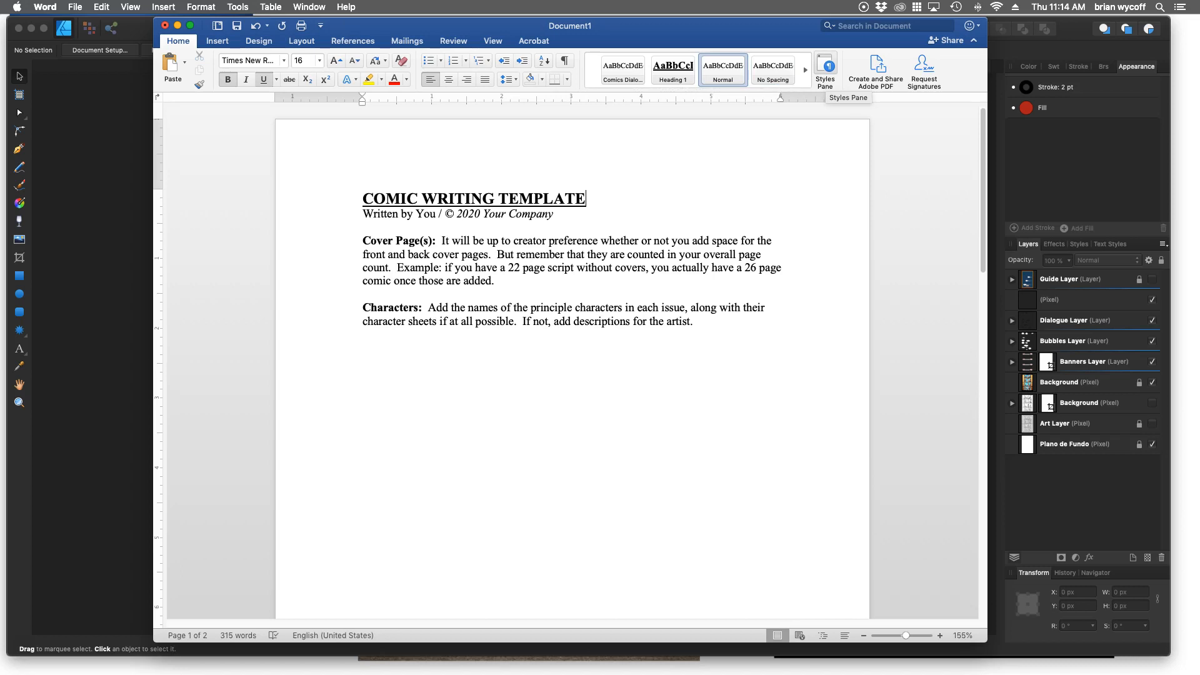
click(825, 67)
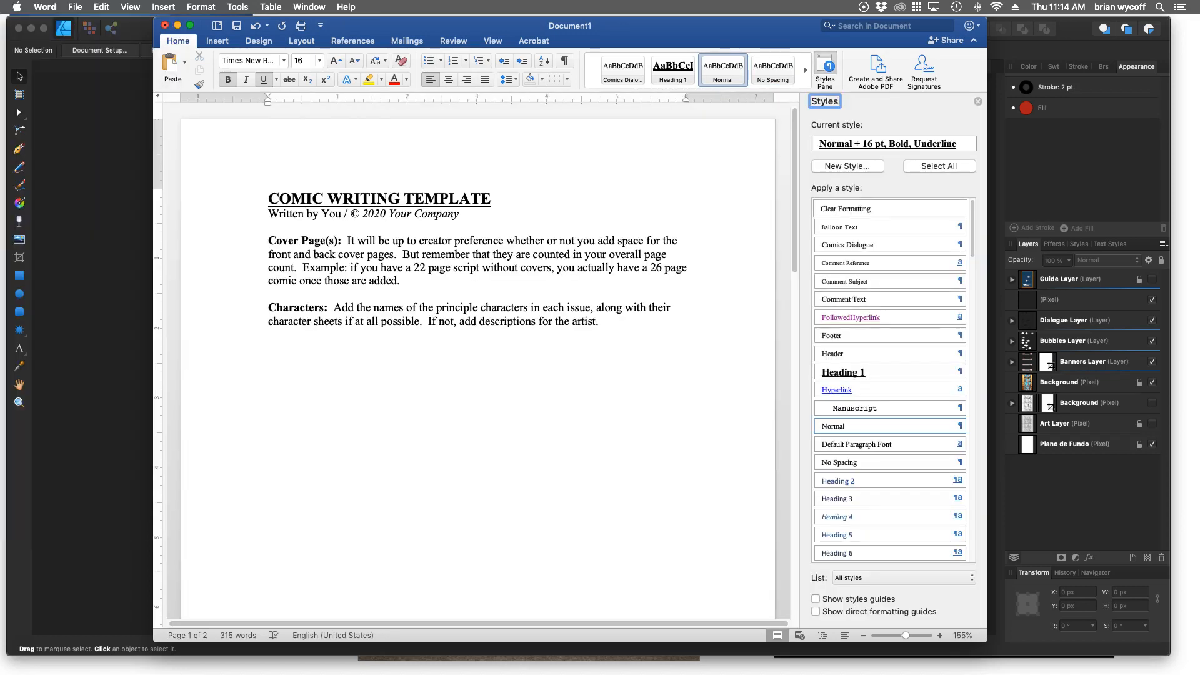
scroll(888, 321, down, 5)
scroll(887, 328, down, 12)
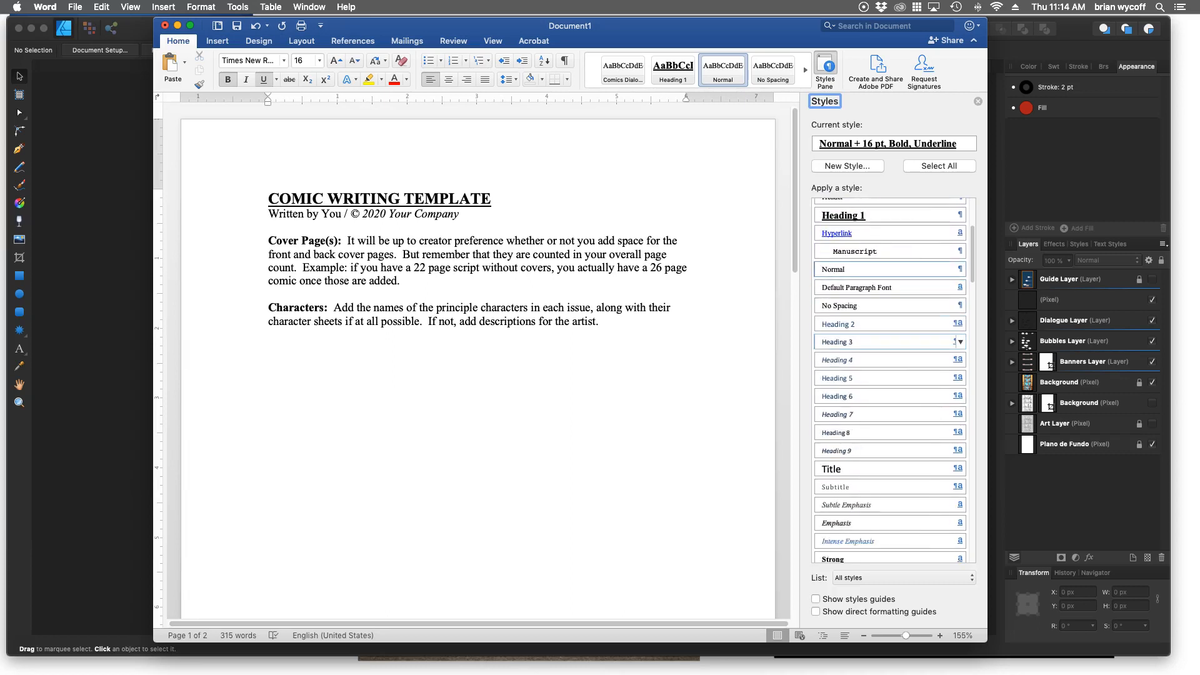
scroll(888, 332, up, 8)
scroll(888, 335, up, 4)
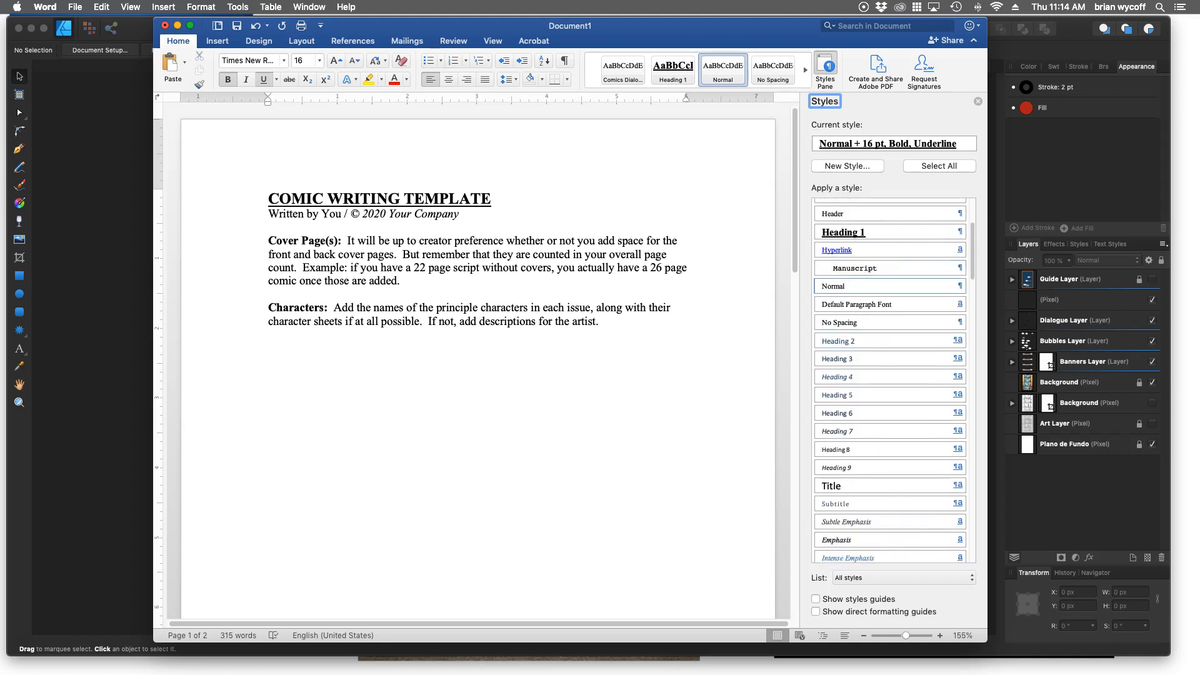
click(972, 578)
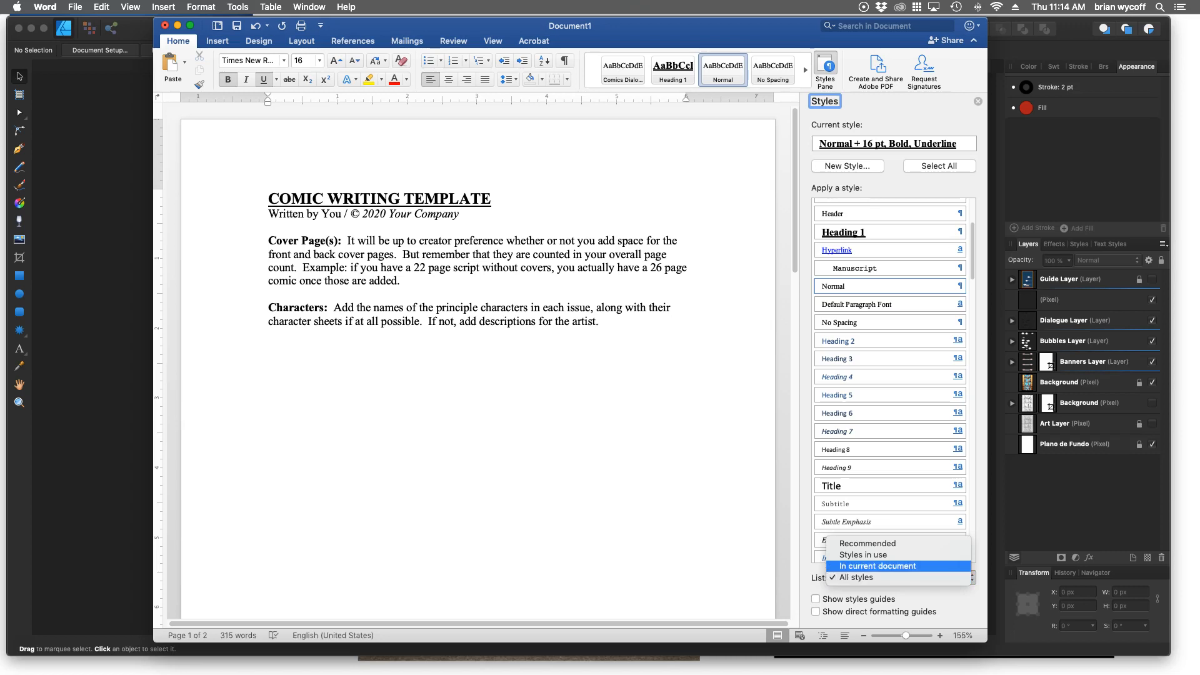
key(Return)
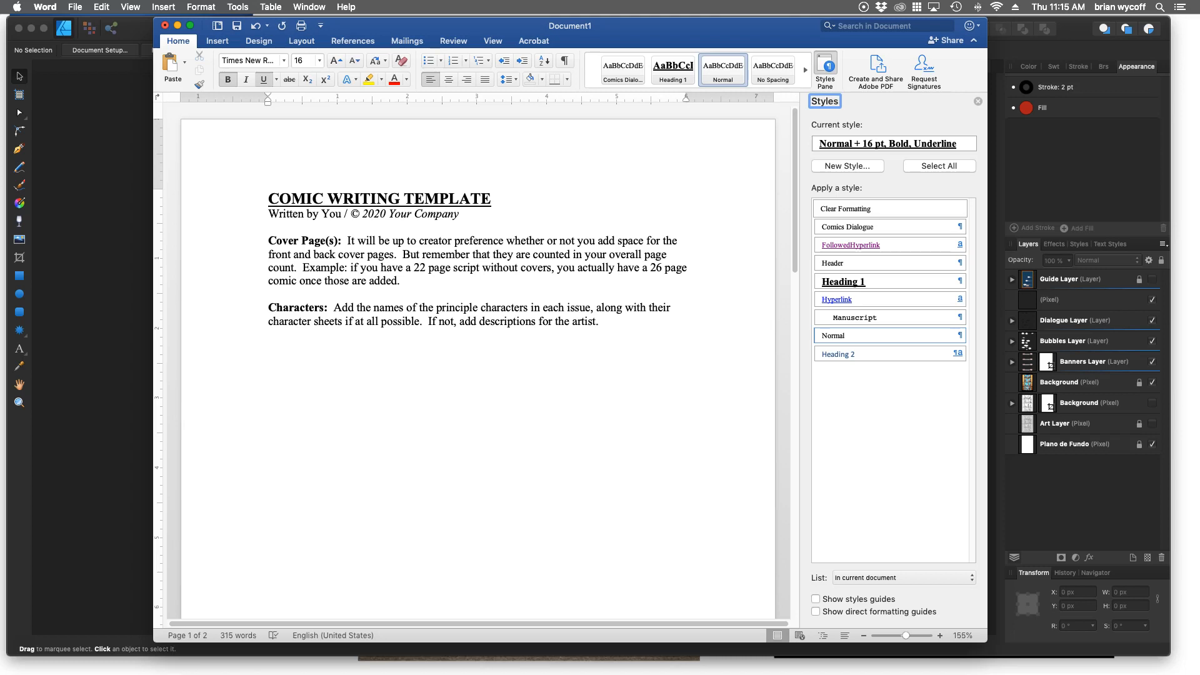
Examine which styles are applied to the template's title, Cover Page(s) and Characters paragraphs, and Page One heading.
drag(491, 199, 266, 199)
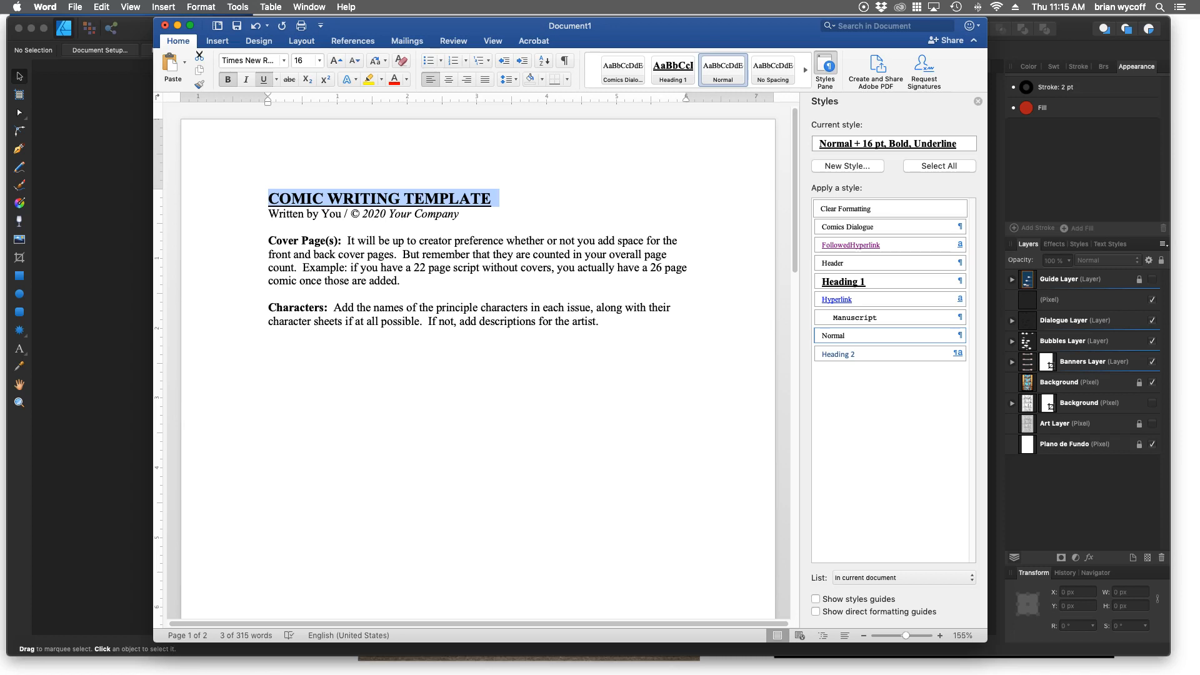
click(277, 227)
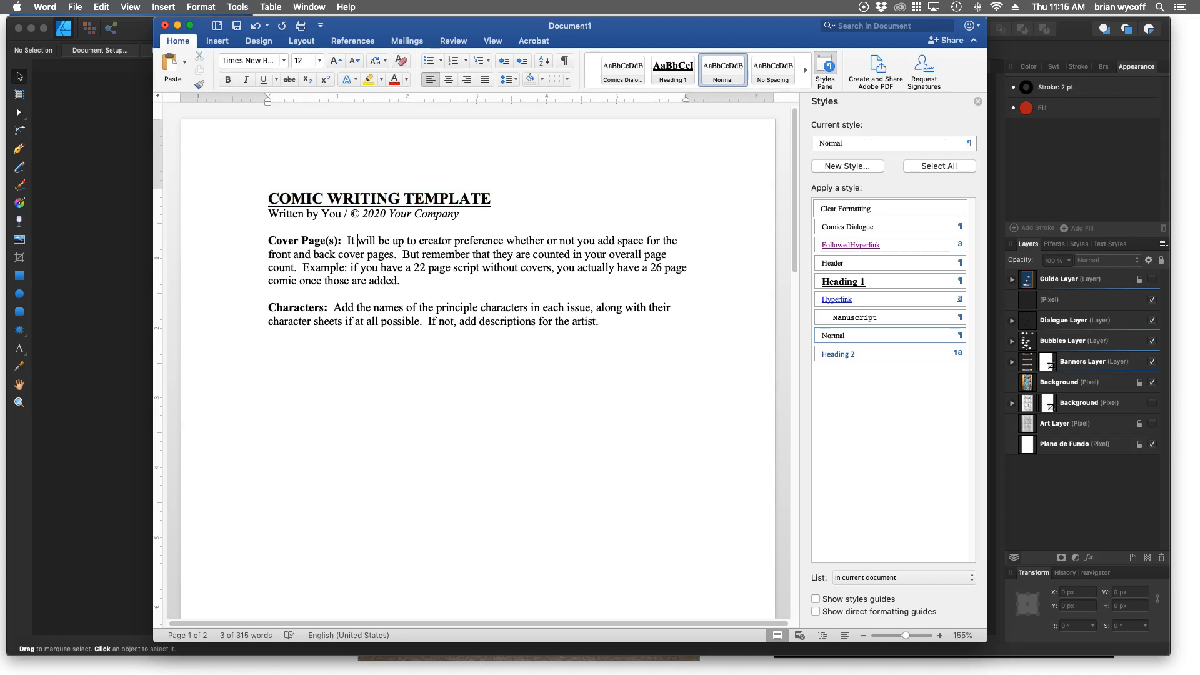
click(277, 240)
click(288, 321)
drag(342, 241, 270, 240)
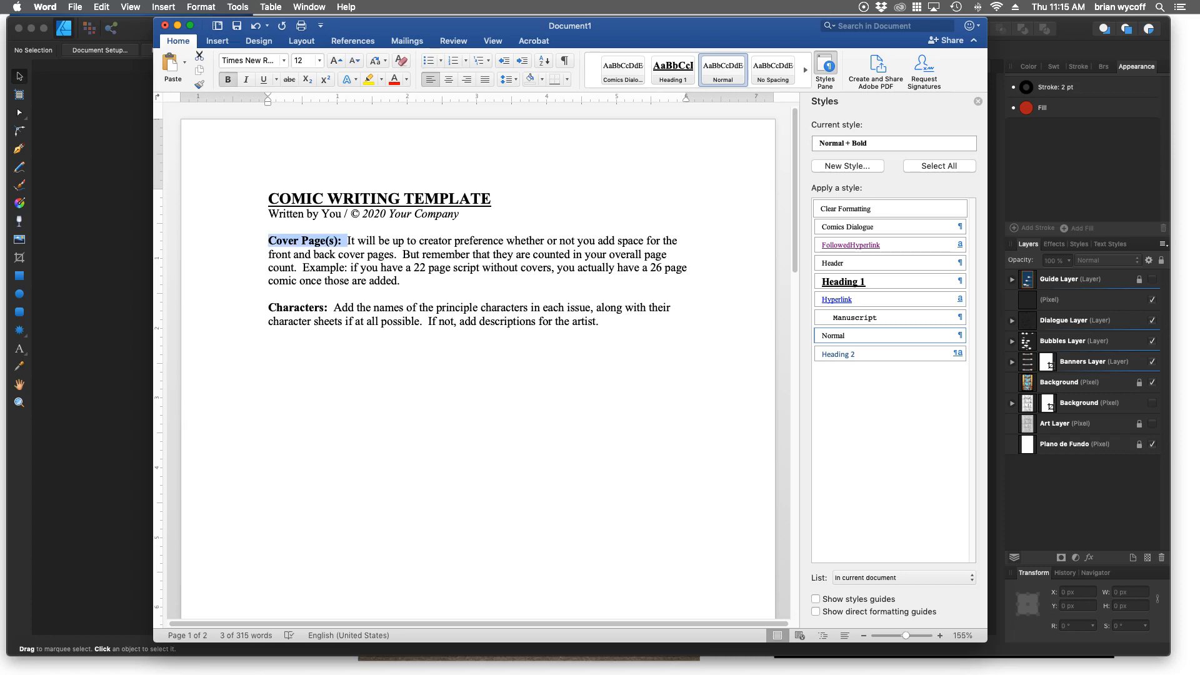
click(417, 309)
scroll(417, 308, down, 2)
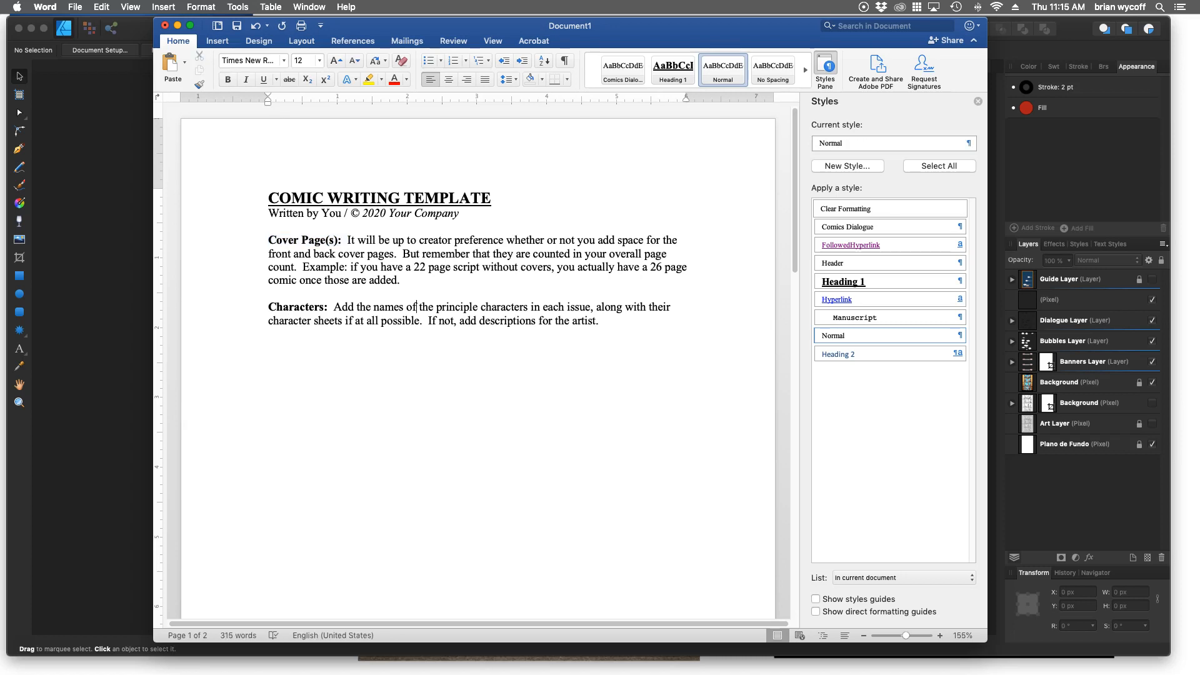
scroll(475, 362, down, 20)
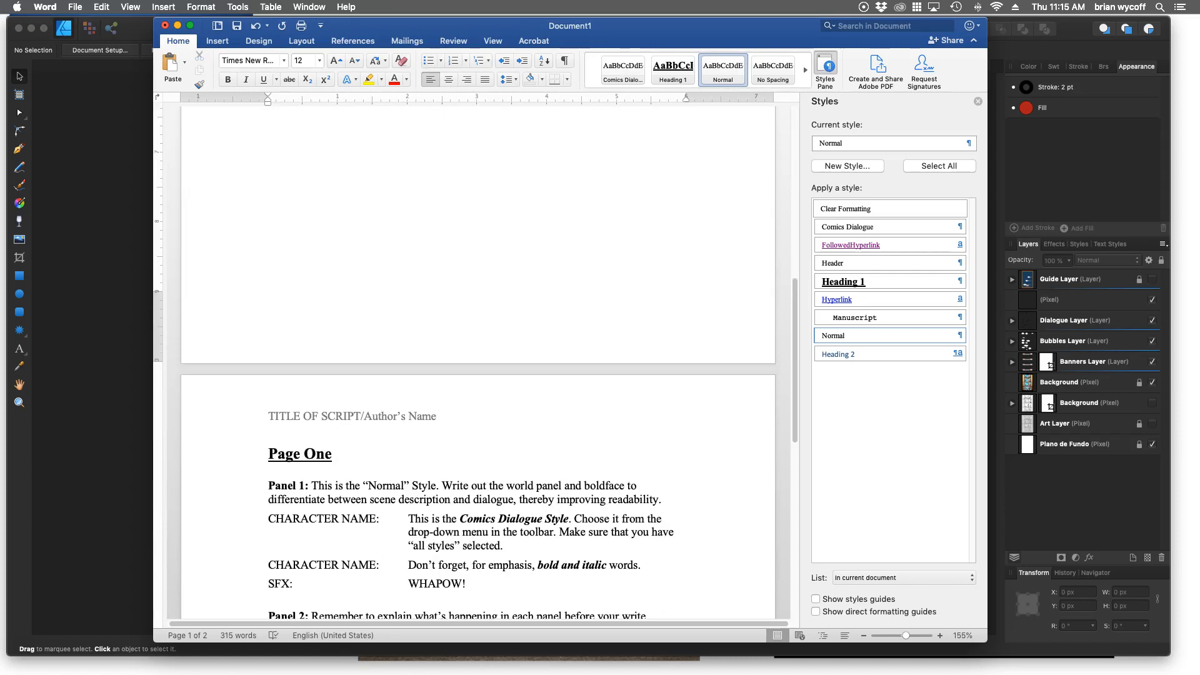
scroll(475, 363, down, 4)
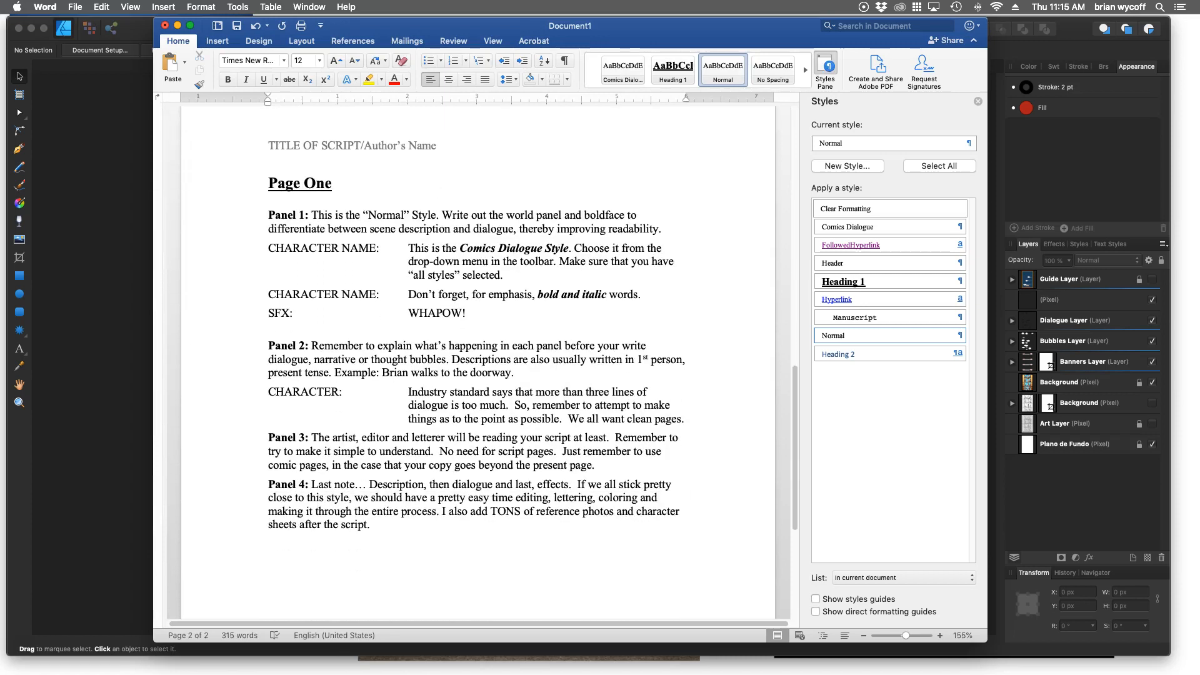
scroll(475, 362, down, 1)
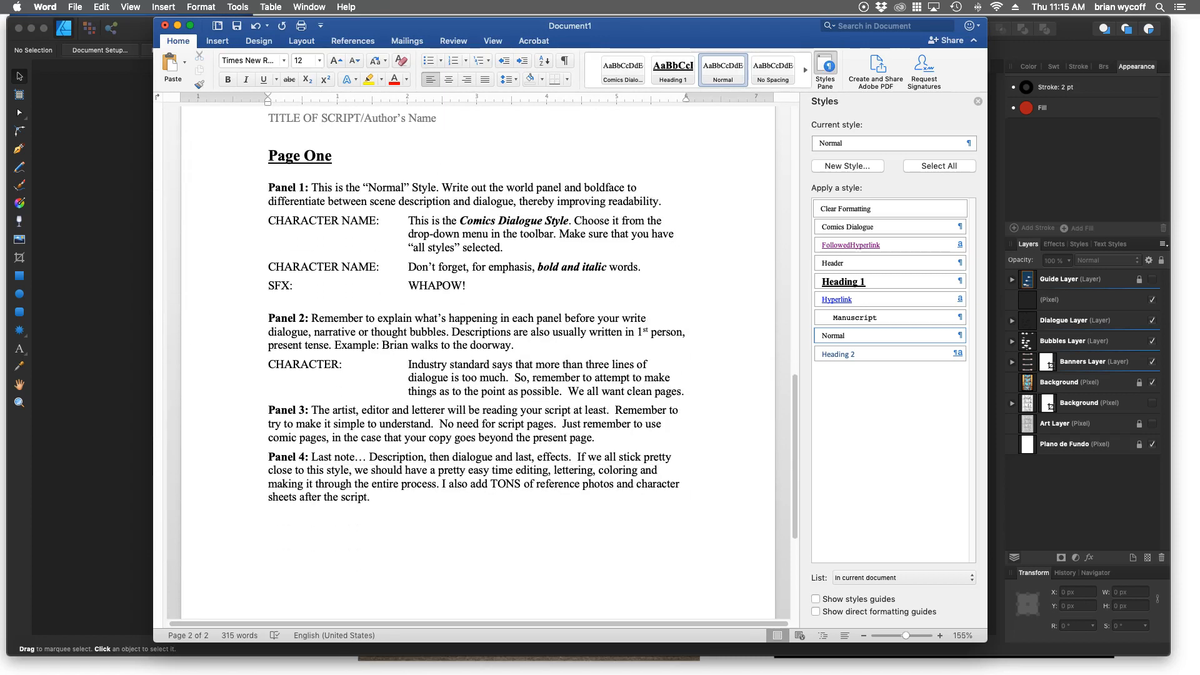
click(332, 157)
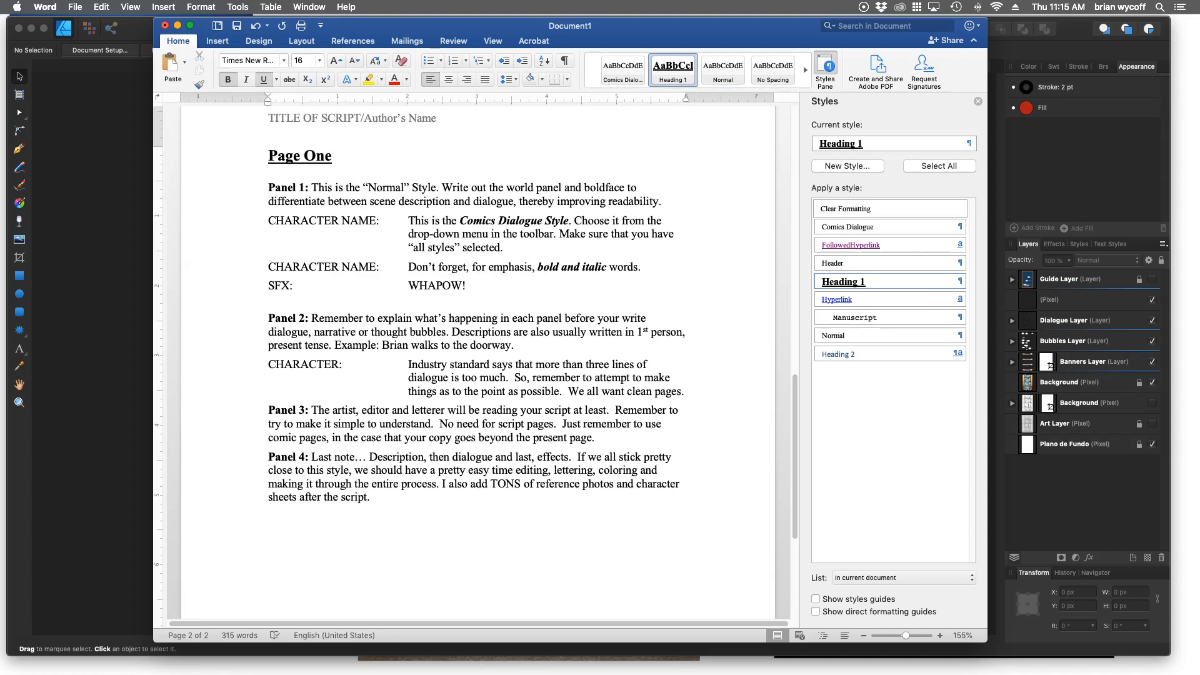
Read through the Page One sample script, examining the panel descriptions, character dialogue and sound effect formatting.
scroll(475, 363, down, 4)
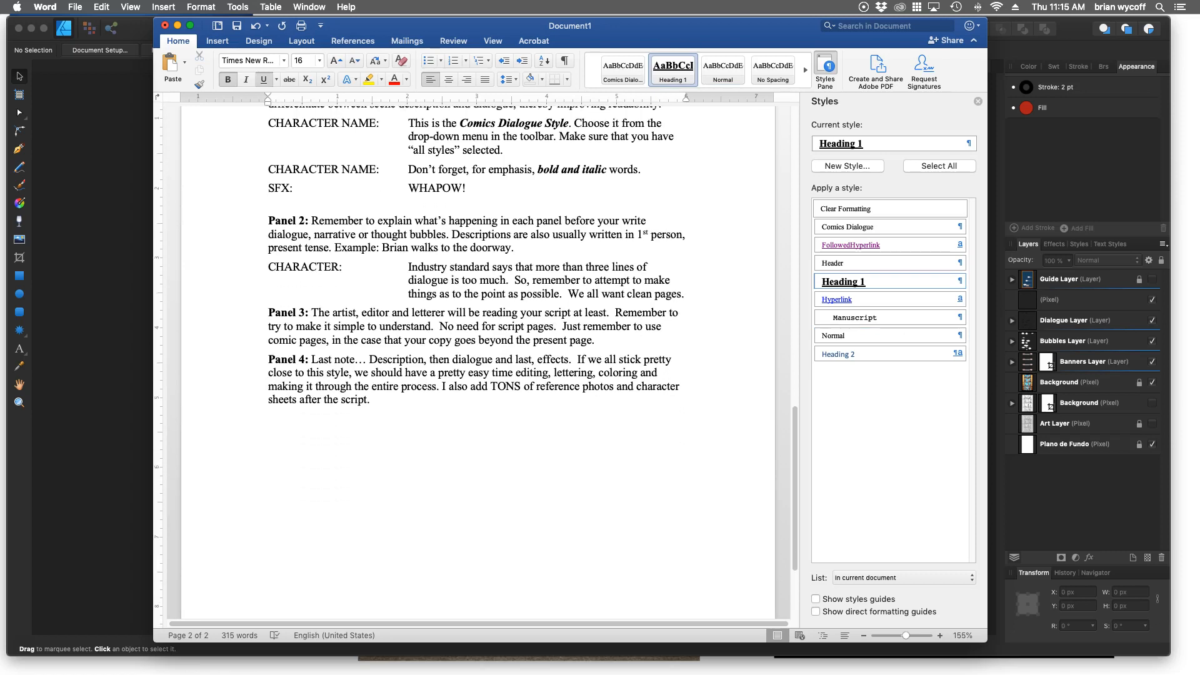
scroll(475, 363, down, 5)
scroll(475, 362, up, 12)
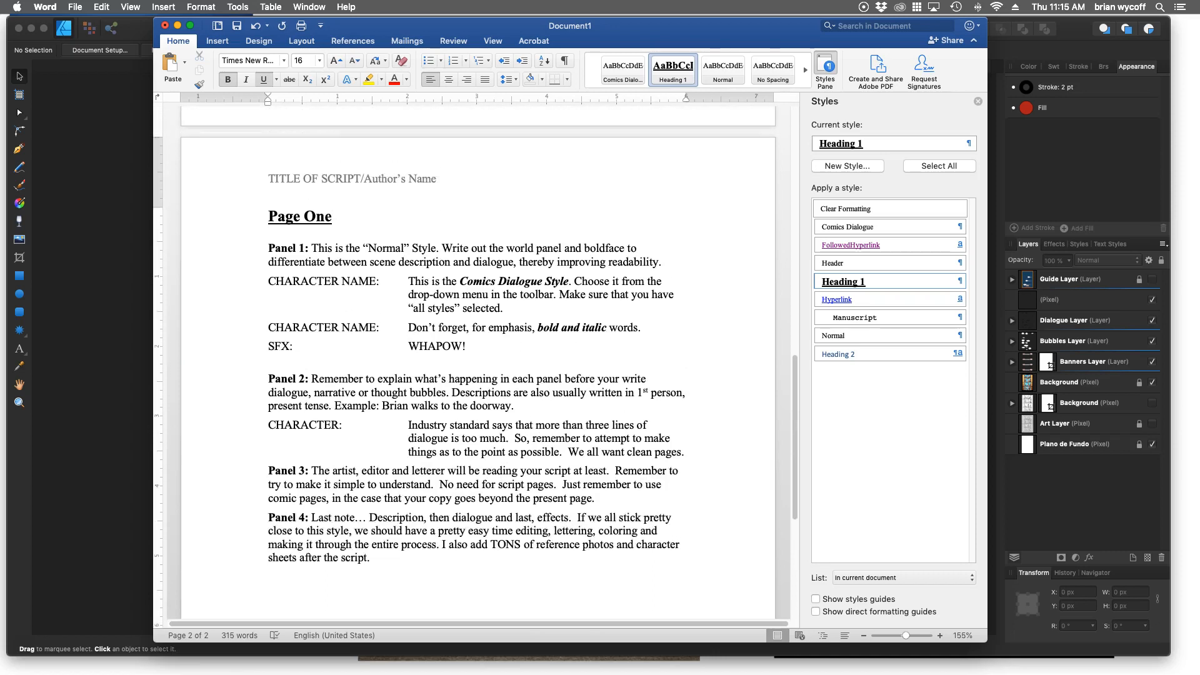
scroll(475, 363, up, 1)
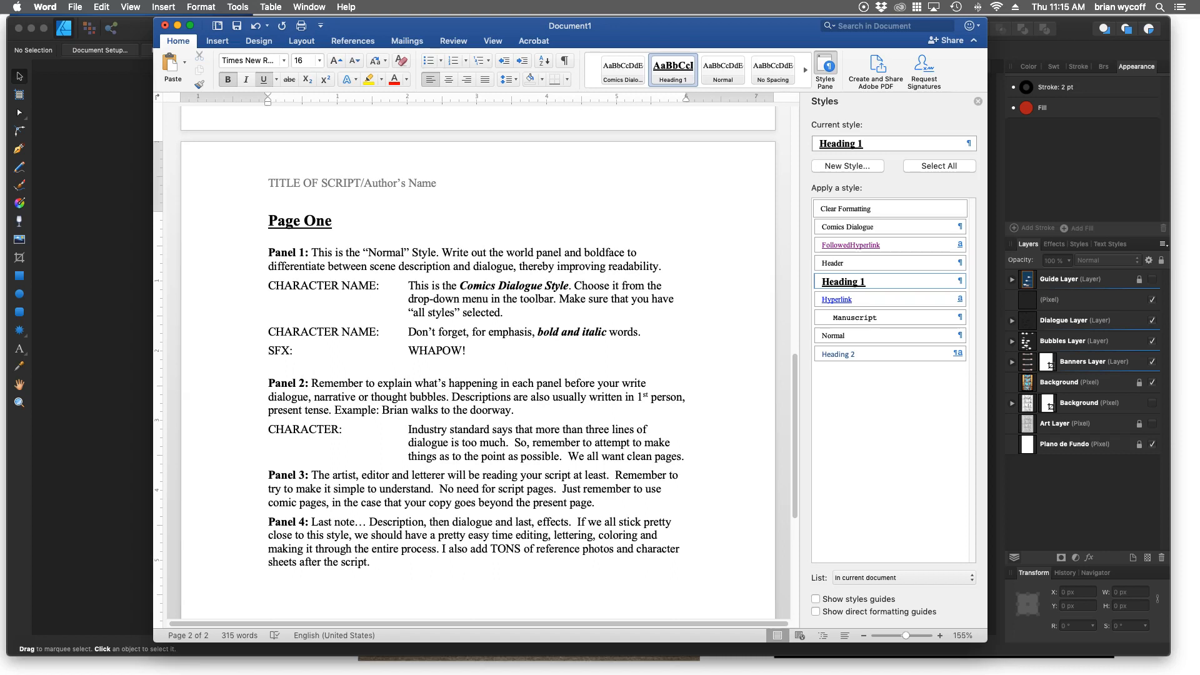
scroll(475, 363, down, 12)
scroll(475, 363, up, 11)
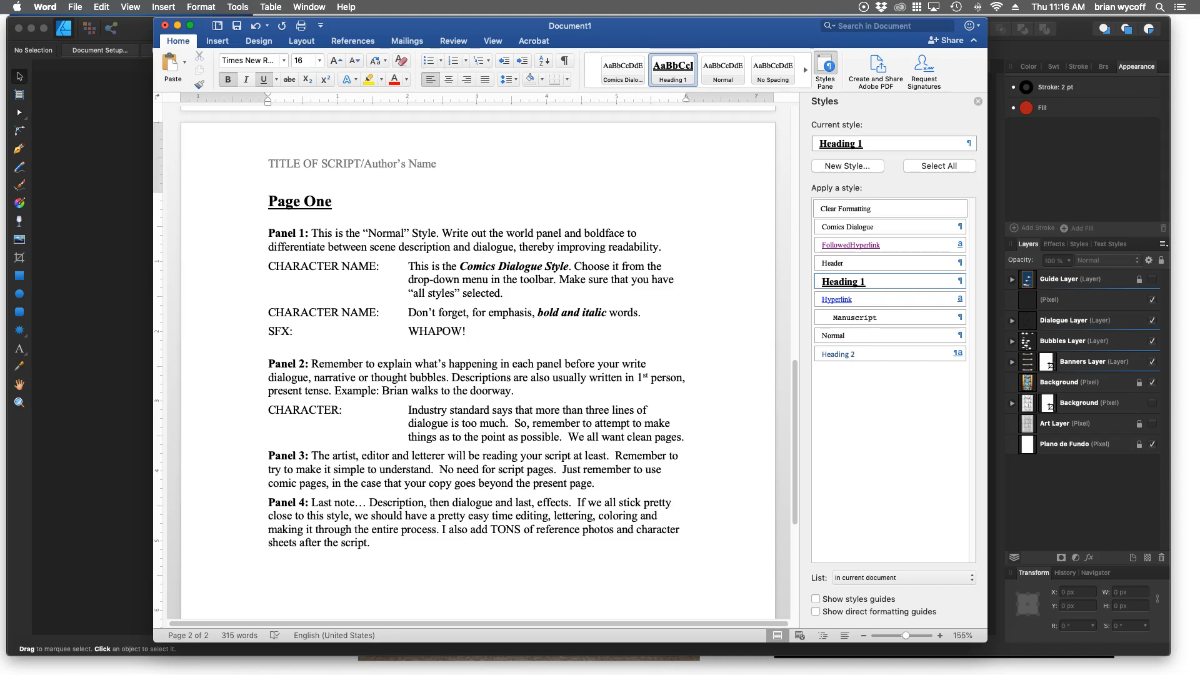
scroll(478, 329, down, 3)
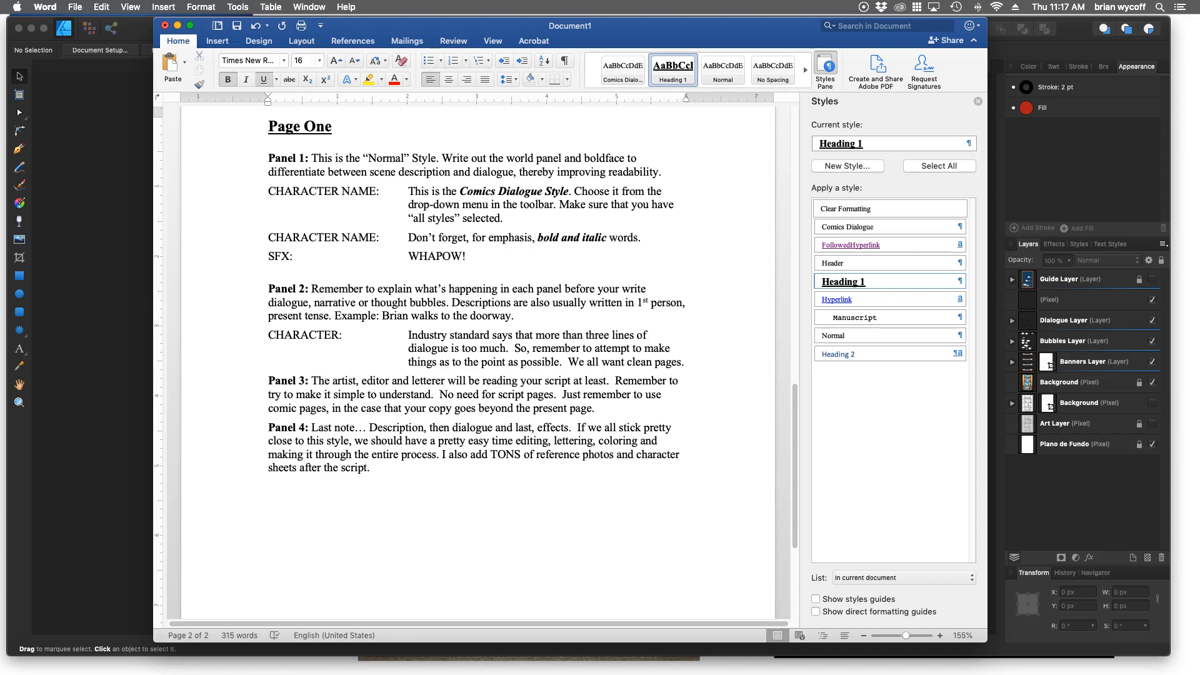
click(616, 380)
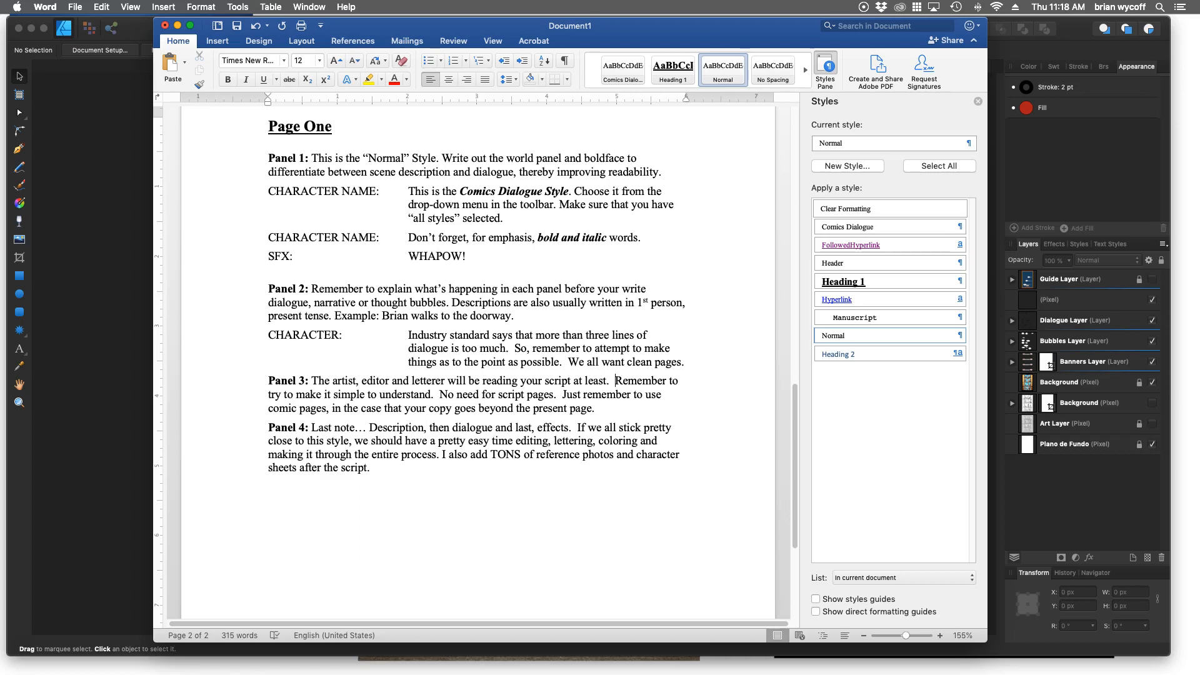
scroll(419, 287, down, 2)
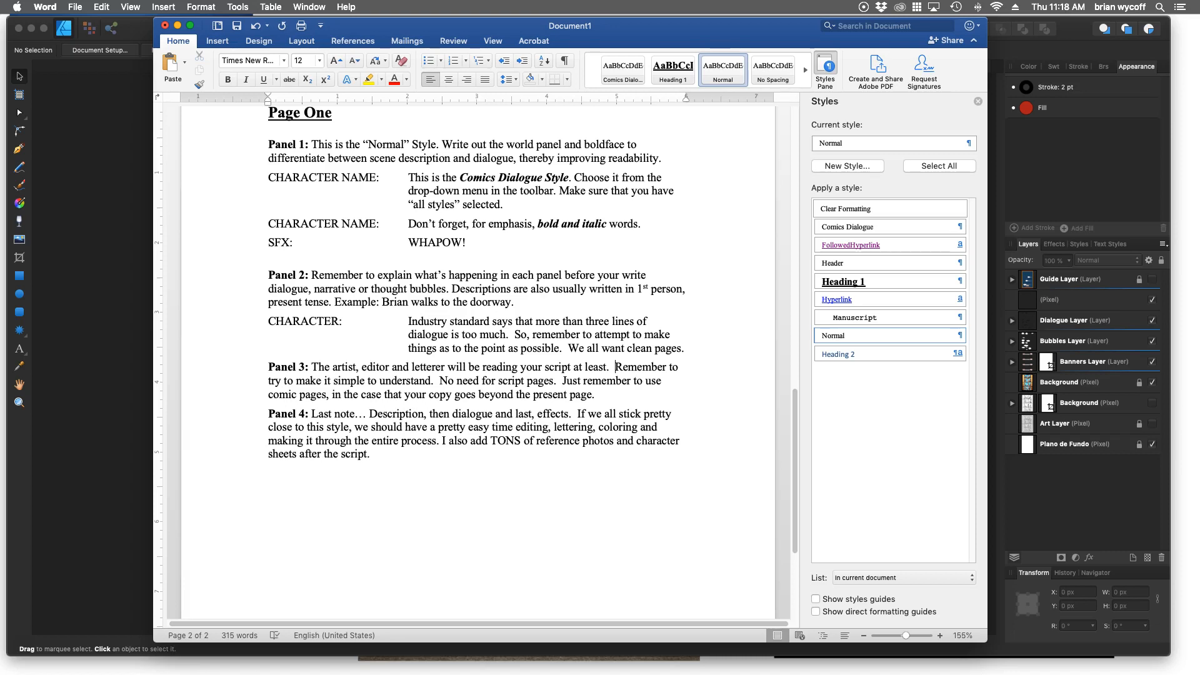
Arrange the Issue 1- Something Wicked script window beside the finished comic page justice_pg1.pdf for comparison.
mouse_move(463, 26)
mouse_down()
mouse_move(468, 57)
mouse_move(478, 40)
mouse_up()
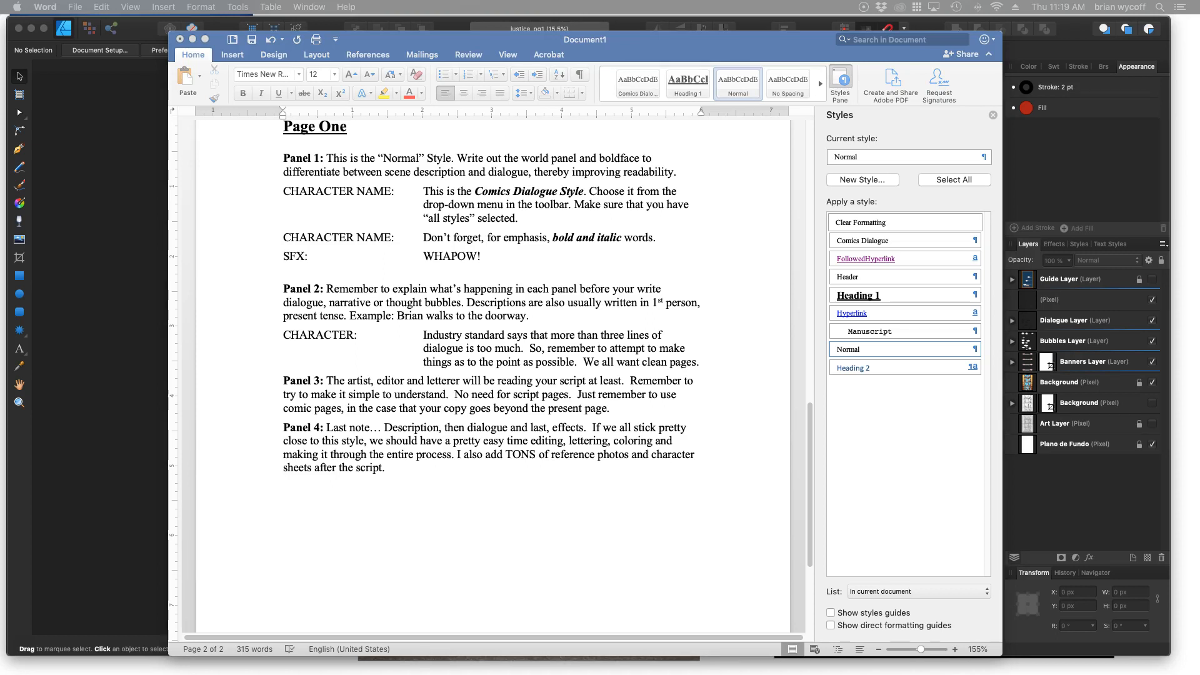
drag(0, 112, 526, 52)
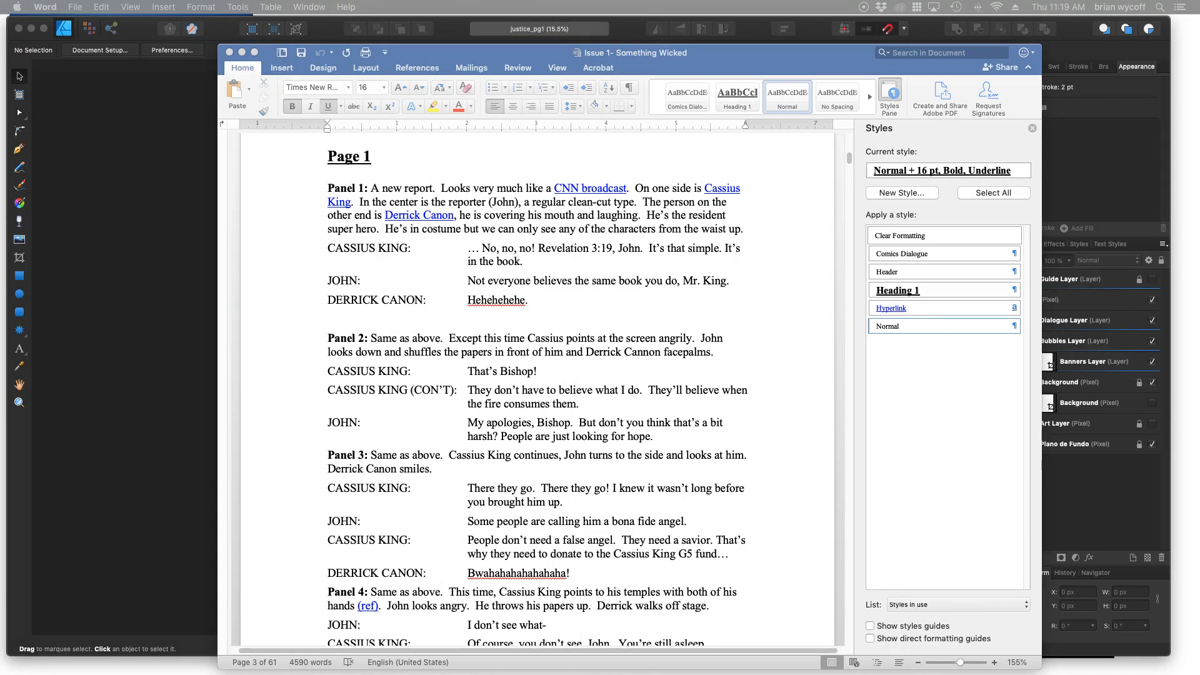
drag(526, 52, 666, 23)
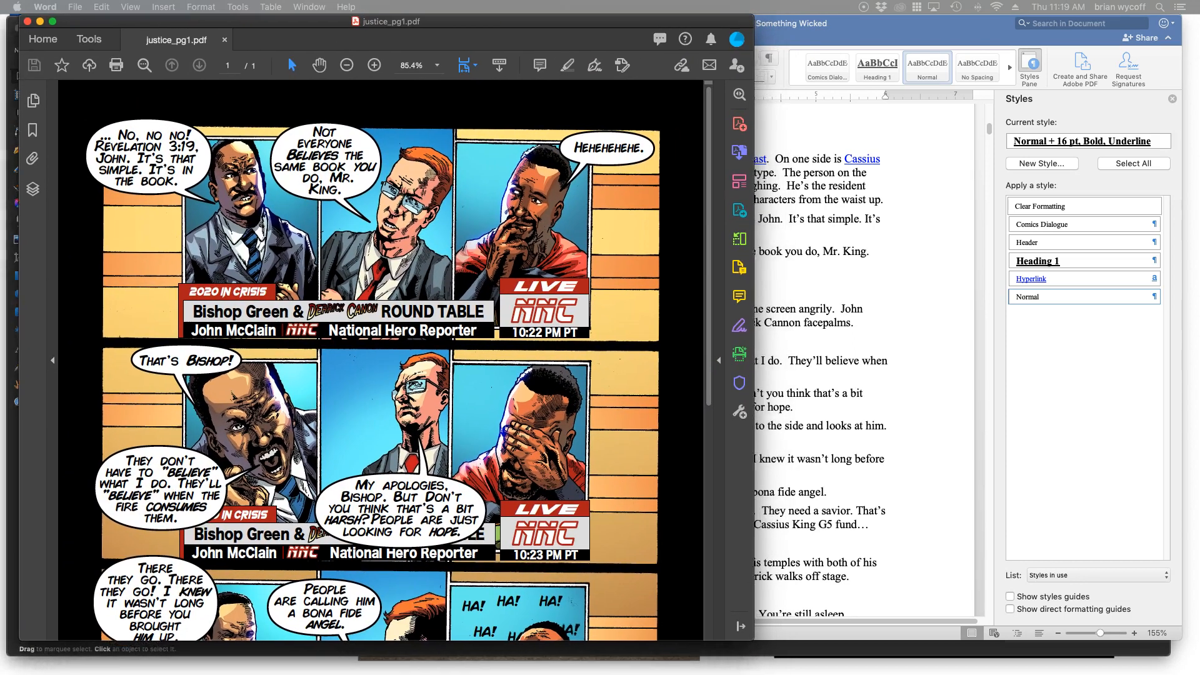
Bring the whole comic page window into view, and make the script's Panel 1 description open with "A news report".
drag(387, 21, 370, 22)
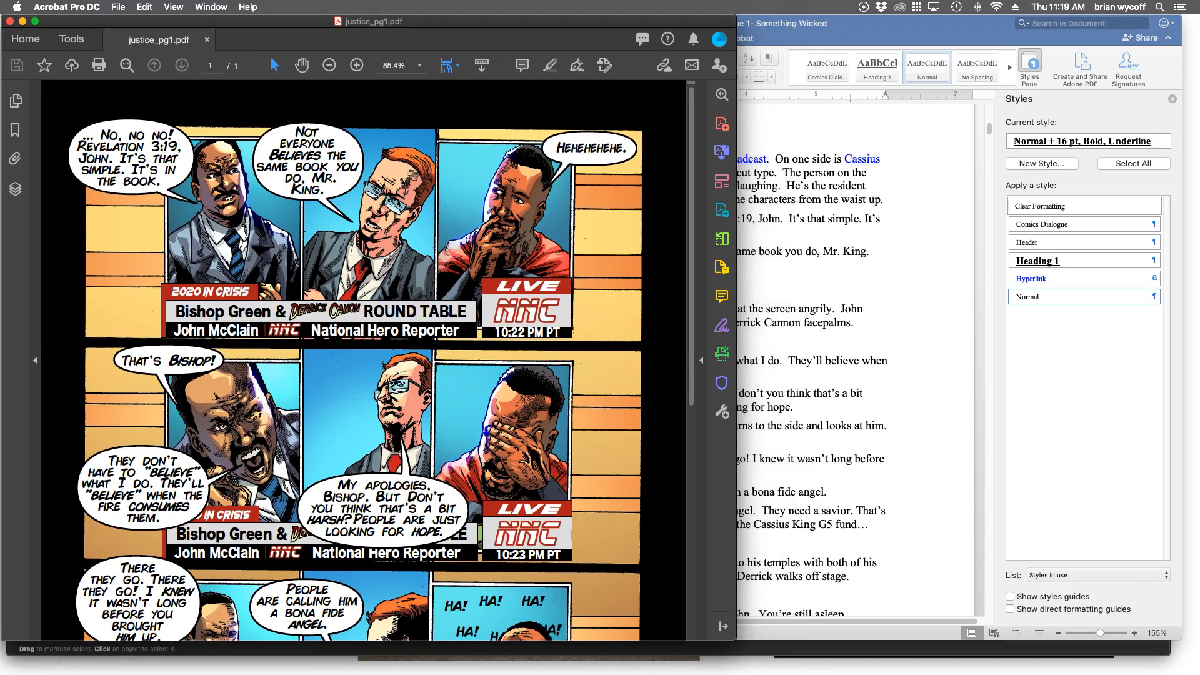
key(super+Tab)
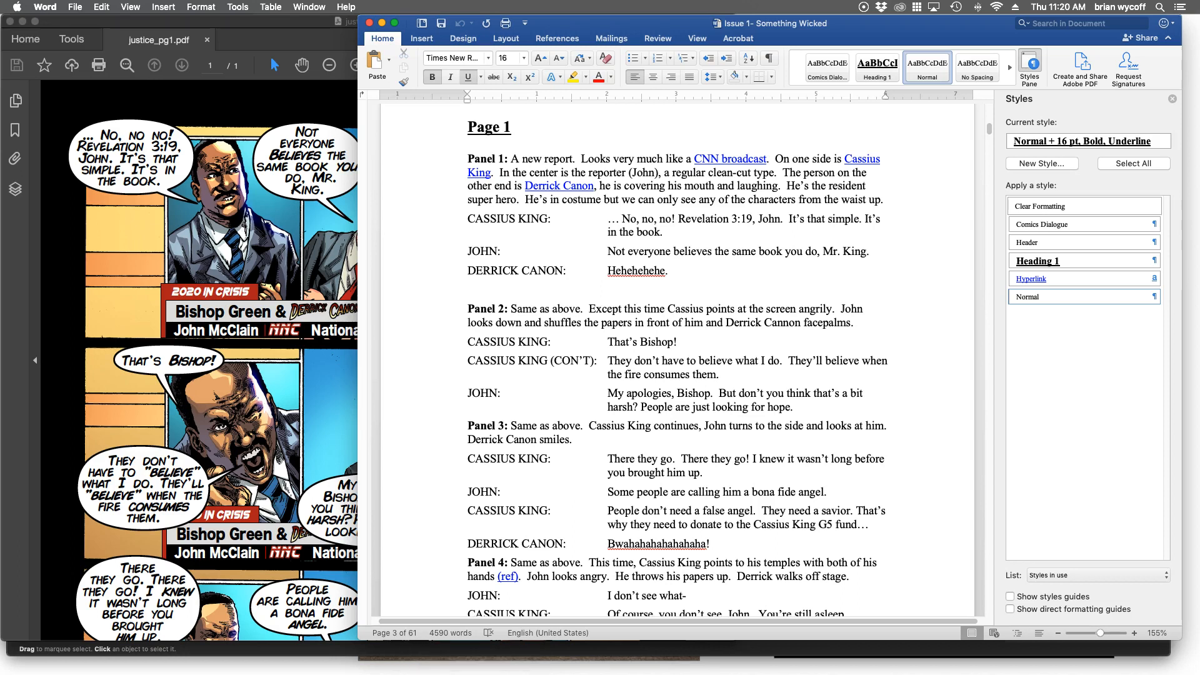
click(543, 159)
text(s)
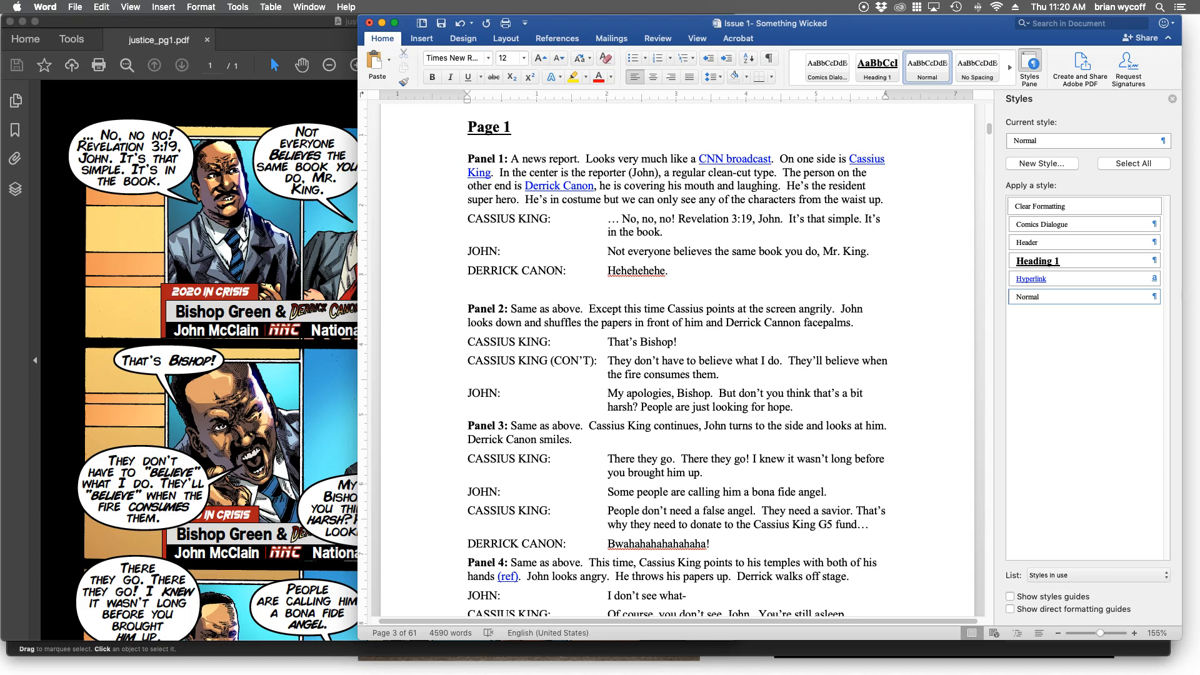
Compare the script's Panel 1 and Panel 2 descriptions and dialogue with the first two rows of the comic page.
key(super+Tab)
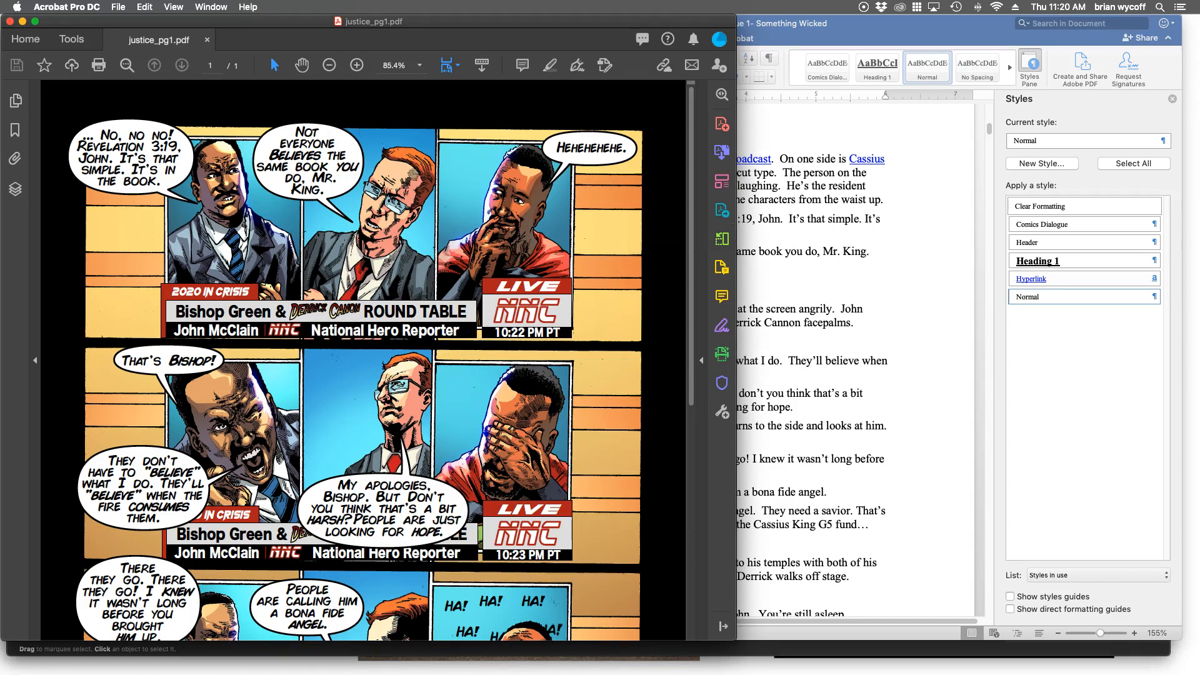
key(super+Tab)
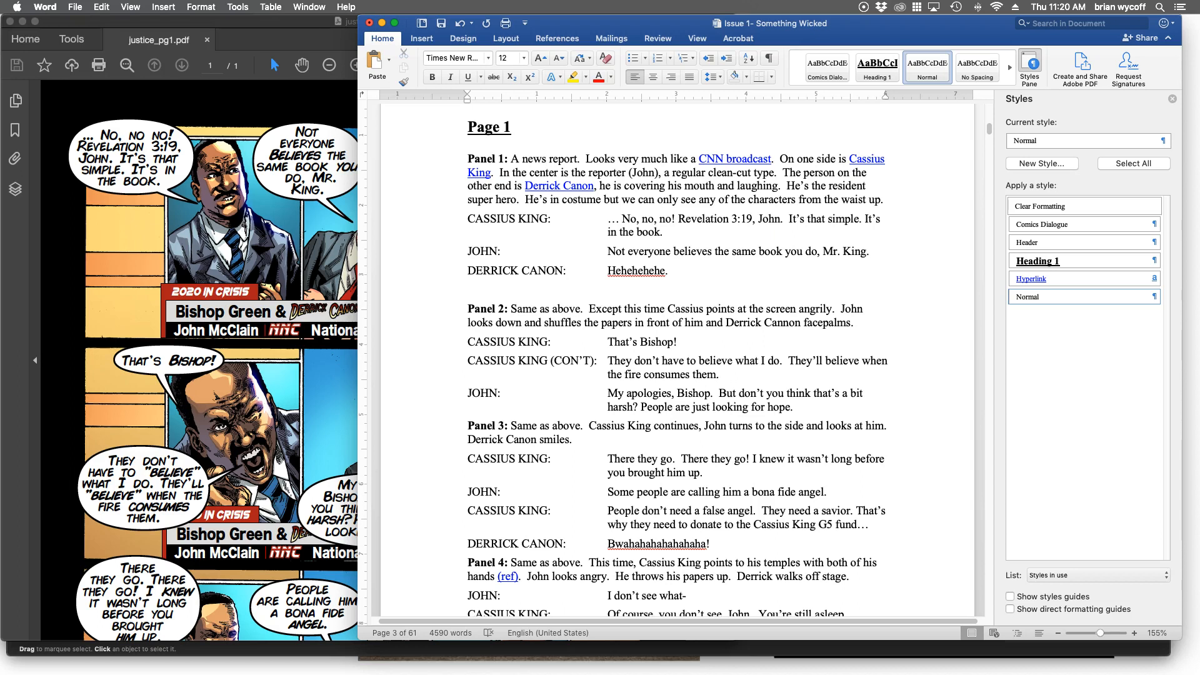
click(244, 250)
click(244, 100)
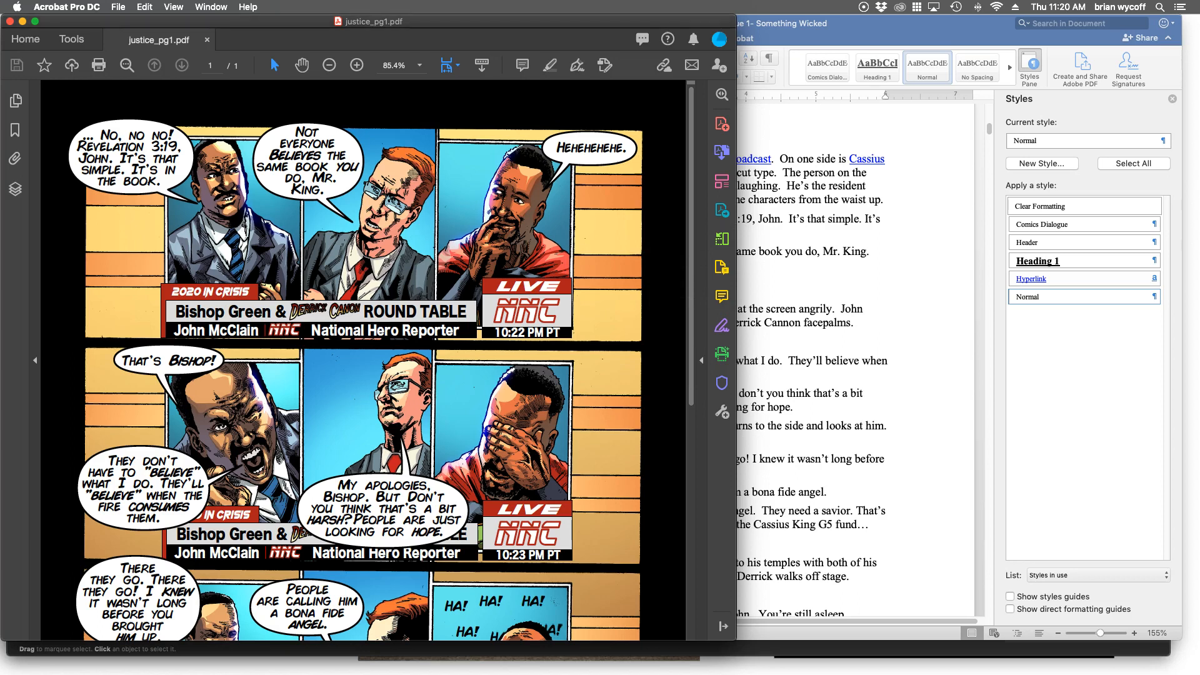
scroll(375, 361, down, 2)
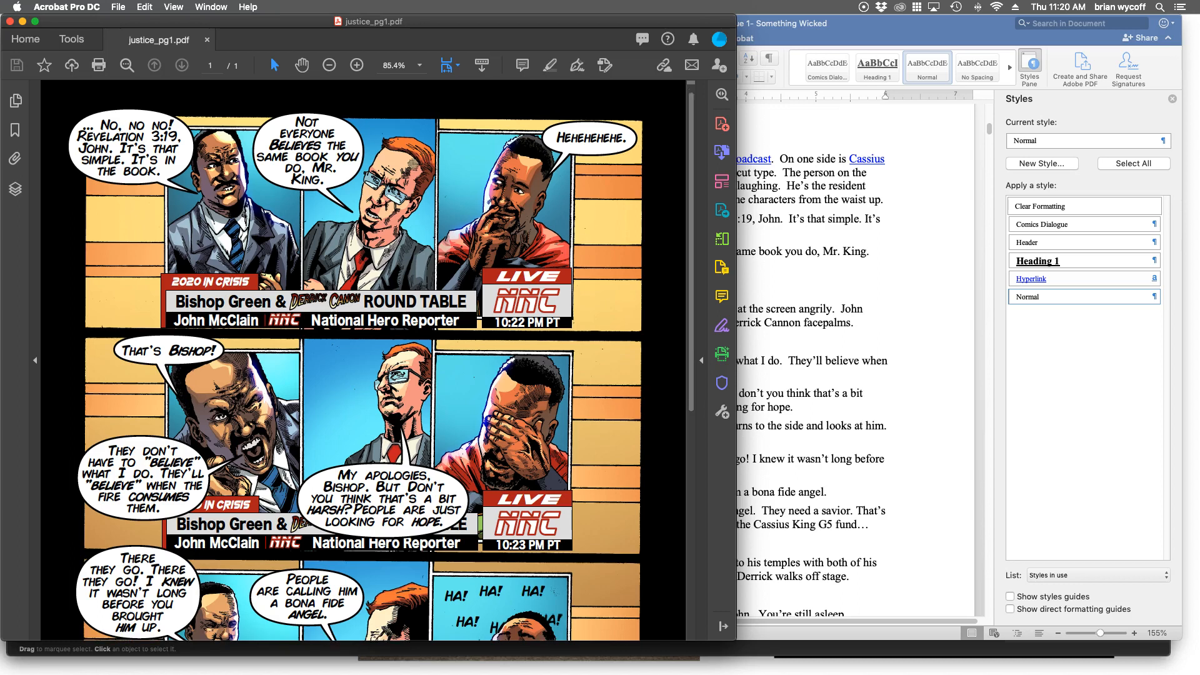
click(787, 413)
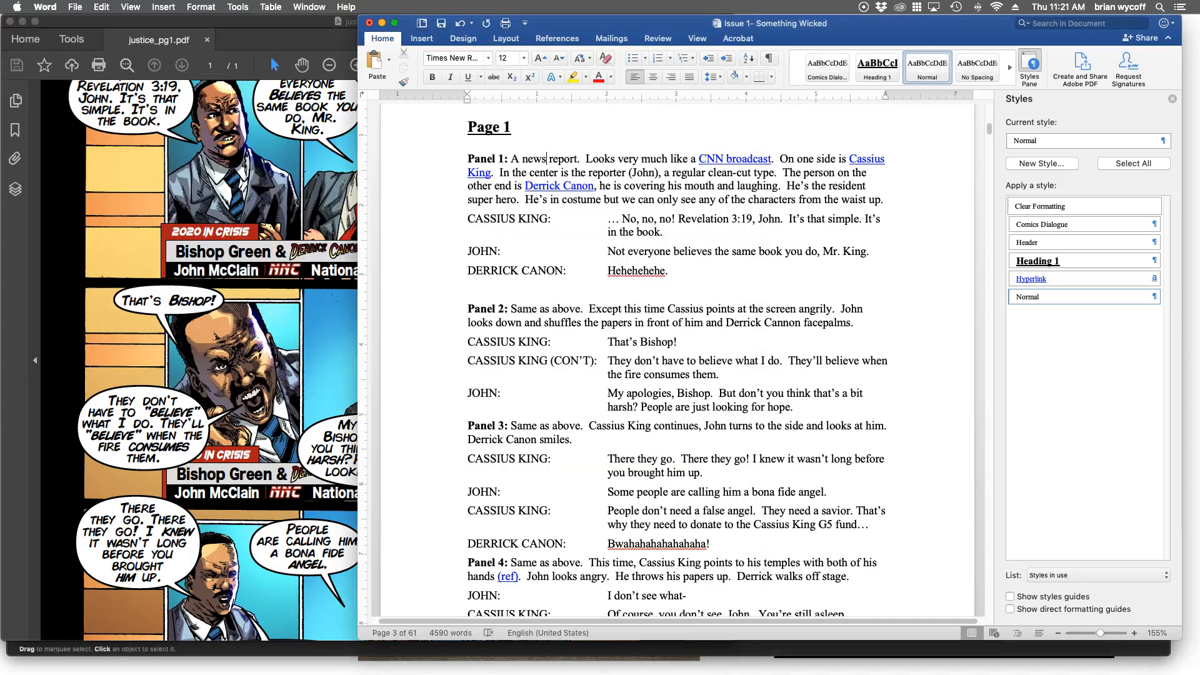
scroll(679, 360, down, 3)
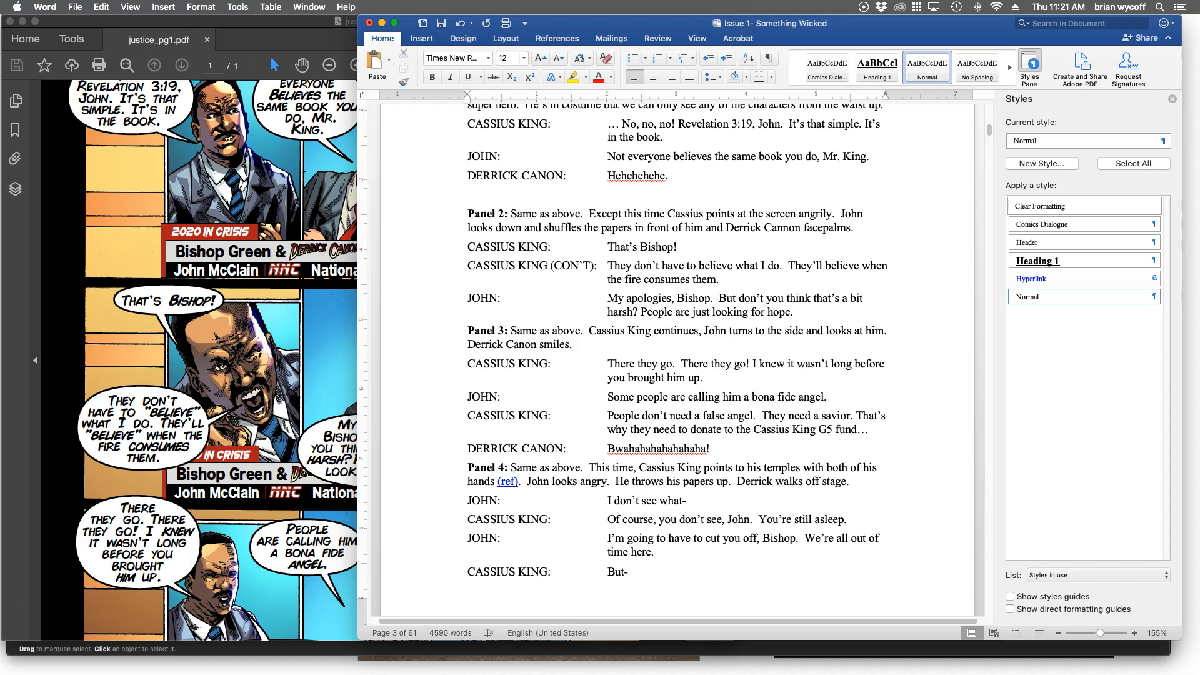
scroll(678, 360, down, 1)
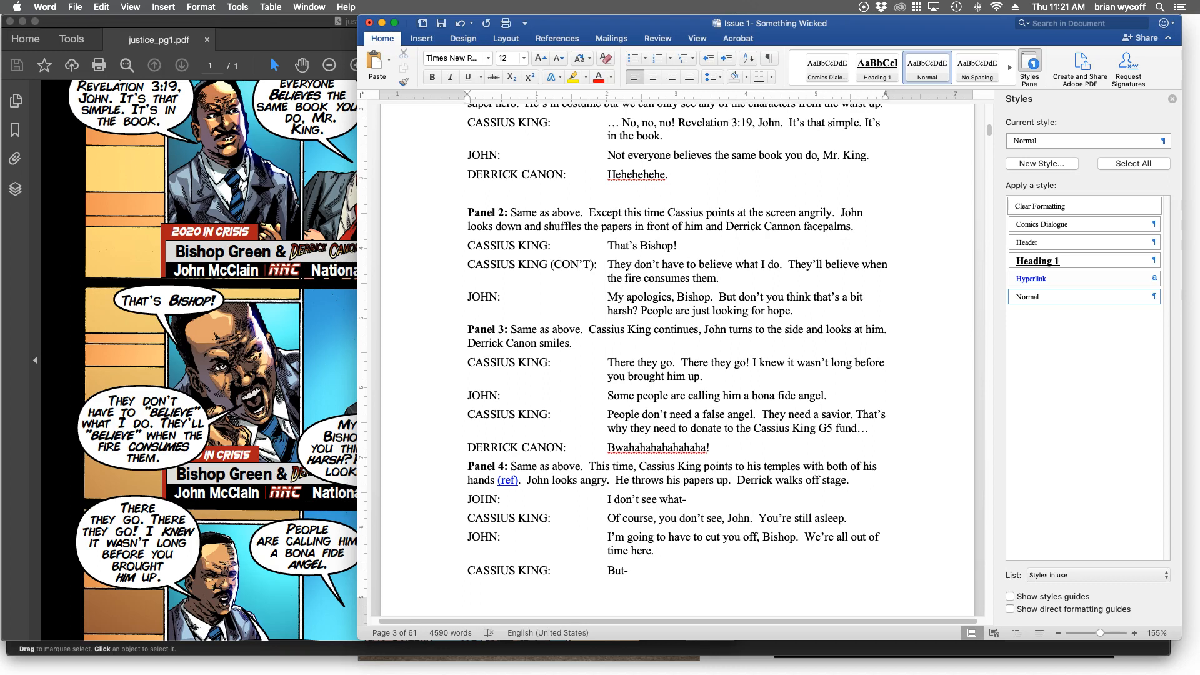
scroll(678, 360, down, 2)
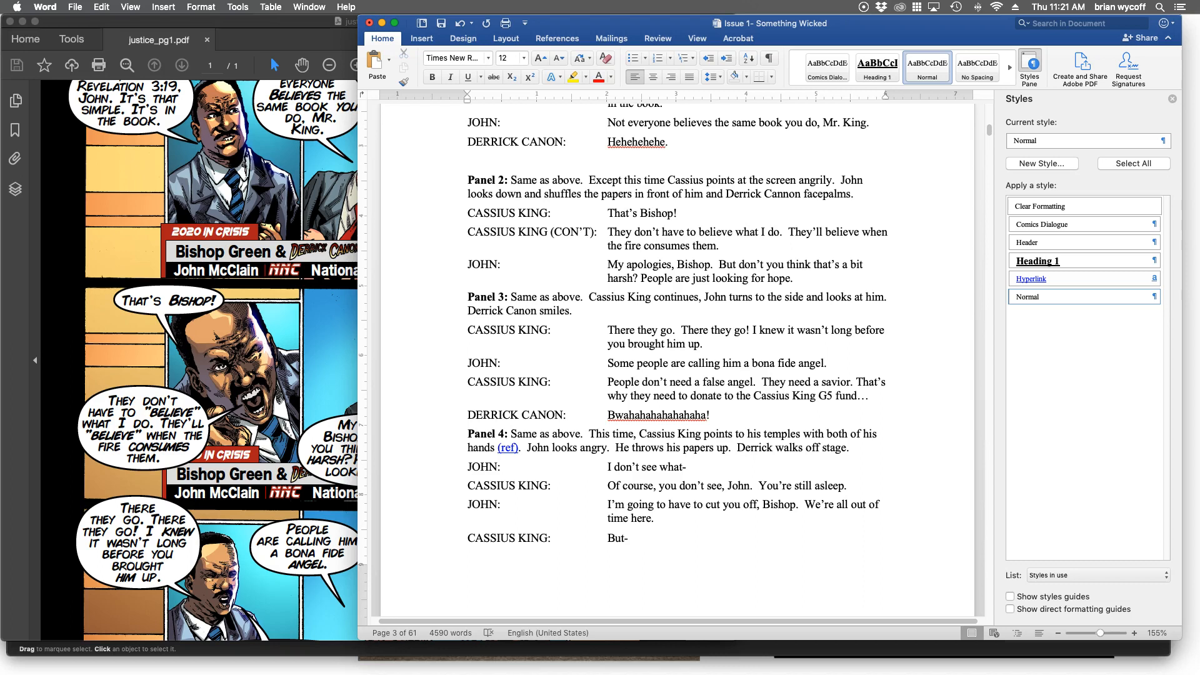
scroll(677, 361, down, 1)
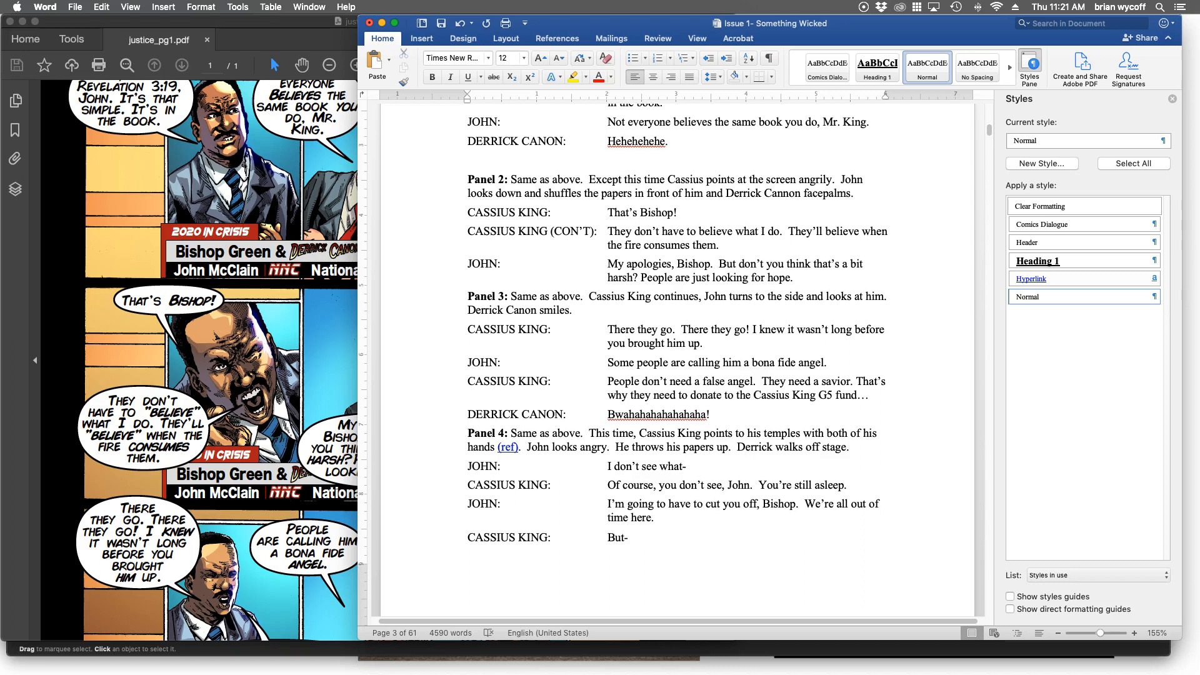
click(325, 359)
click(665, 369)
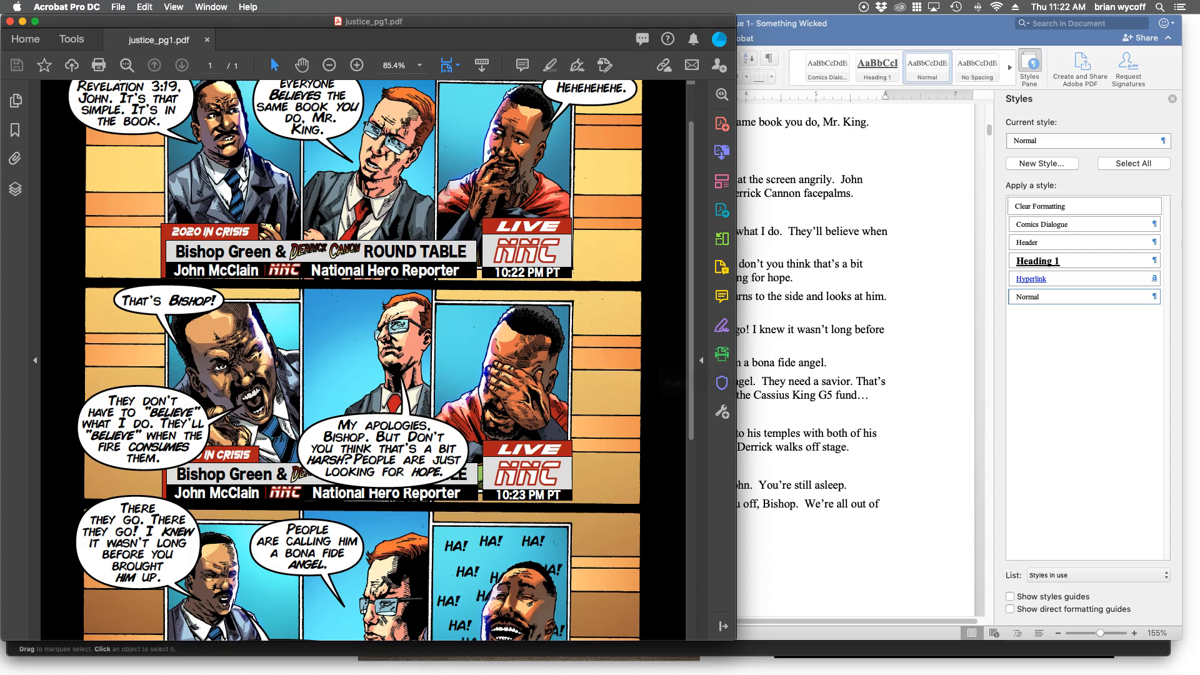
Compare the script's Panel 3 description, dialogue and laughter with the third row of the comic page.
click(807, 384)
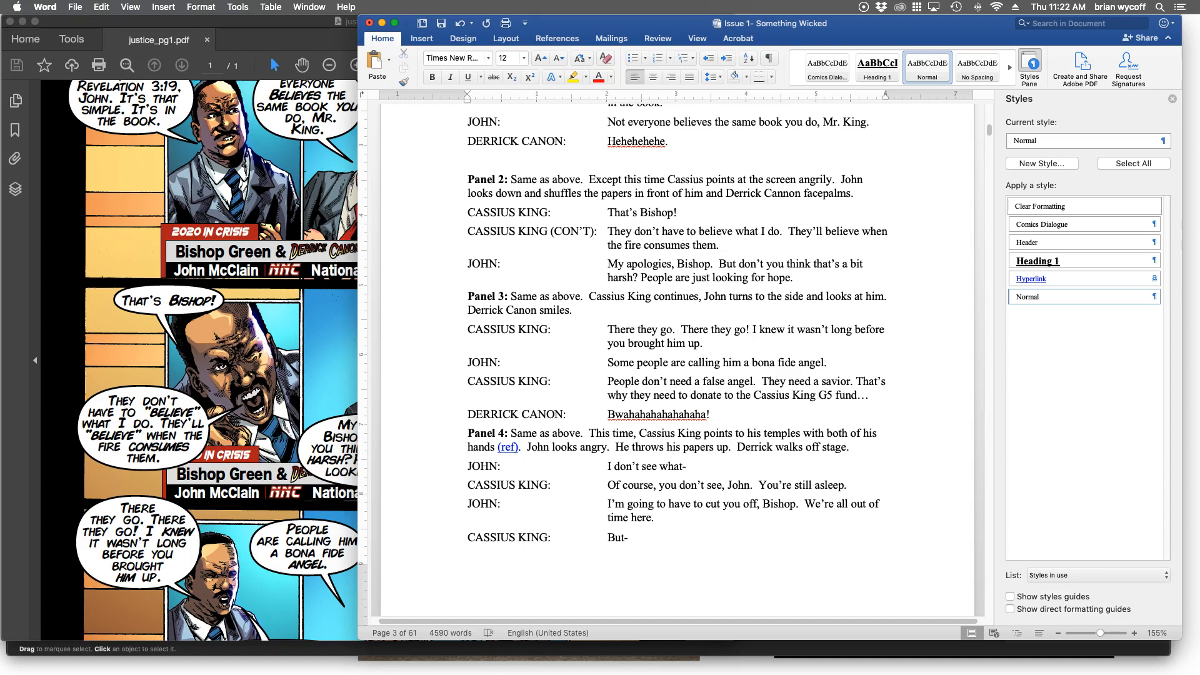
scroll(678, 363, down, 3)
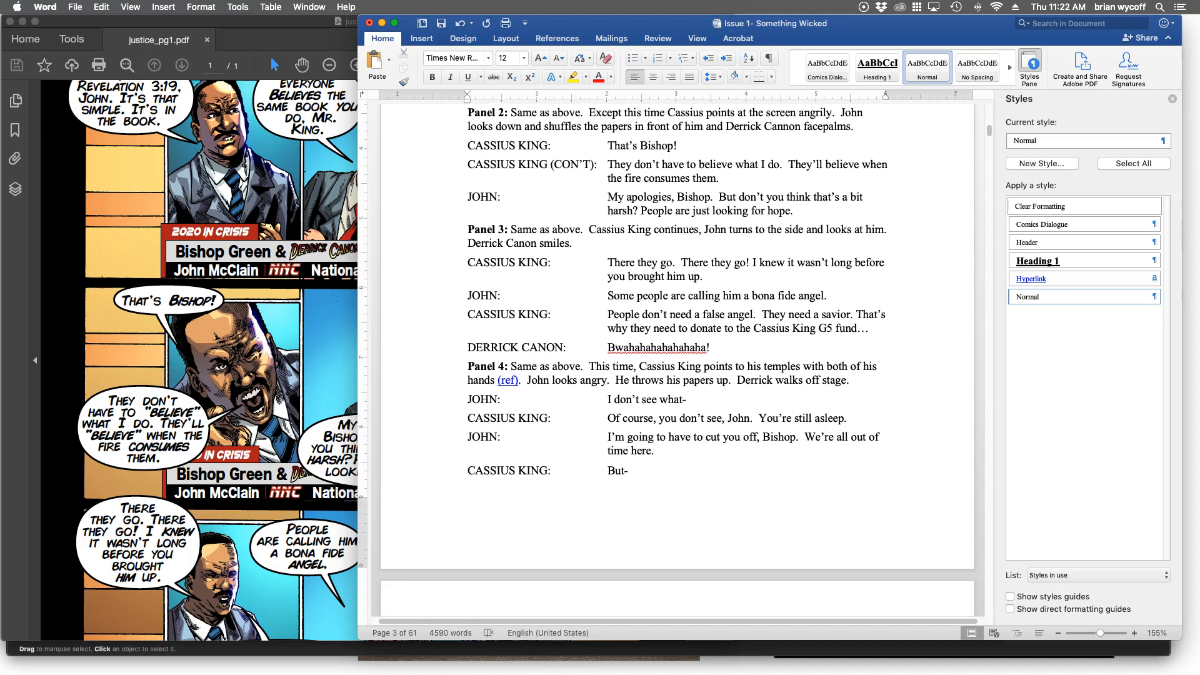
scroll(677, 363, down, 1)
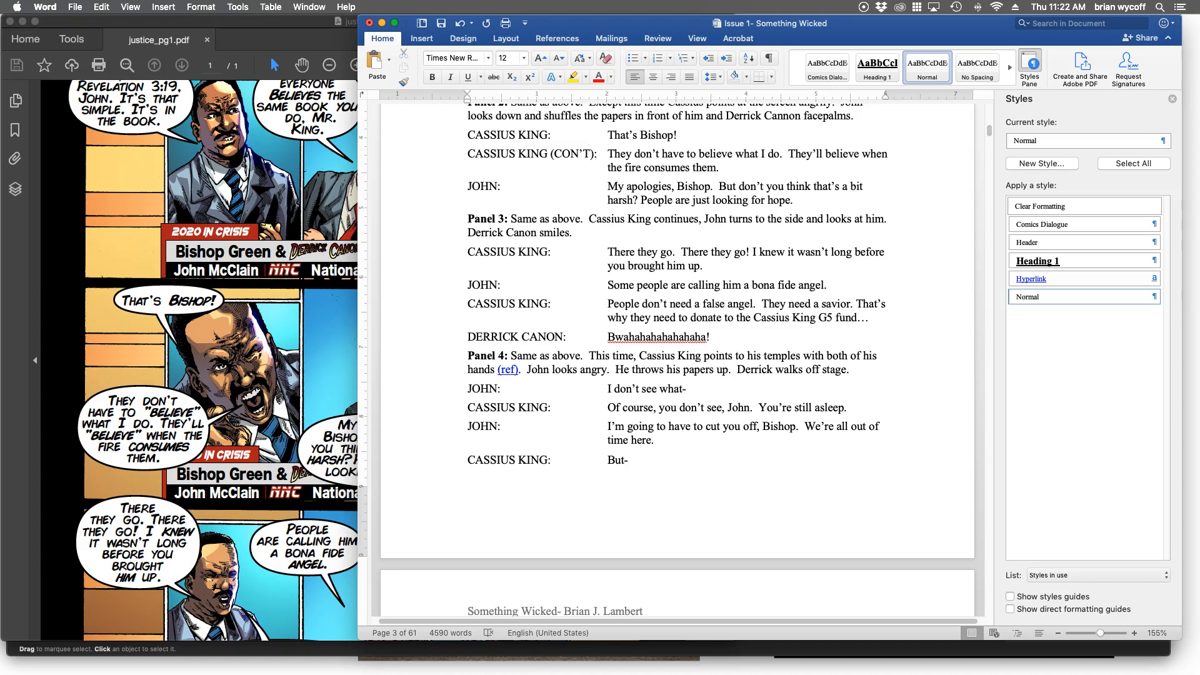
click(216, 336)
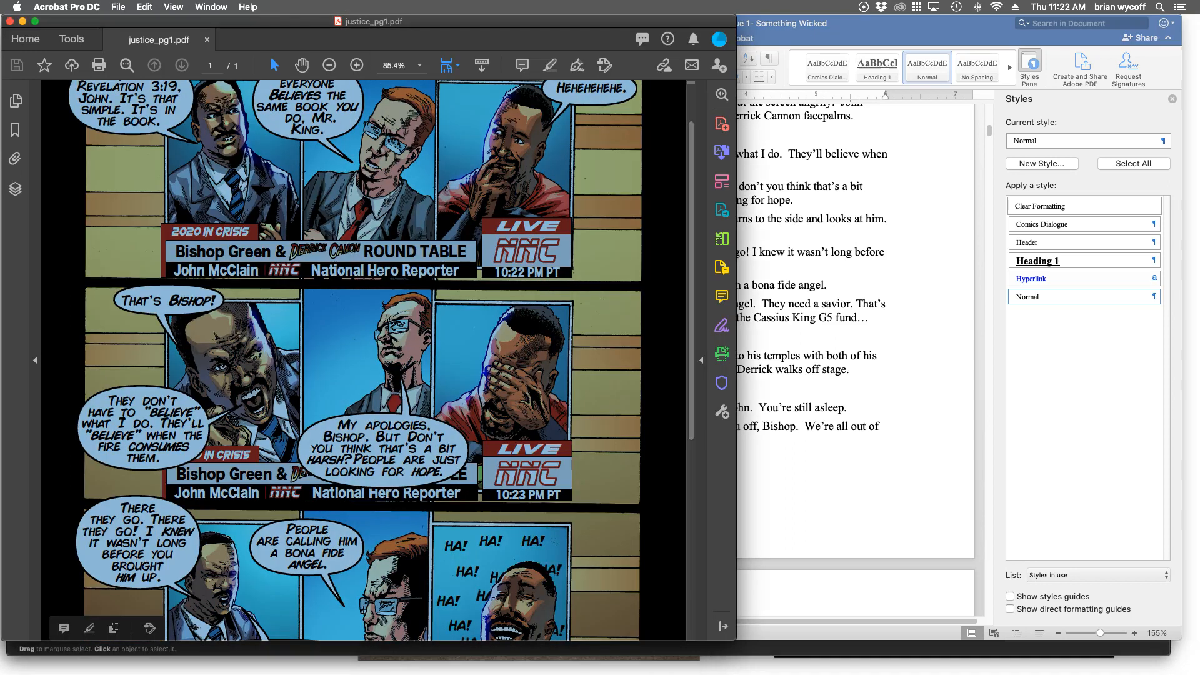
click(217, 337)
scroll(362, 359, down, 10)
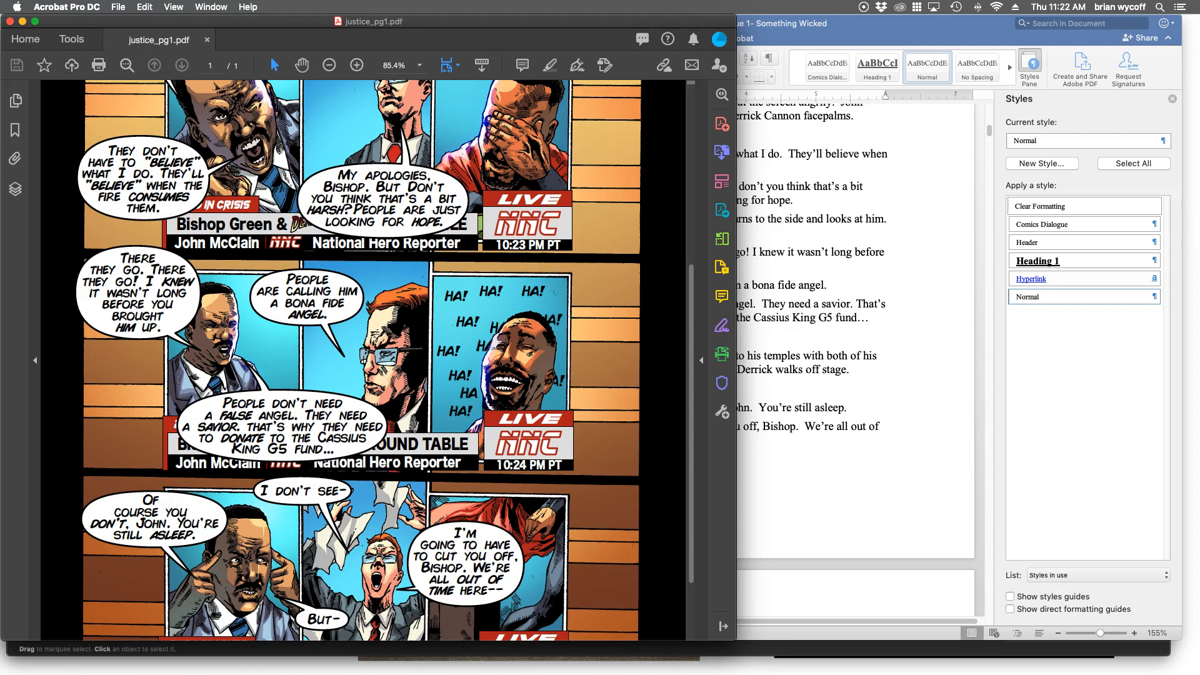
click(806, 431)
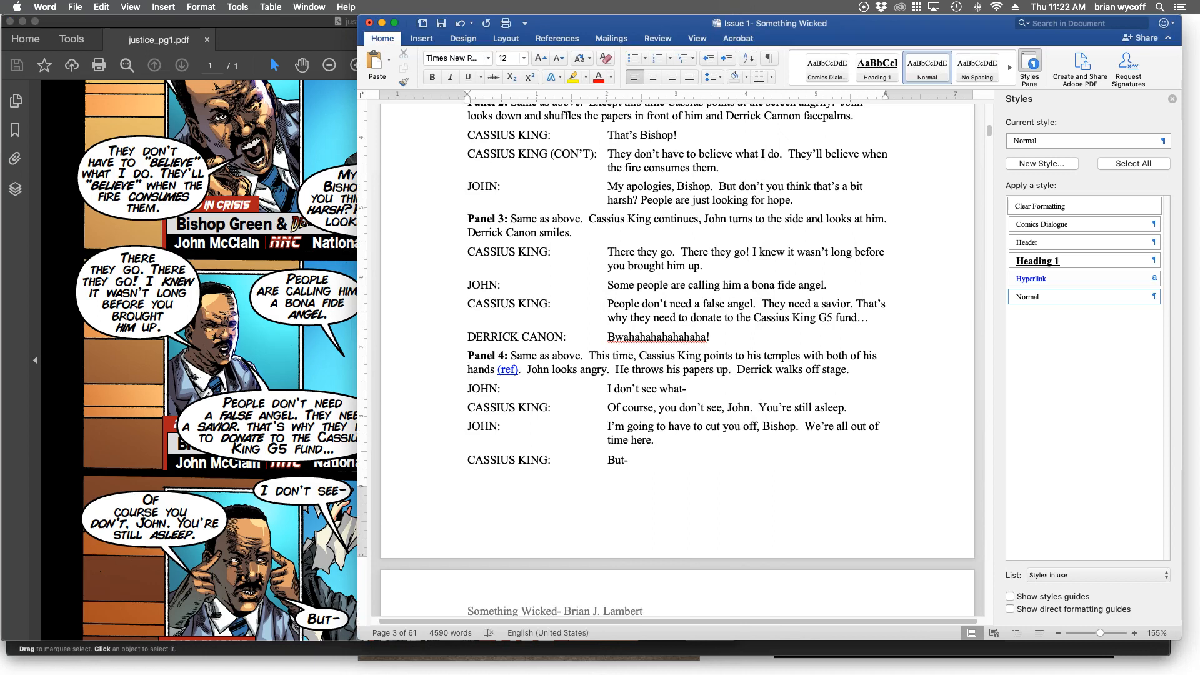
click(216, 350)
click(216, 350)
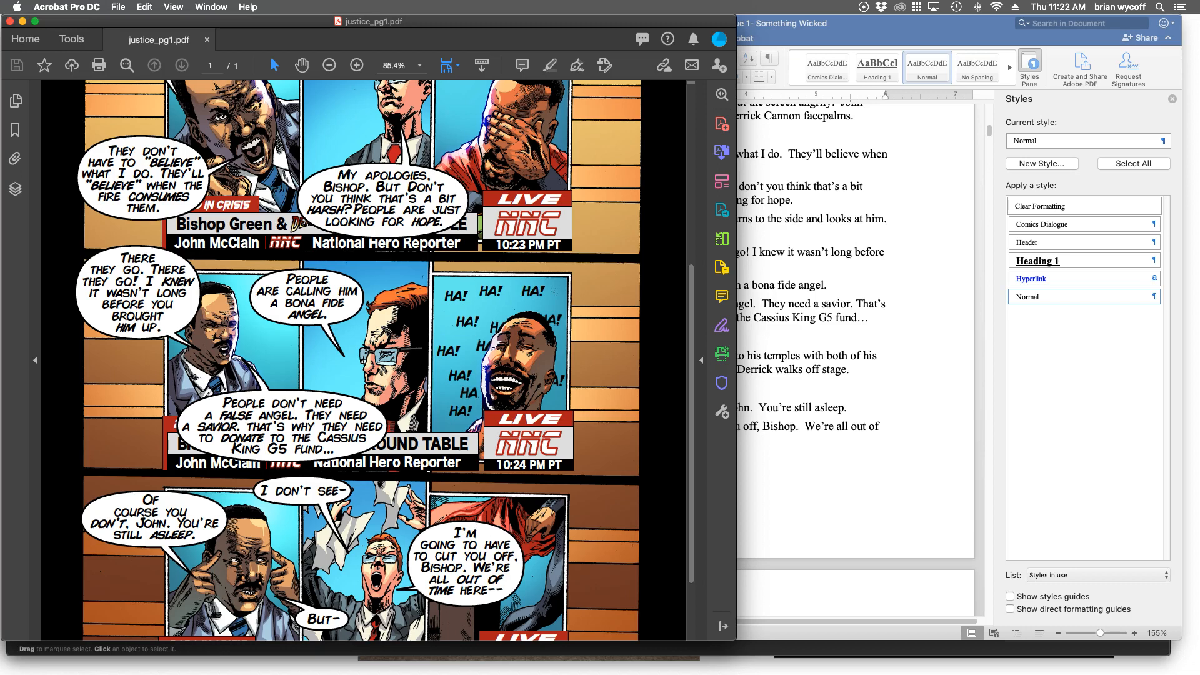
Compare the script's Panel 4 description and dialogue with the last row of the comic page.
scroll(359, 360, down, 3)
click(825, 375)
scroll(826, 375, down, 4)
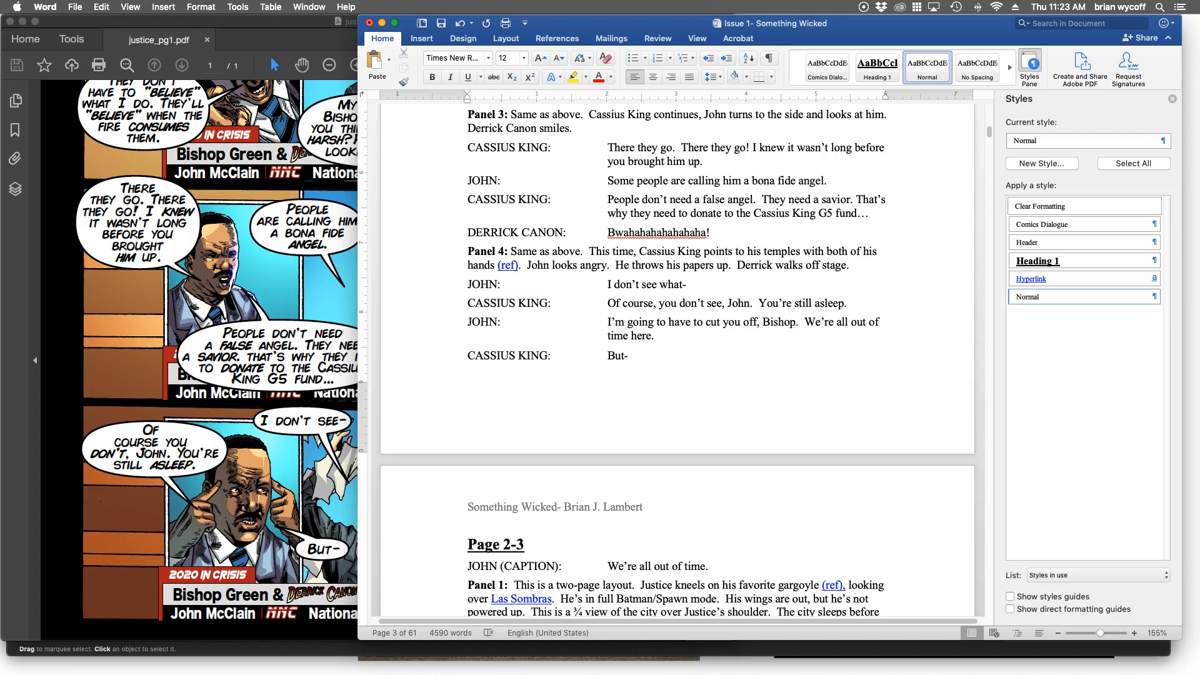
click(125, 531)
click(61, 616)
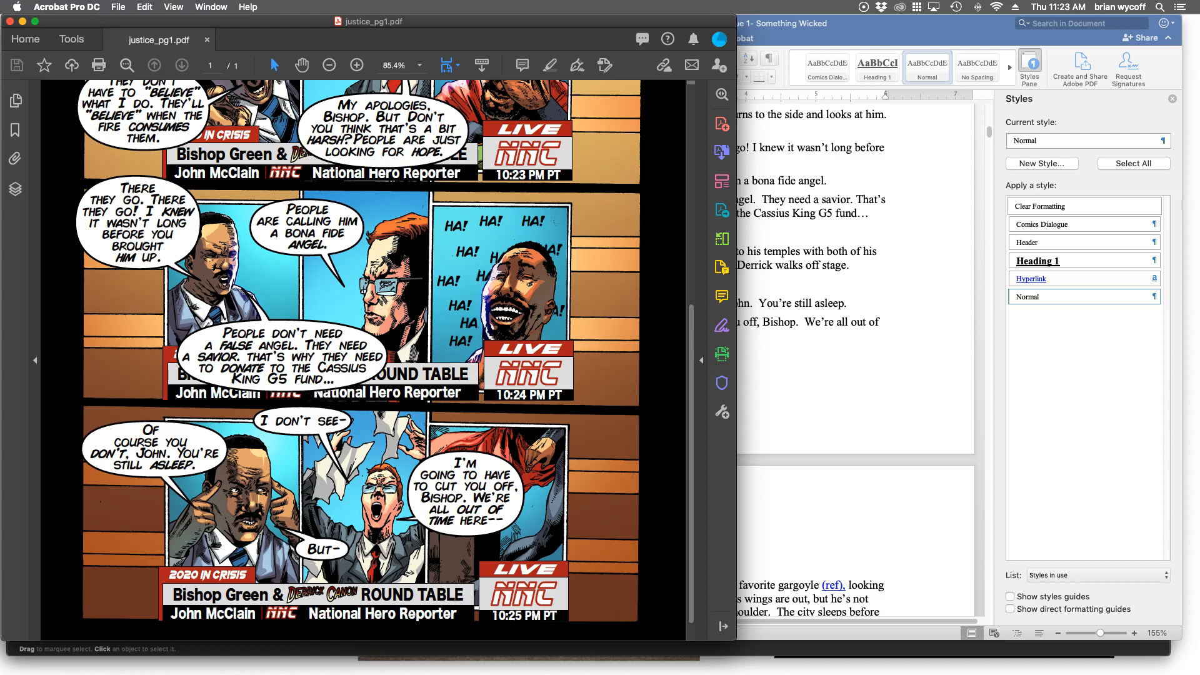
key(super+Tab)
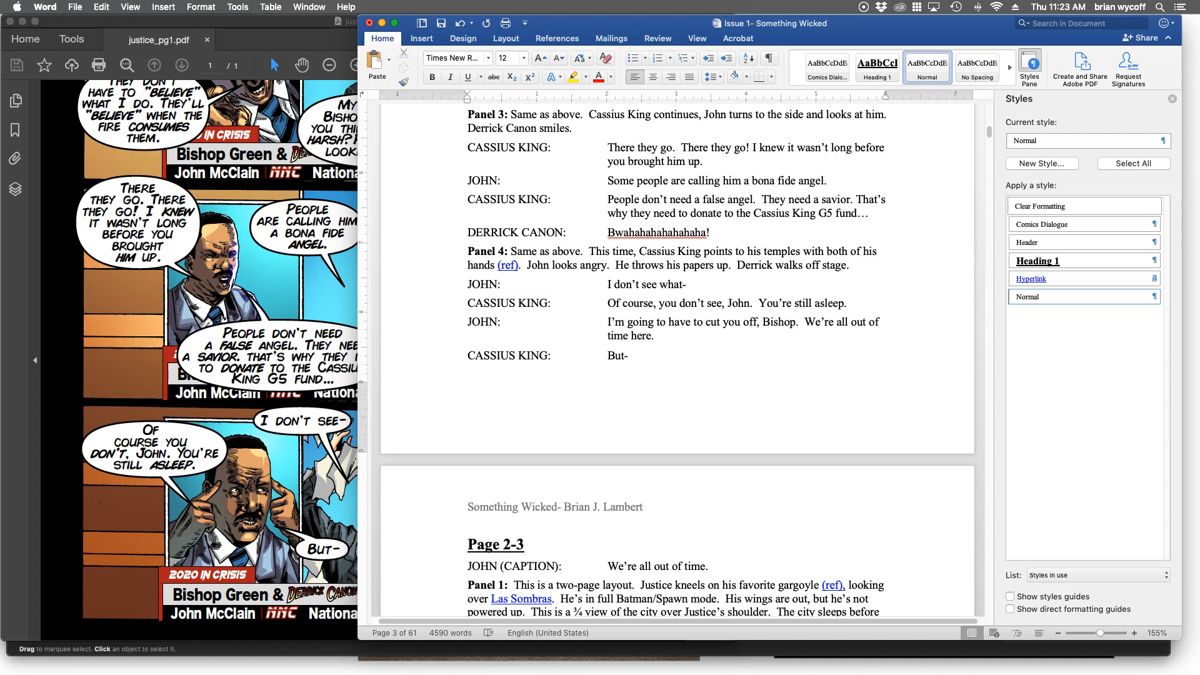
scroll(678, 361, up, 2)
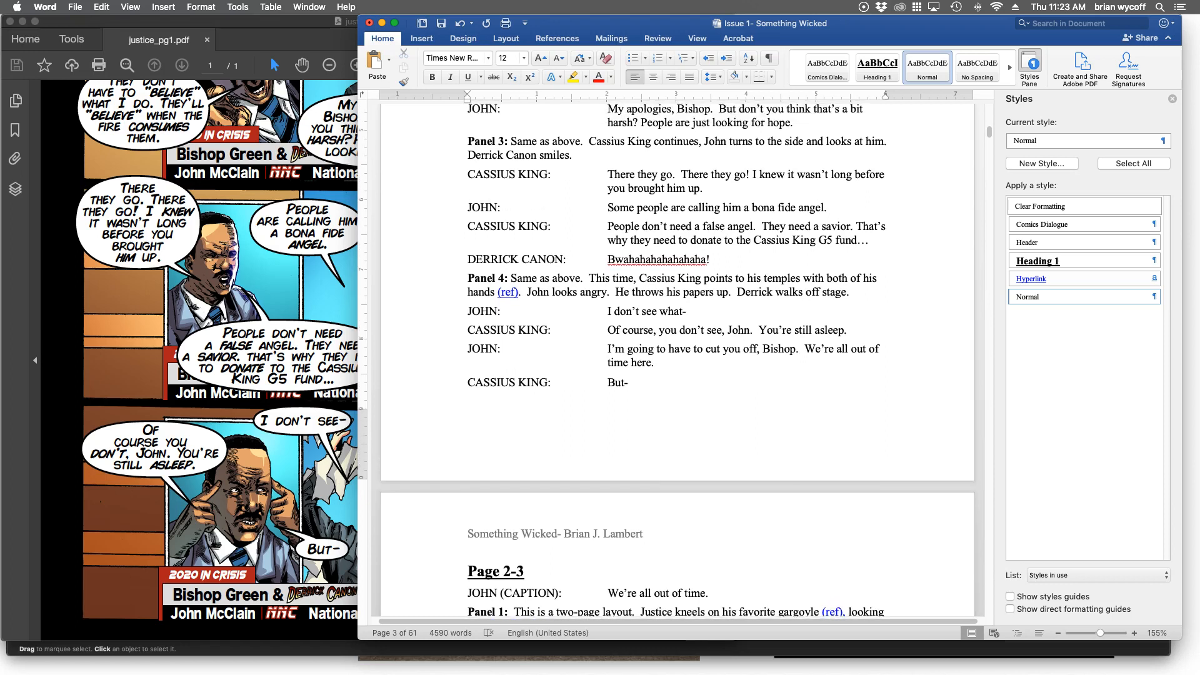
scroll(678, 361, up, 1)
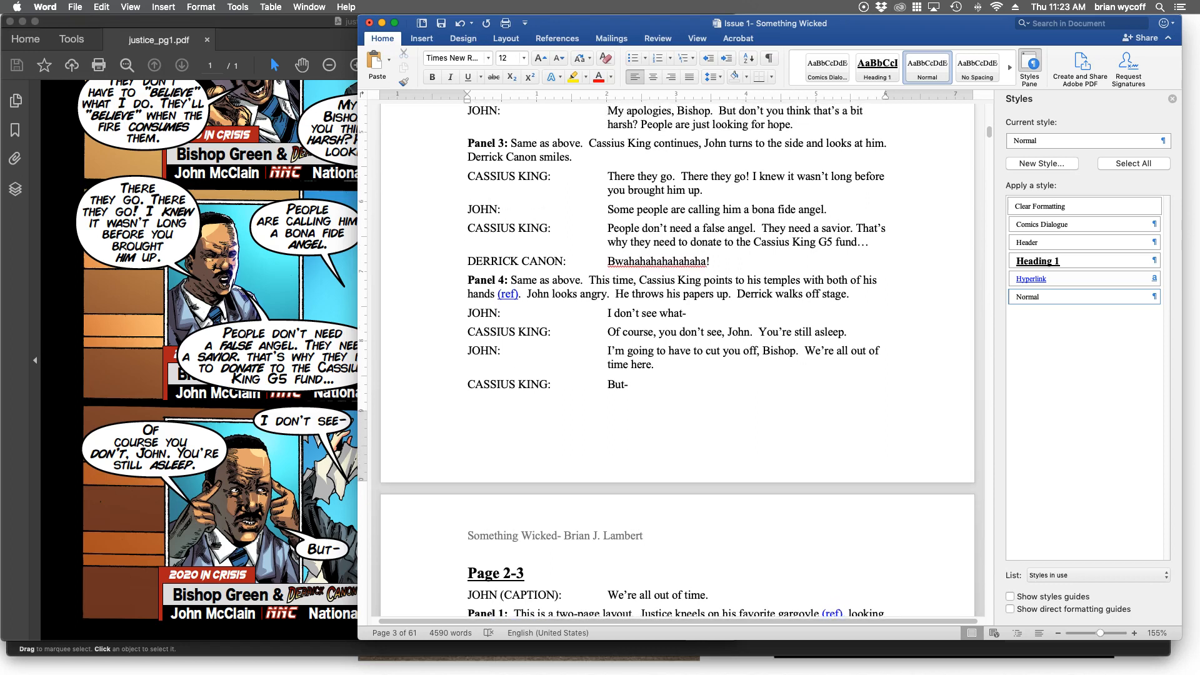
scroll(677, 361, up, 2)
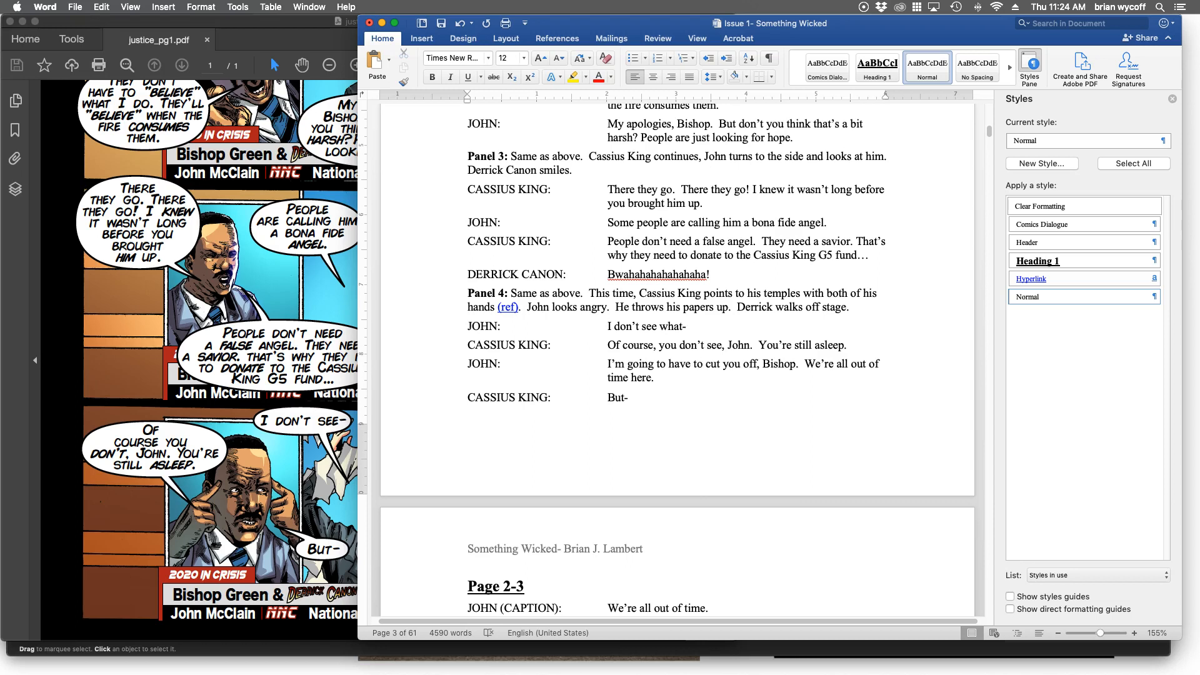
Clear the Something Wicked script and the justice_pg1.pdf windows off the screen, leaving the Document1 template in front.
key(super+Tab)
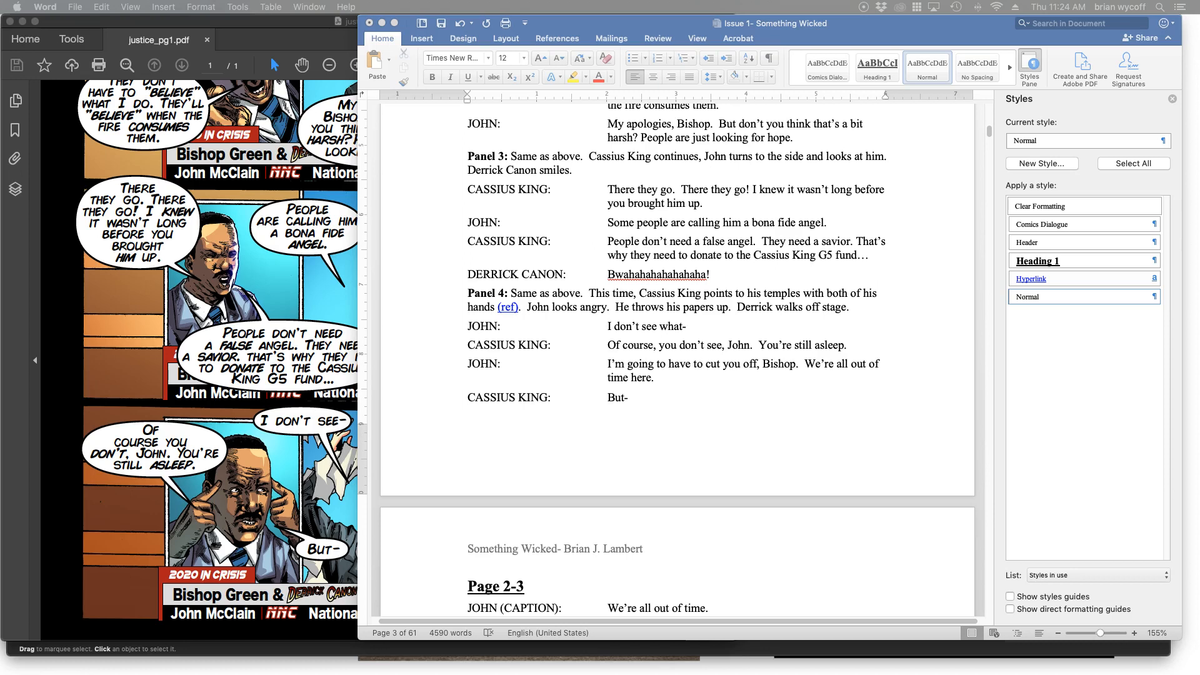
drag(0, 50, 0, 22)
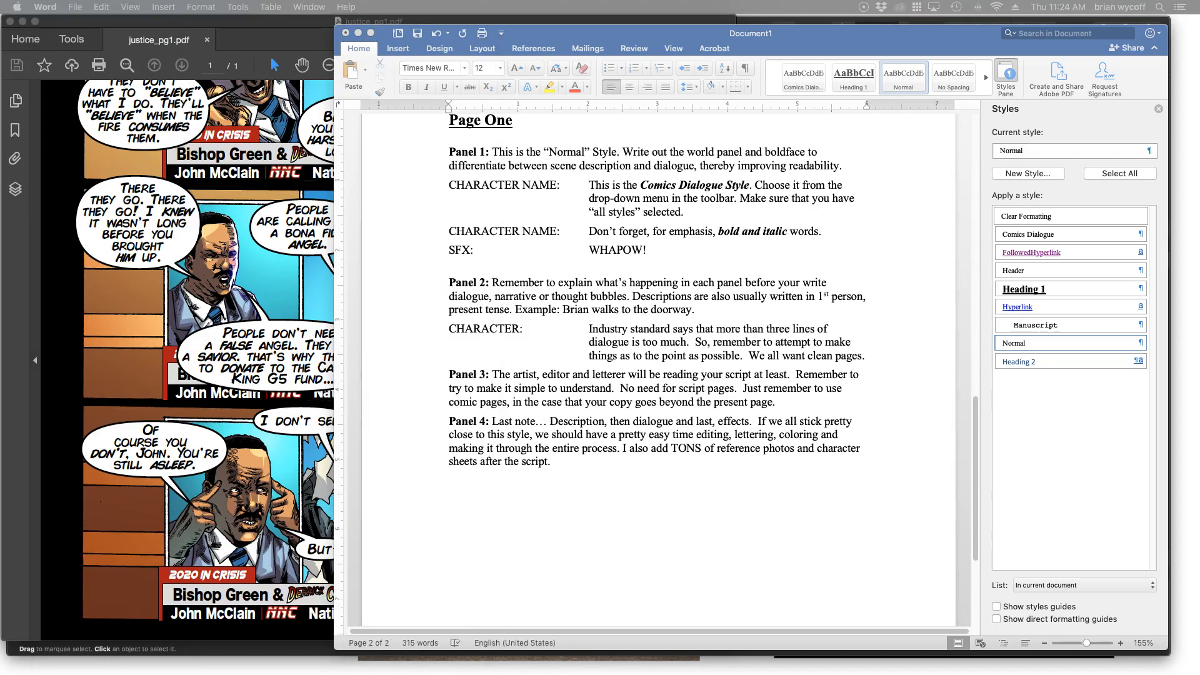
drag(269, 21, 0, 31)
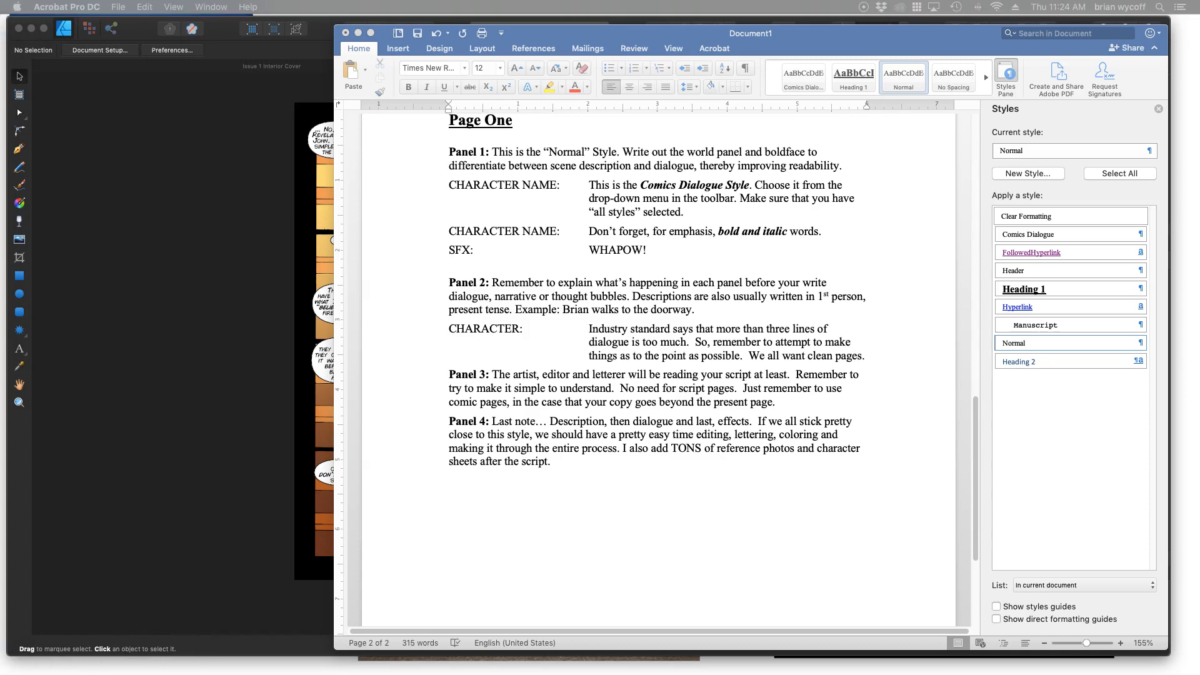
Open the Night Stalker #1 (Script).docx tab in Firefox and place the Document1 template window in front, overlapping it.
drag(0, 25, 554, 25)
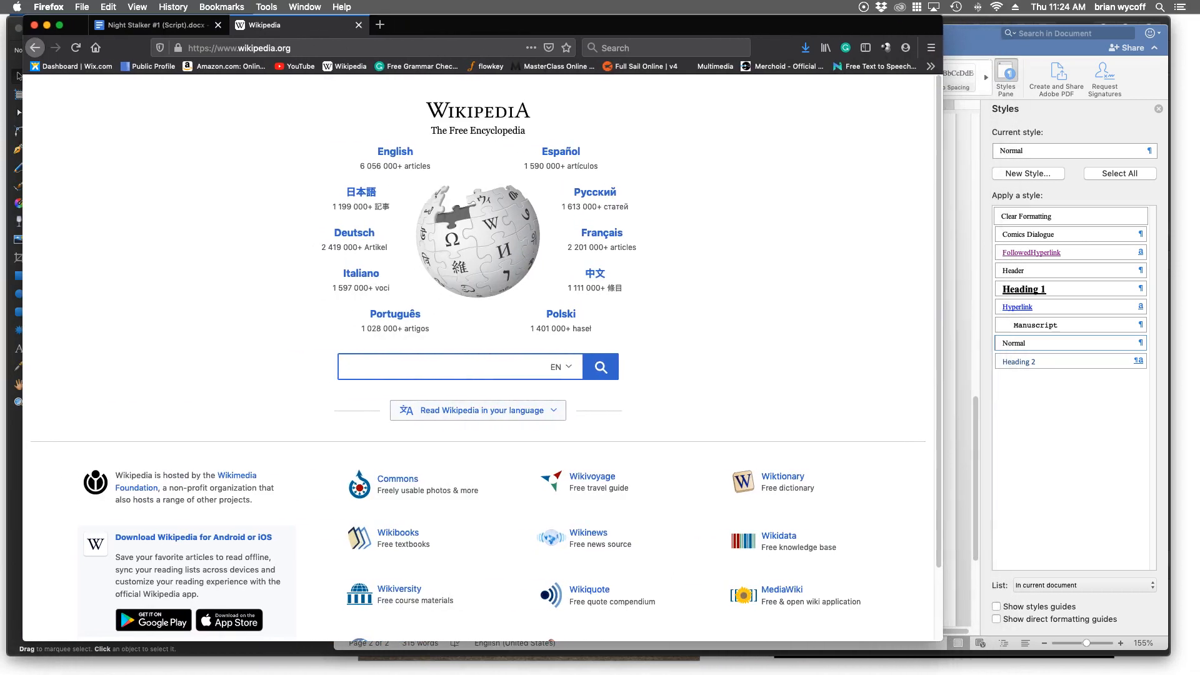
click(797, 374)
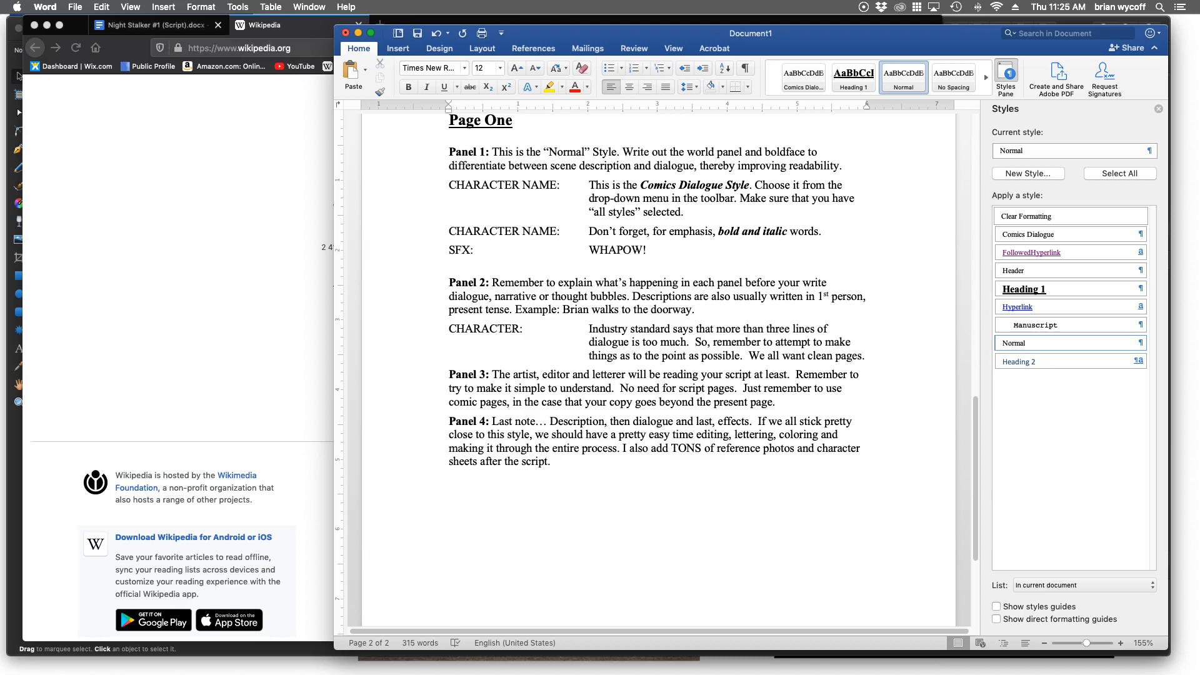
drag(594, 33, 534, 53)
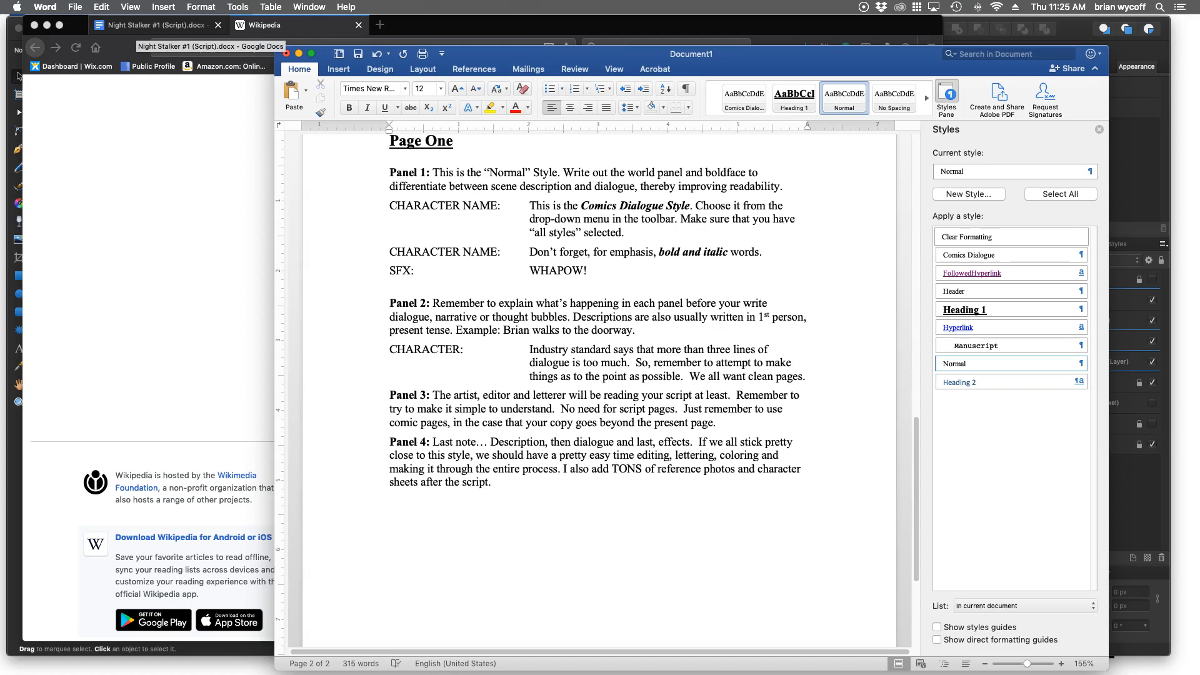
click(157, 25)
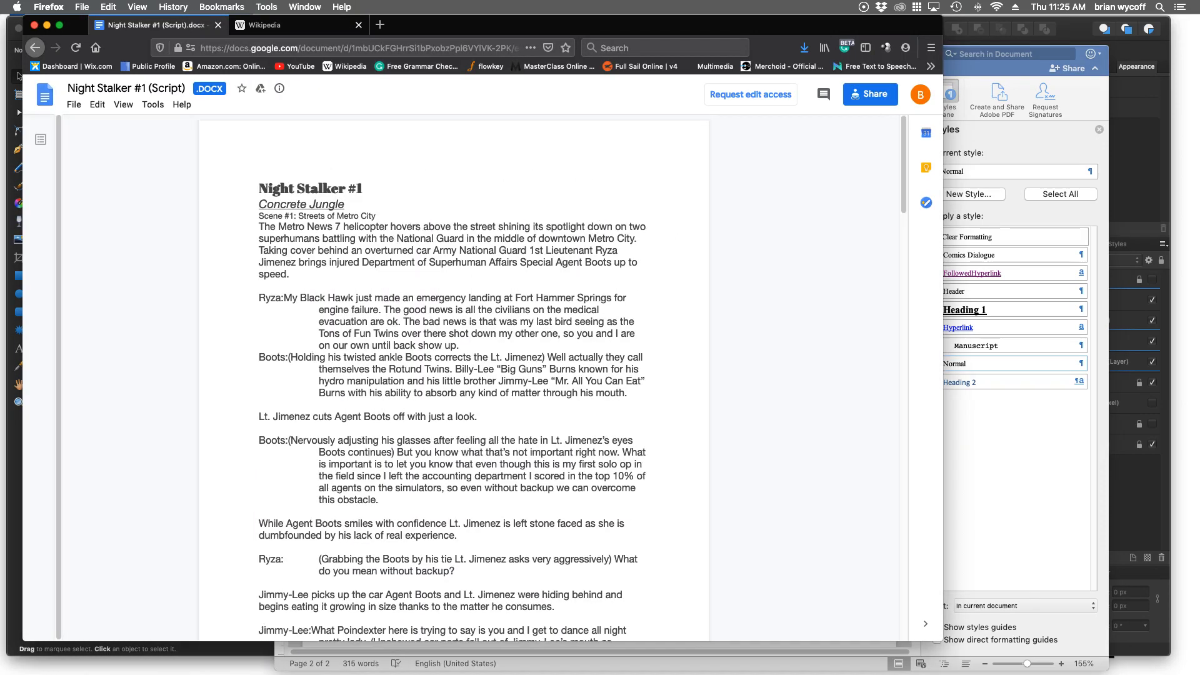
key(super+Tab)
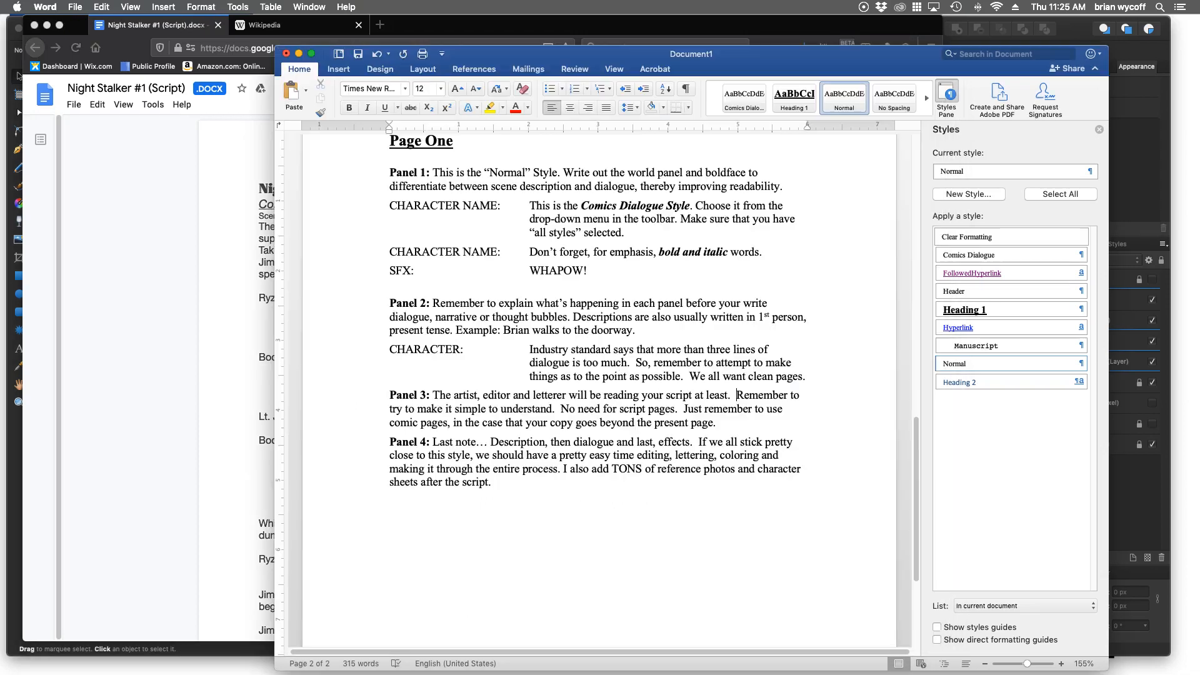
drag(563, 54, 552, 24)
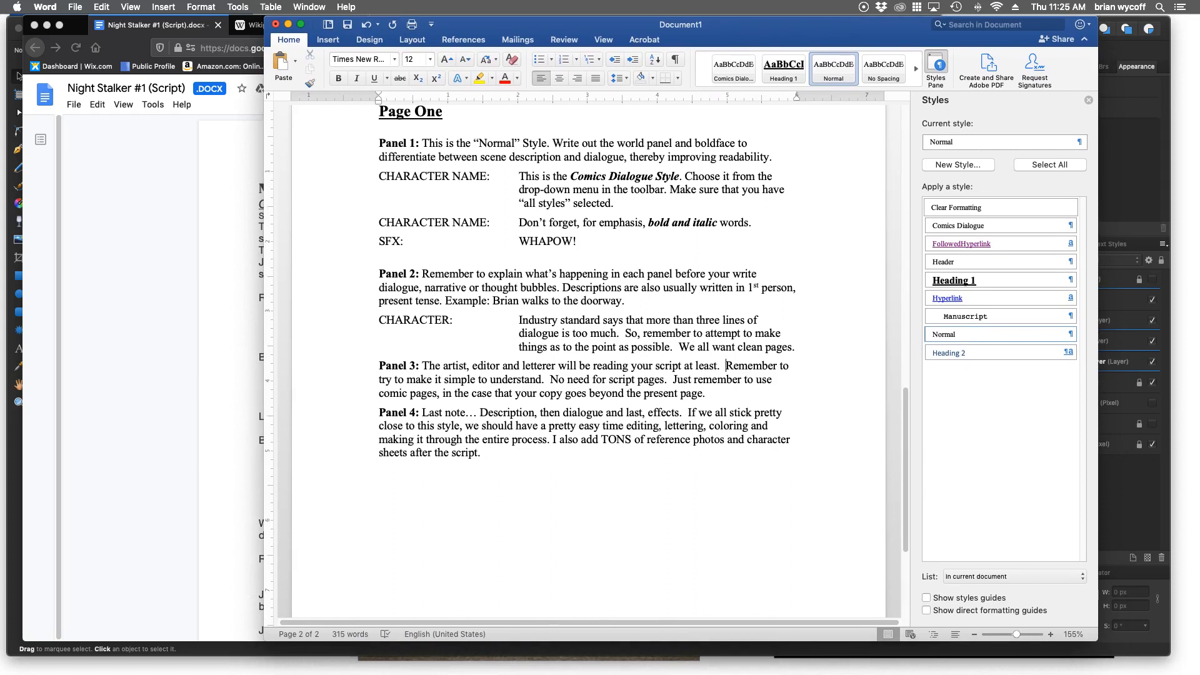
Arrange the Night Stalker #1 script window and the Document1 template window side by side, with the template's first page showing.
scroll(588, 363, up, 10)
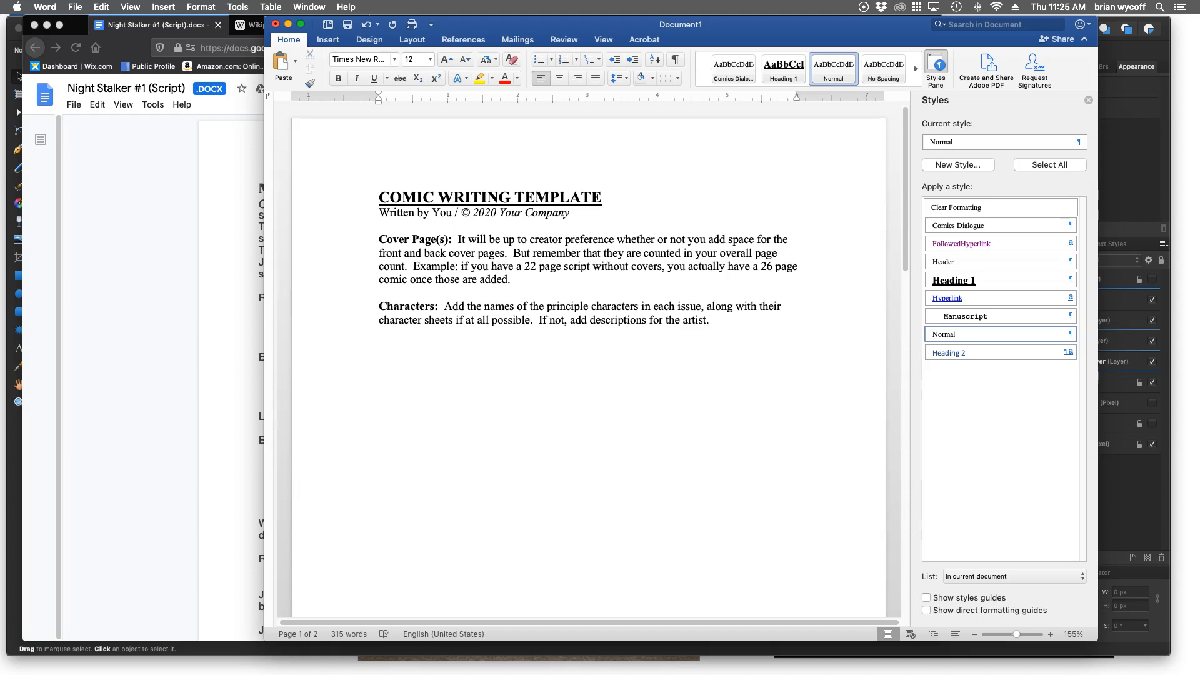
drag(613, 25, 711, 24)
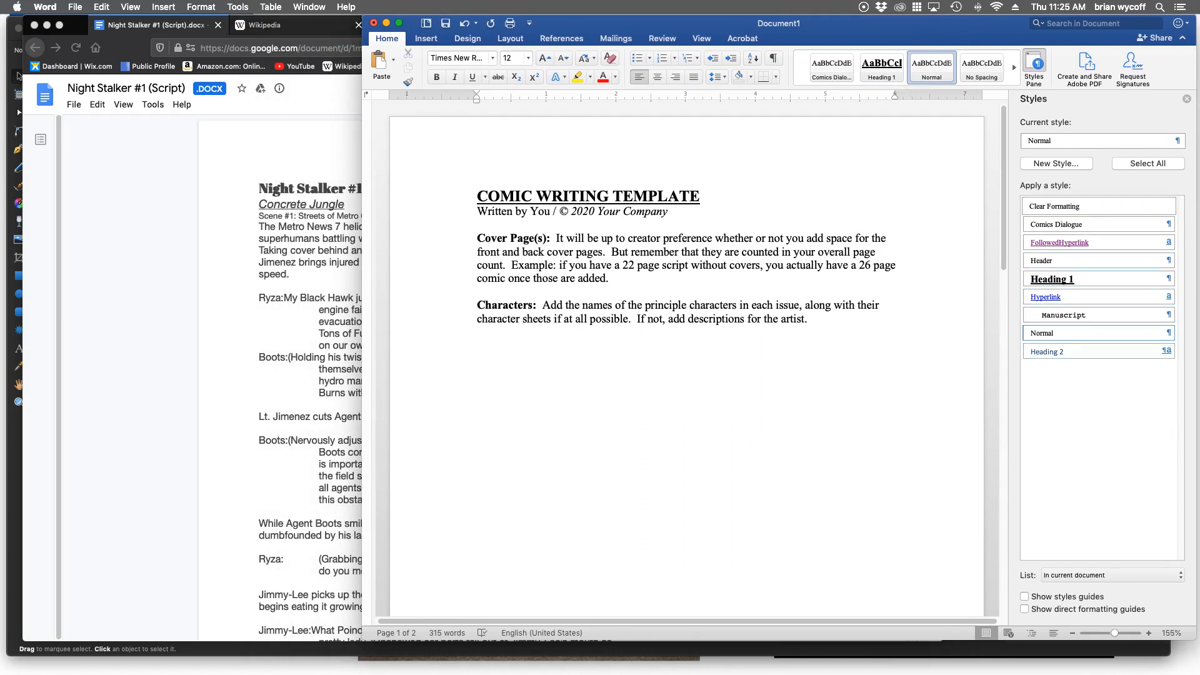
drag(75, 25, 54, 25)
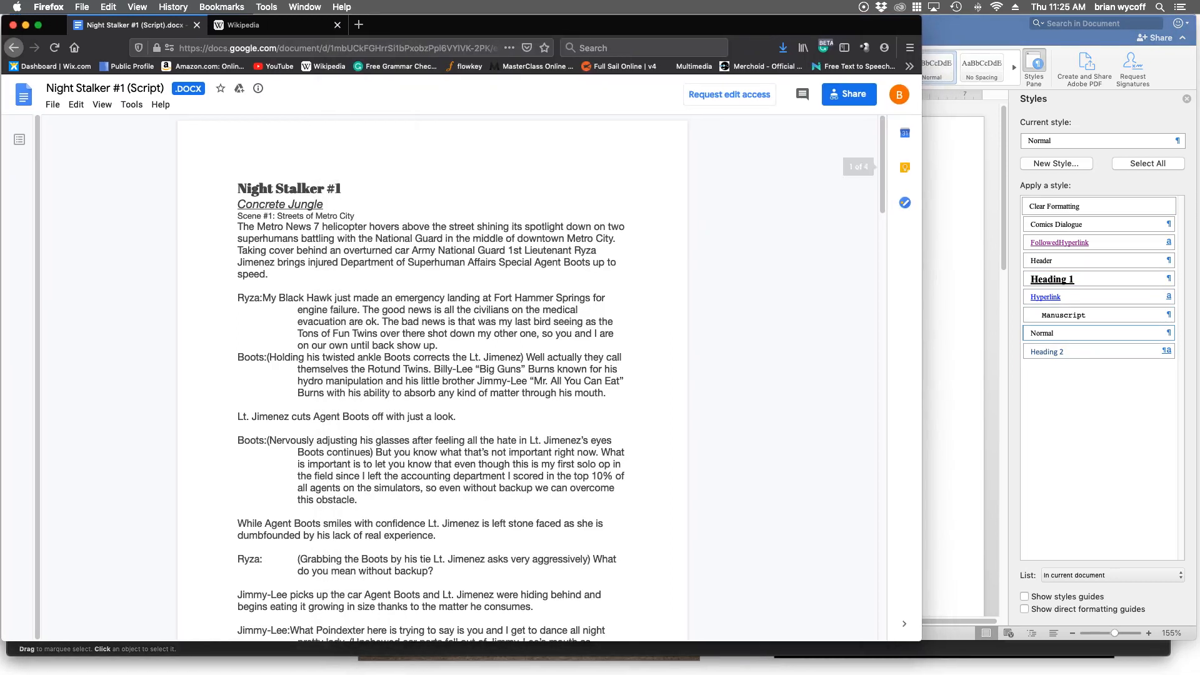
drag(922, 641, 588, 664)
click(738, 438)
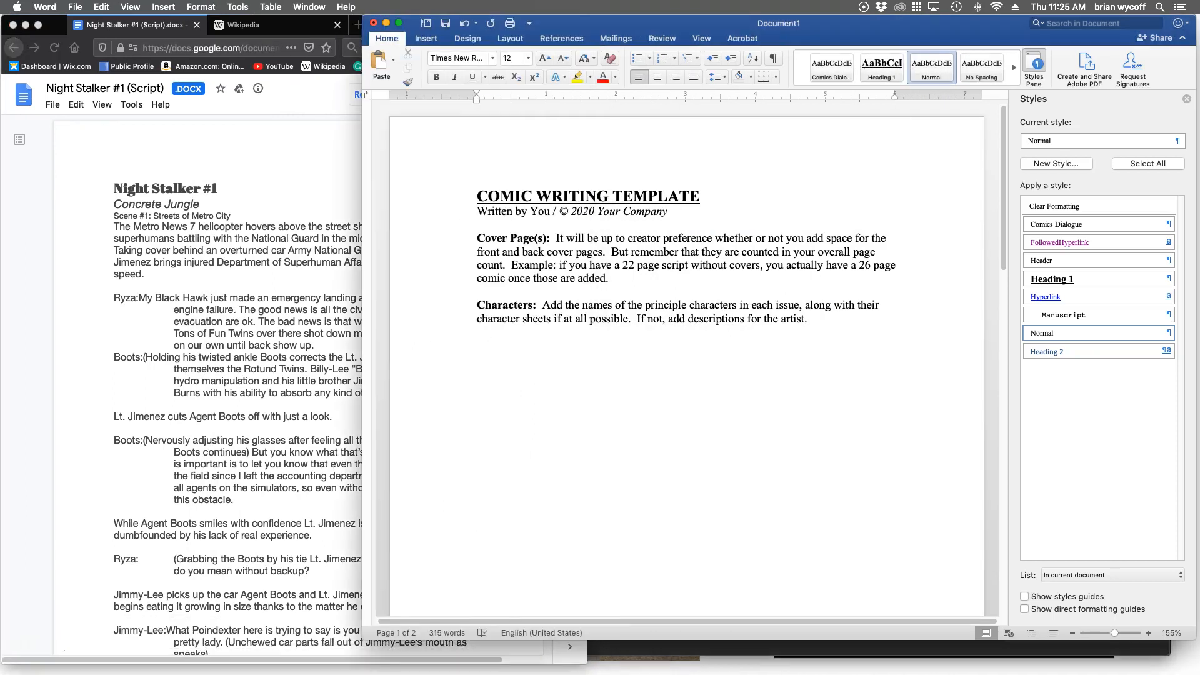
drag(363, 640, 442, 666)
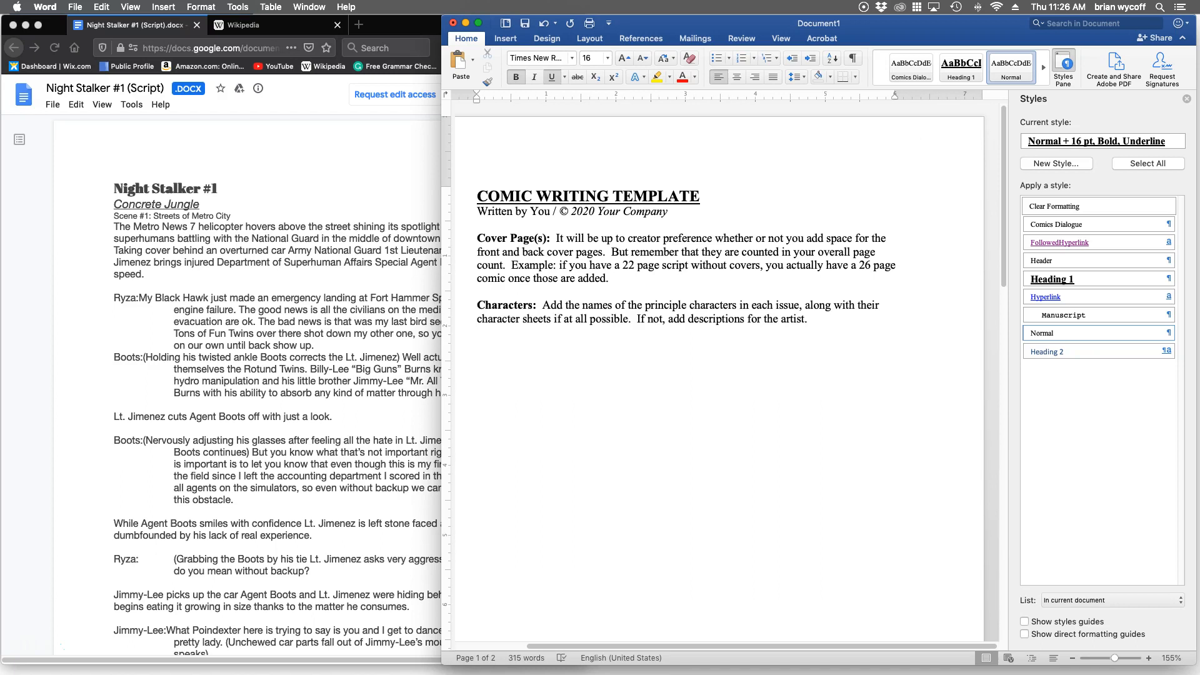
Replace the template's title with "Night Stalker #1- Concrete Jungle" in the Heading 1 style.
key(BackSpace)
key(BackSpace)
key(BackSpace)
key(BackSpace)
key(BackSpace)
key(BackSpace)
key(BackSpace)
key(BackSpace)
key(BackSpace)
key(BackSpace)
key(BackSpace)
key(BackSpace)
key(BackSpace)
key(BackSpace)
key(BackSpace)
key(BackSpace)
key(BackSpace)
key(BackSpace)
key(BackSpace)
key(BackSpace)
key(BackSpace)
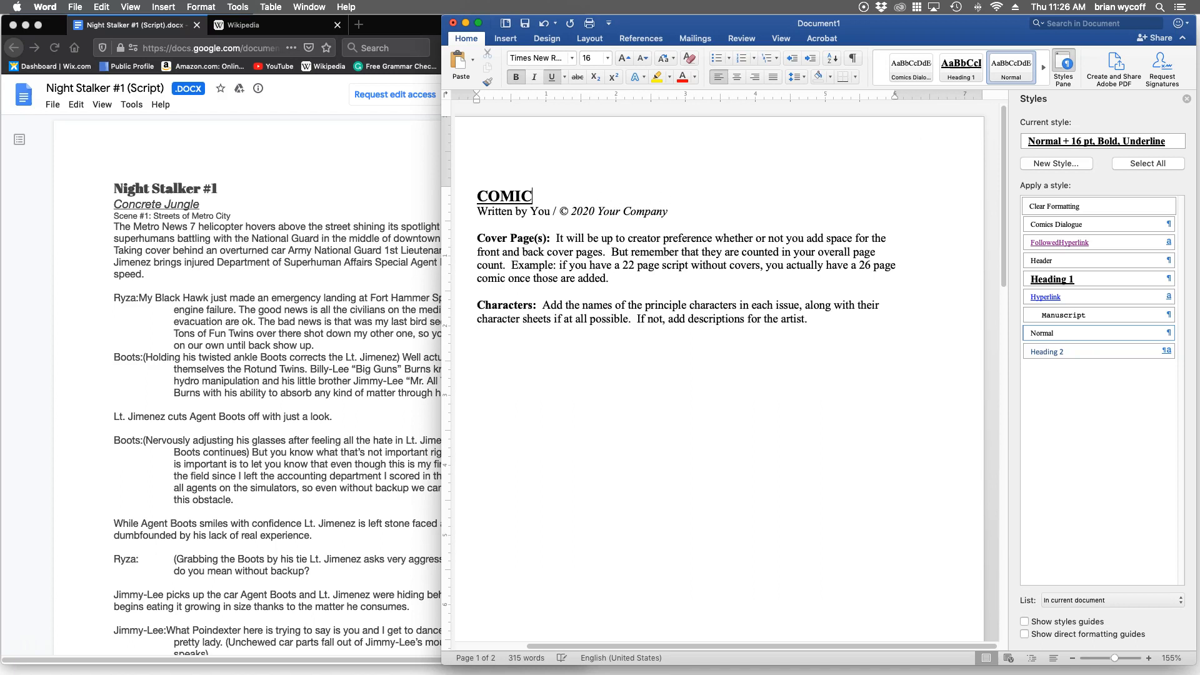
key(BackSpace)
click(962, 65)
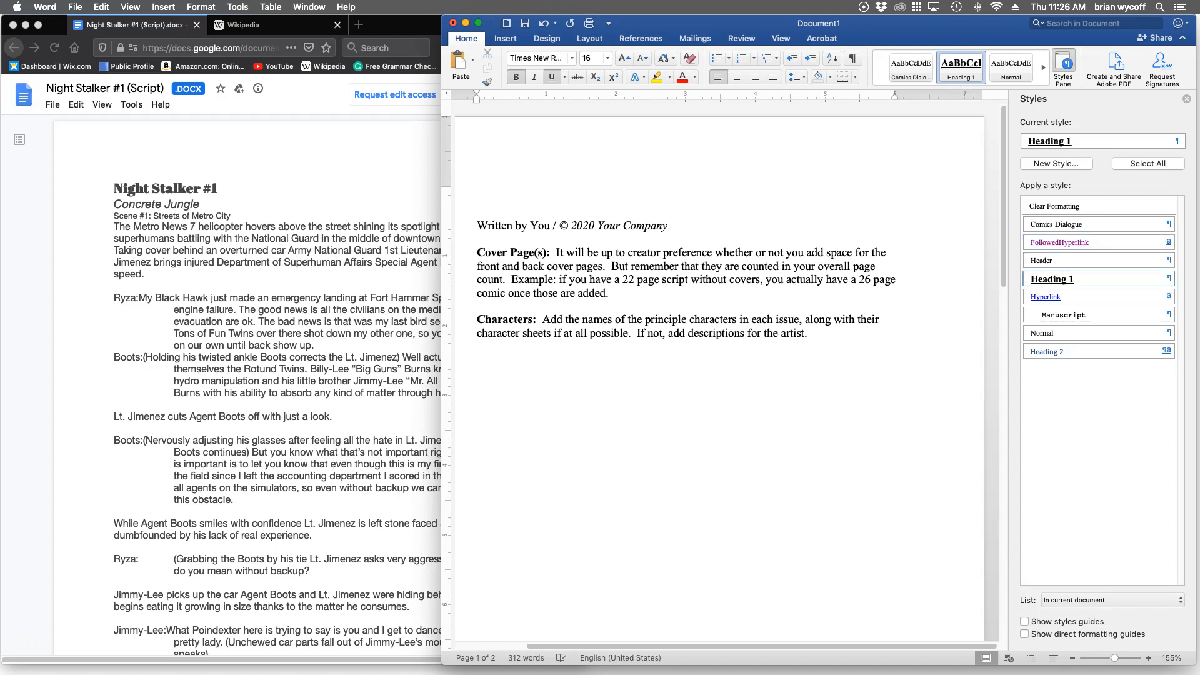
text(Night Stalker)
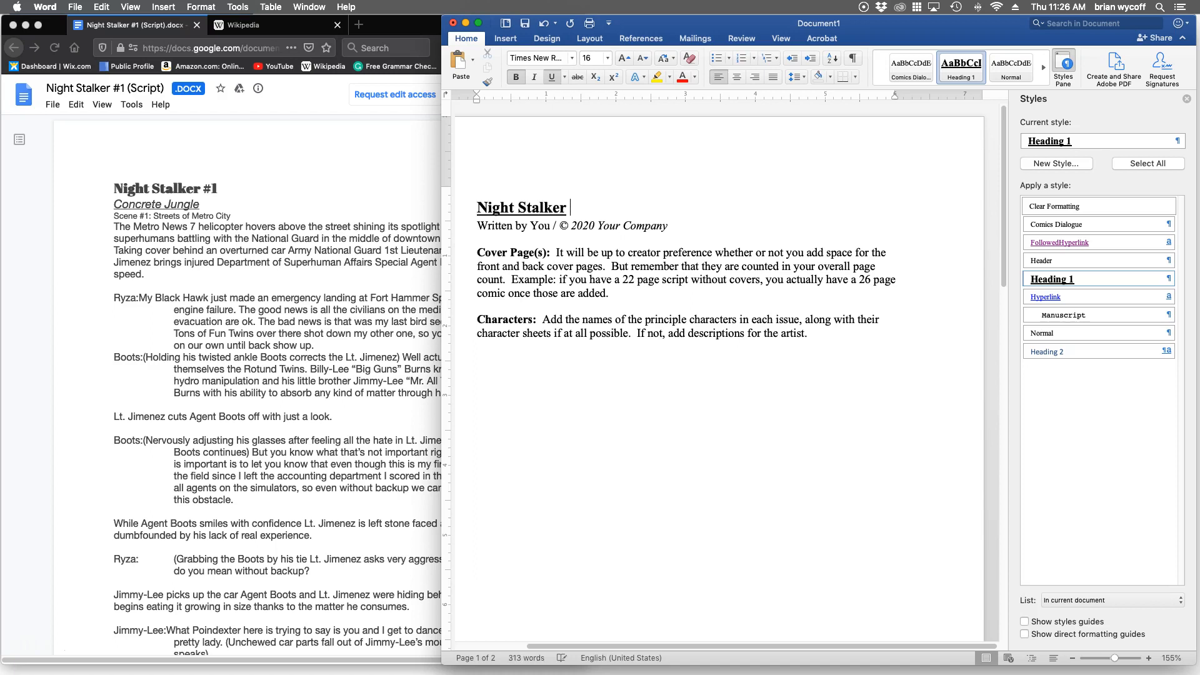
text( #1- Concrete Jungle)
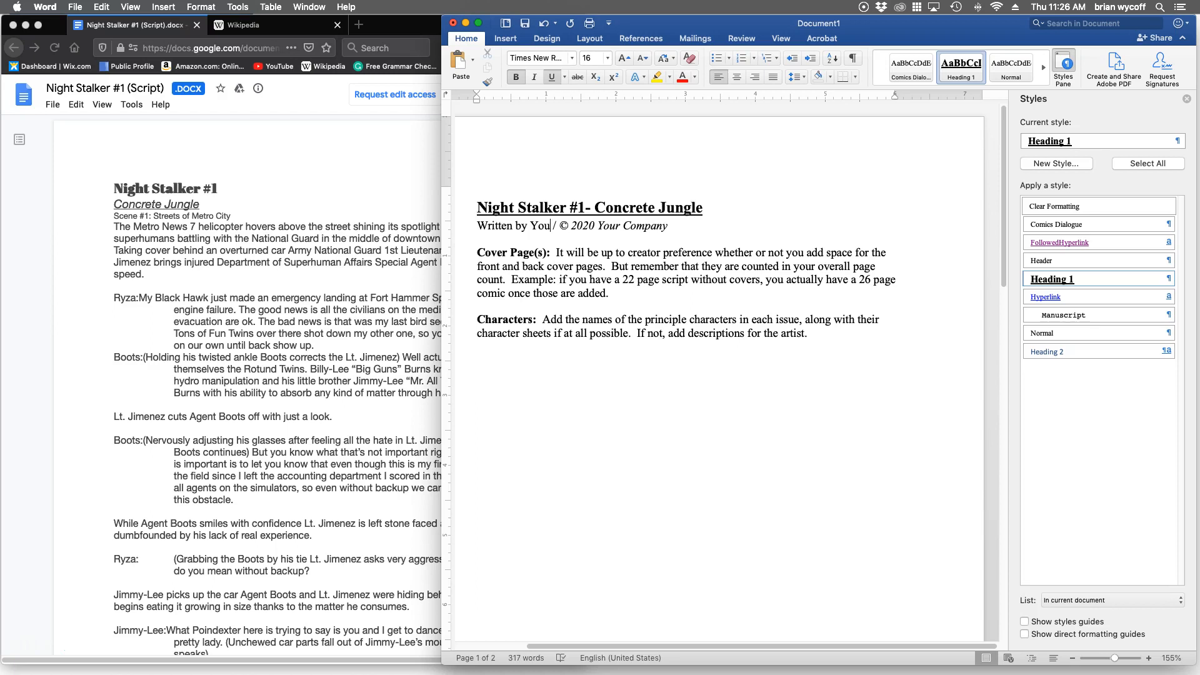
Replace "You" in the "Written by" line with the author's full name.
key(BackSpace)
key(BackSpace)
key(BackSpace)
text(Brian J. Lambert)
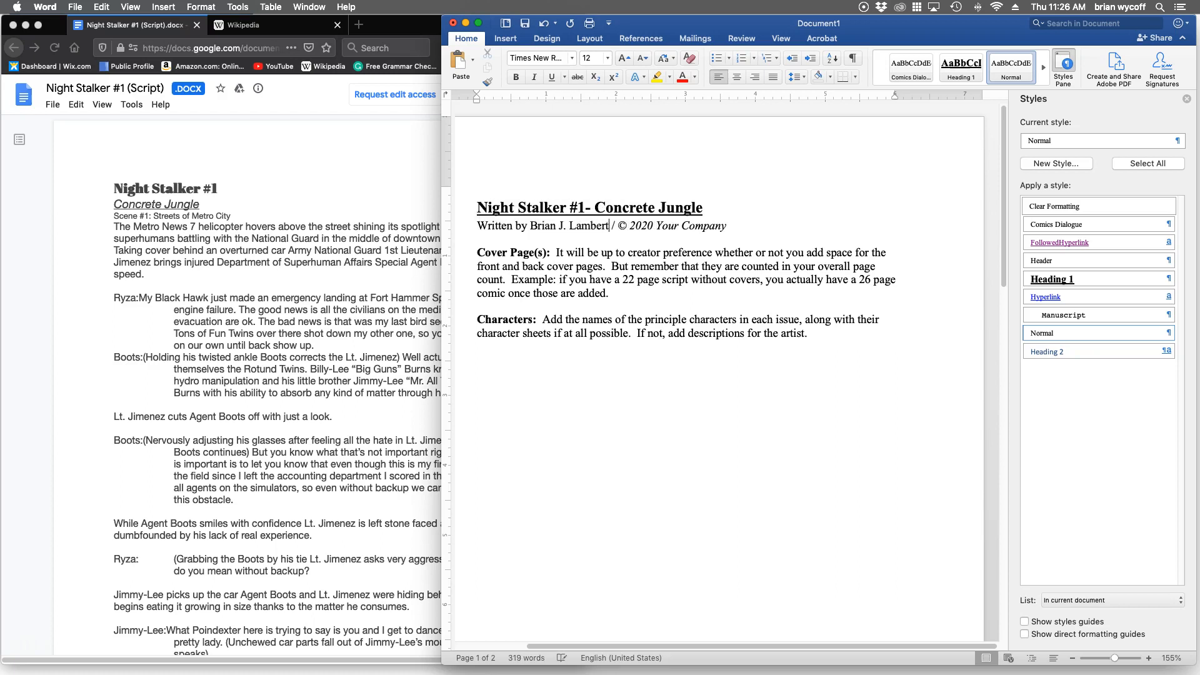
Replace "Your" in the 2020 copyright credit with "Concept Moon Studios".
click(657, 226)
text(Concept )
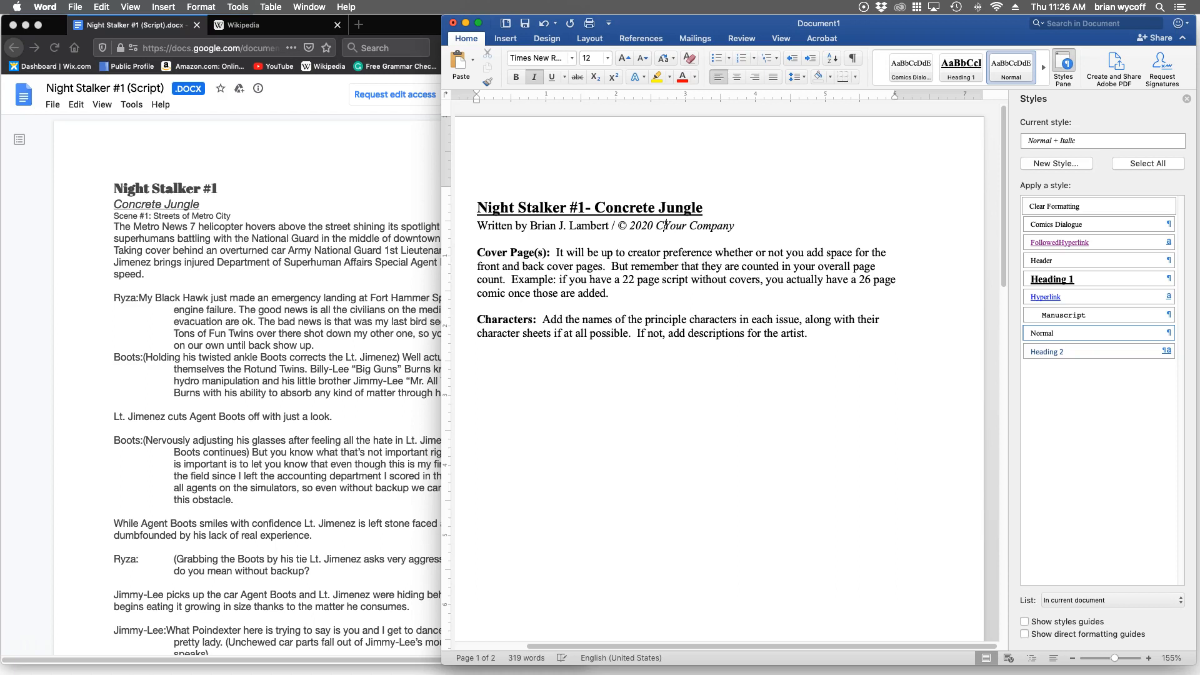
text(Moon )
text(Studios)
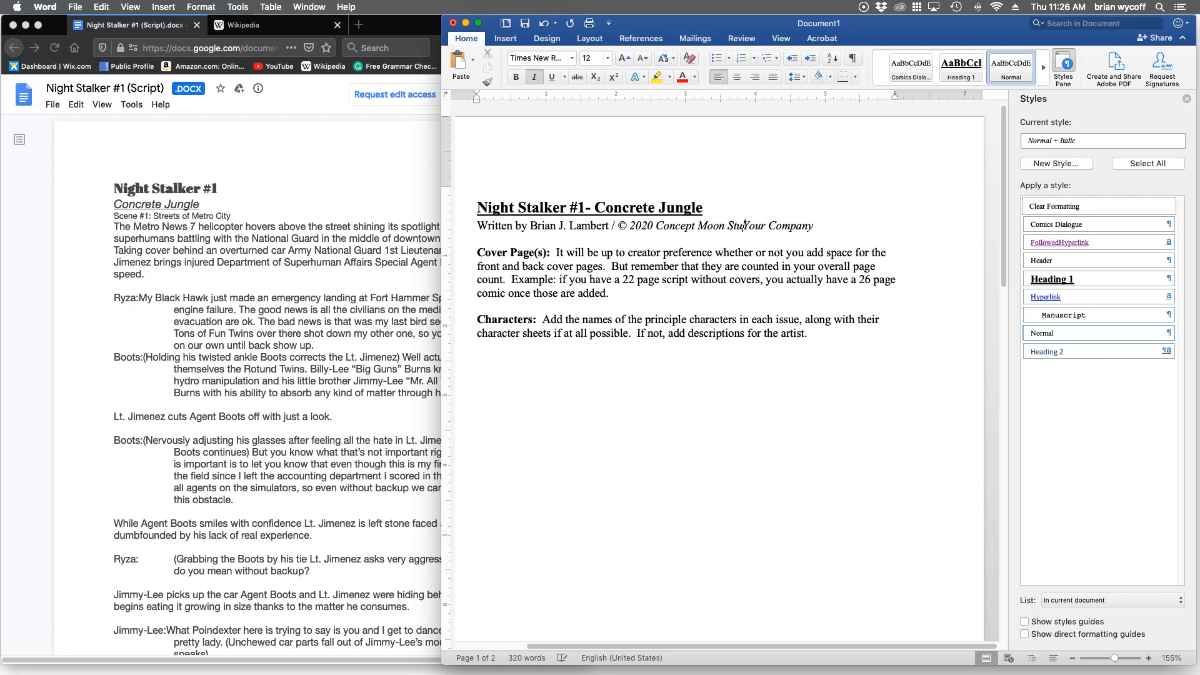
key(shift+Right)
key(shift+Right)
key(shift+Right)
key(shift+Right)
key(shift+Right)
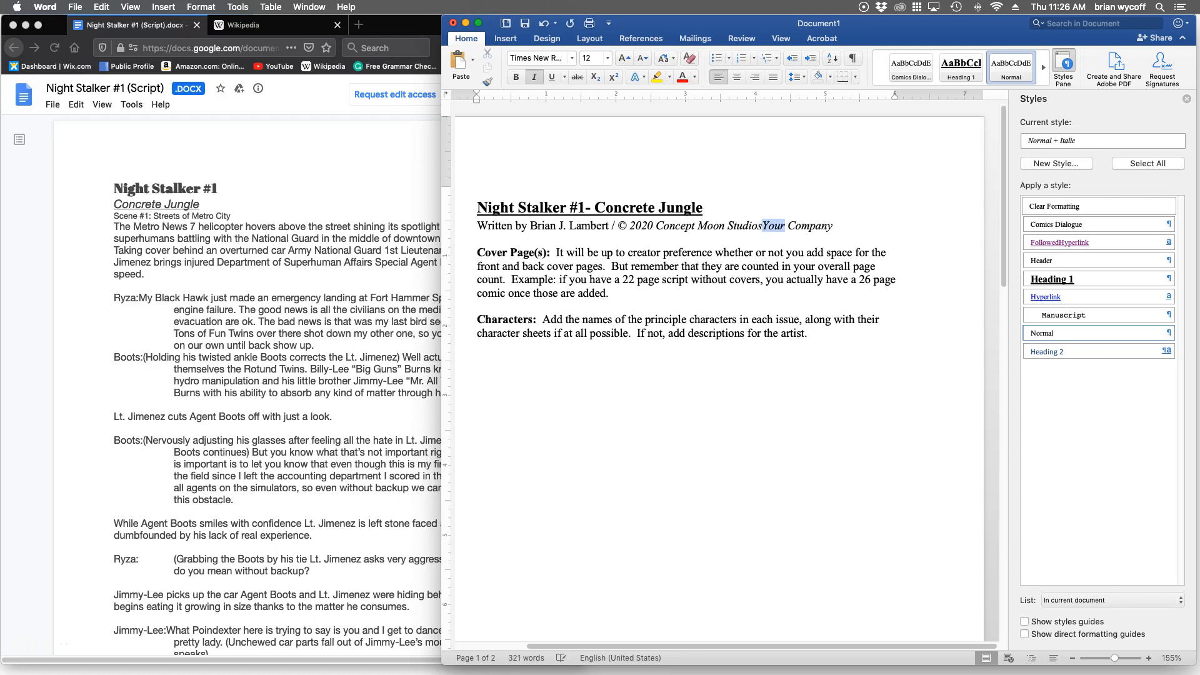
key(BackSpace)
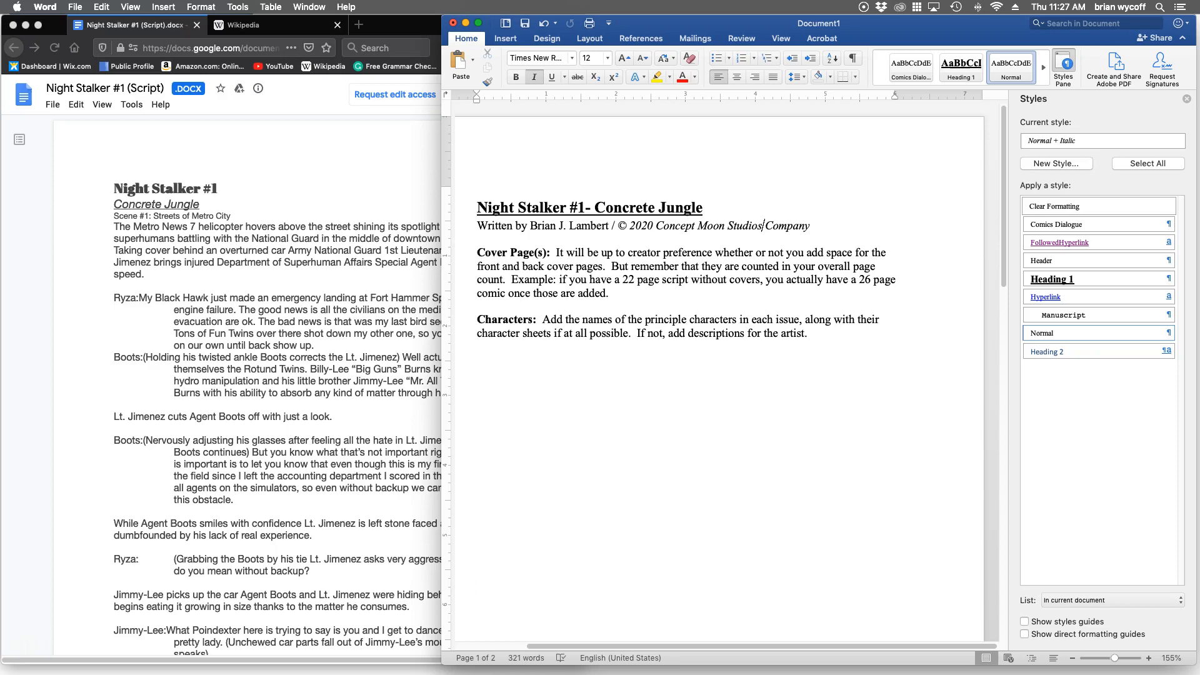
Delete the placeholder instructions after the "Cover Page(s):" label, keeping the label itself.
drag(556, 253, 606, 293)
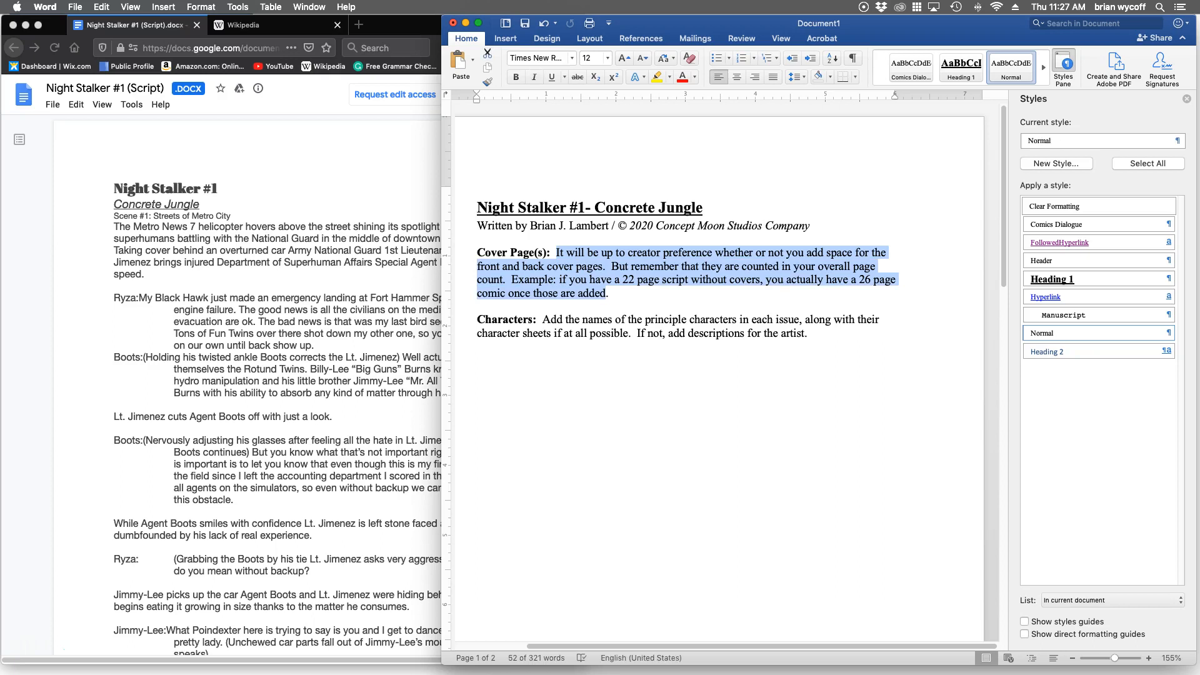
key(Delete)
key(BackSpace)
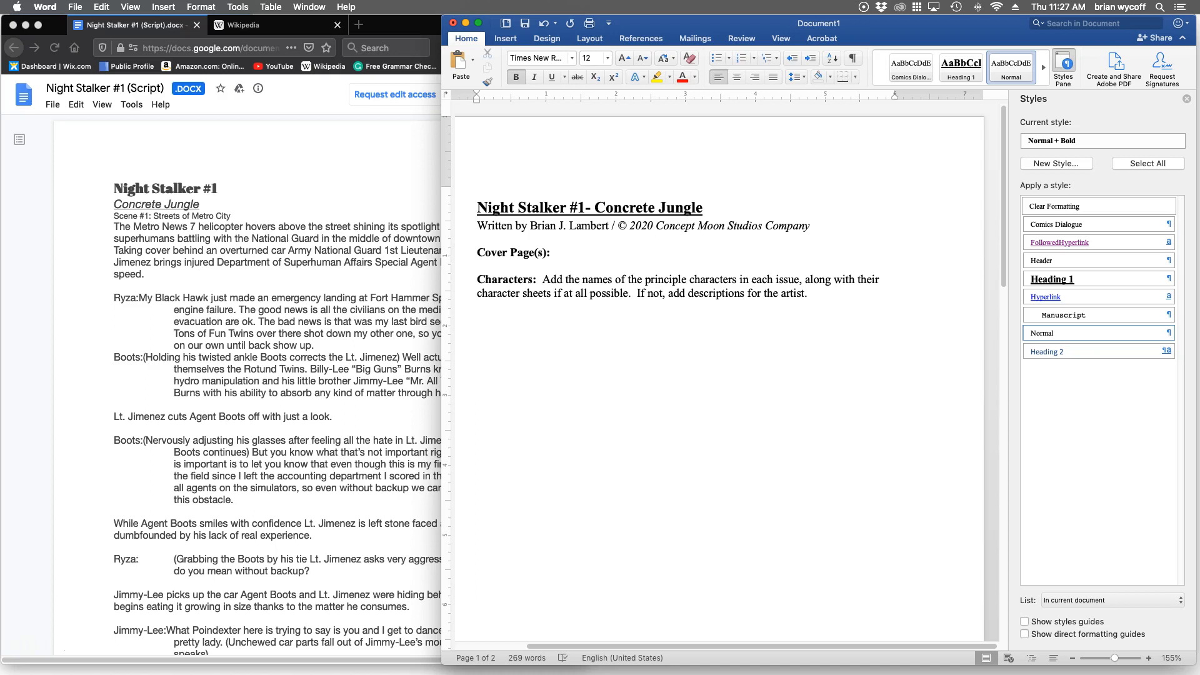
Enter "Night Stalker, Ryza, Boots" after the "Characters:" label in regular, non-bold text.
text(Niv)
key(BackSpace)
key(BackSpace)
key(BackSpace)
key(super+b)
text(Ni)
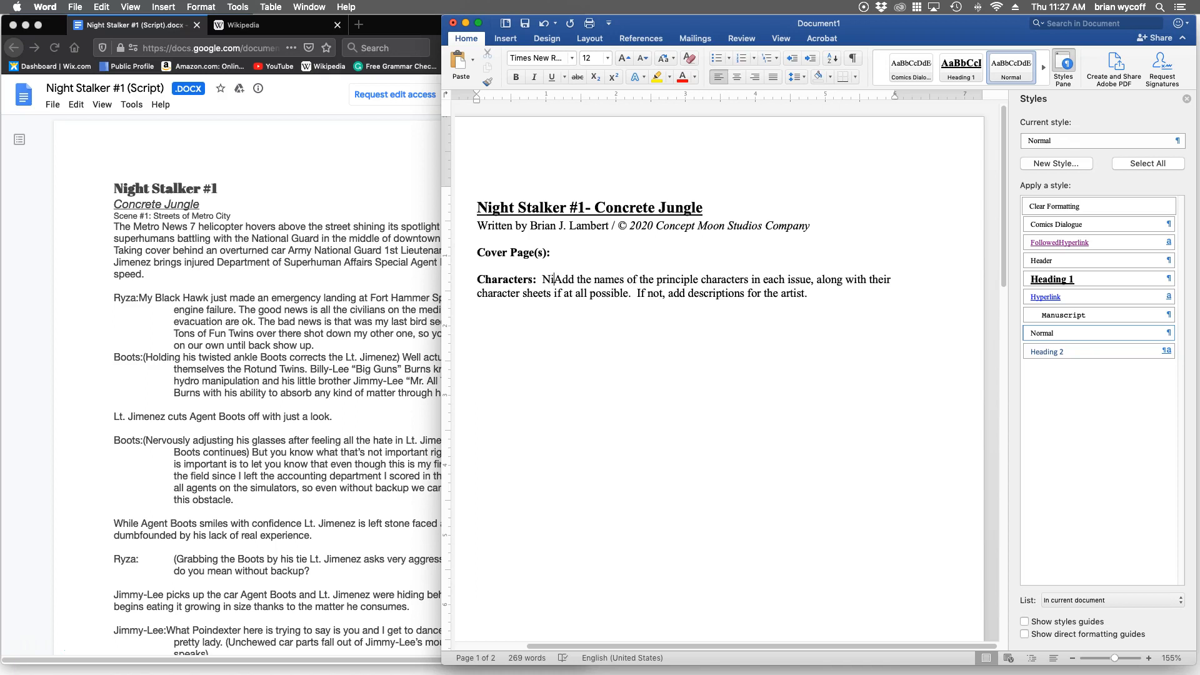
text(ght Stalker,)
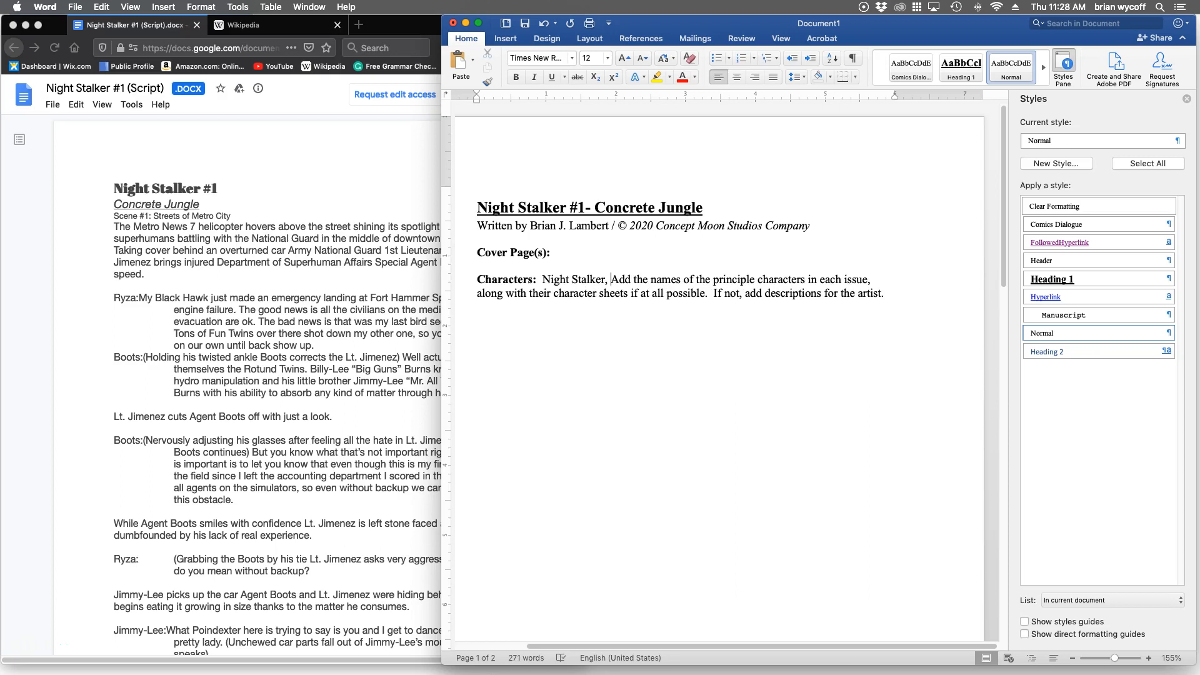
text(Ryza)
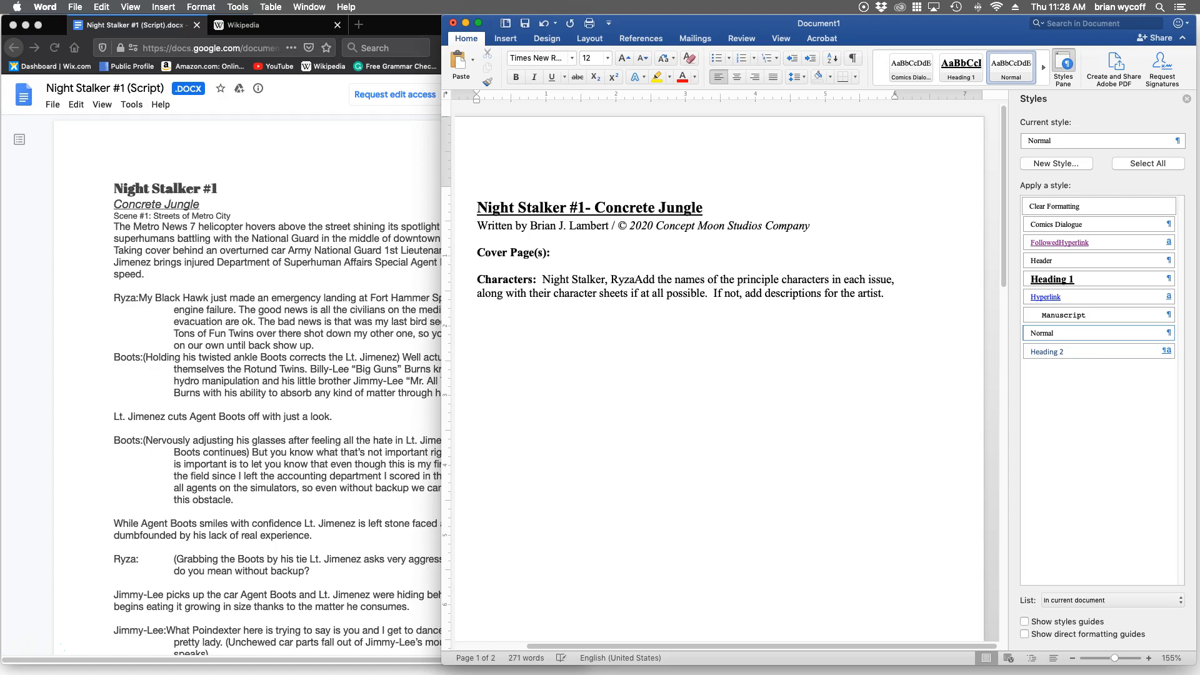
text(, )
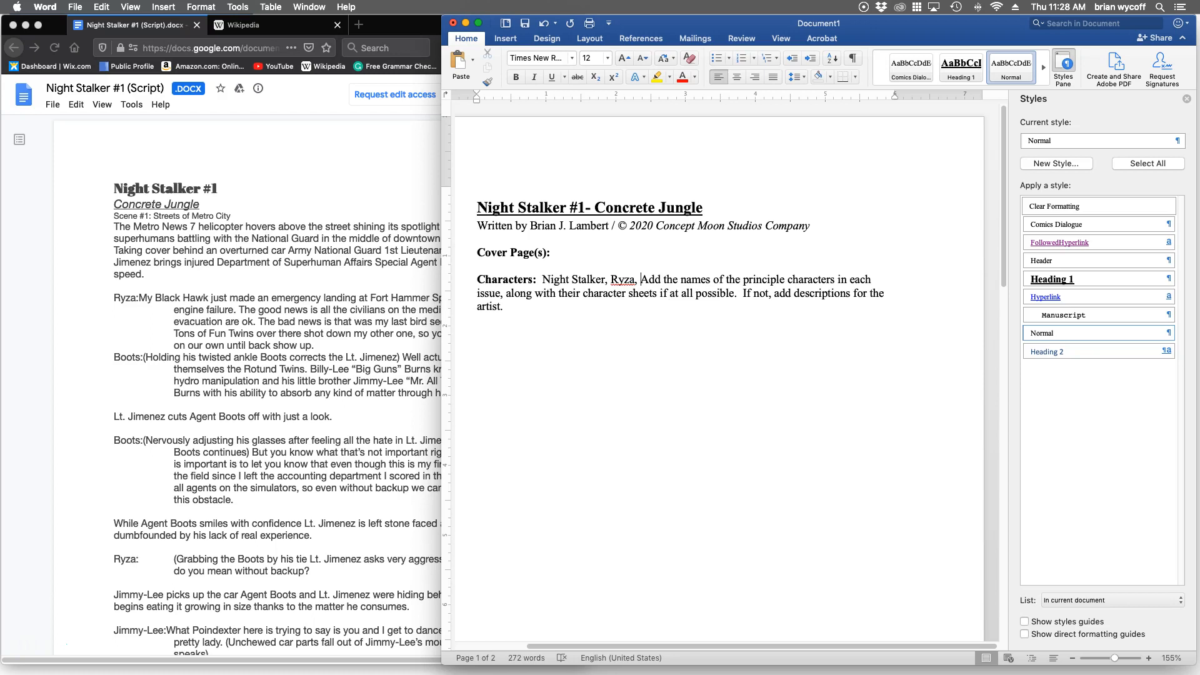
text(Boots)
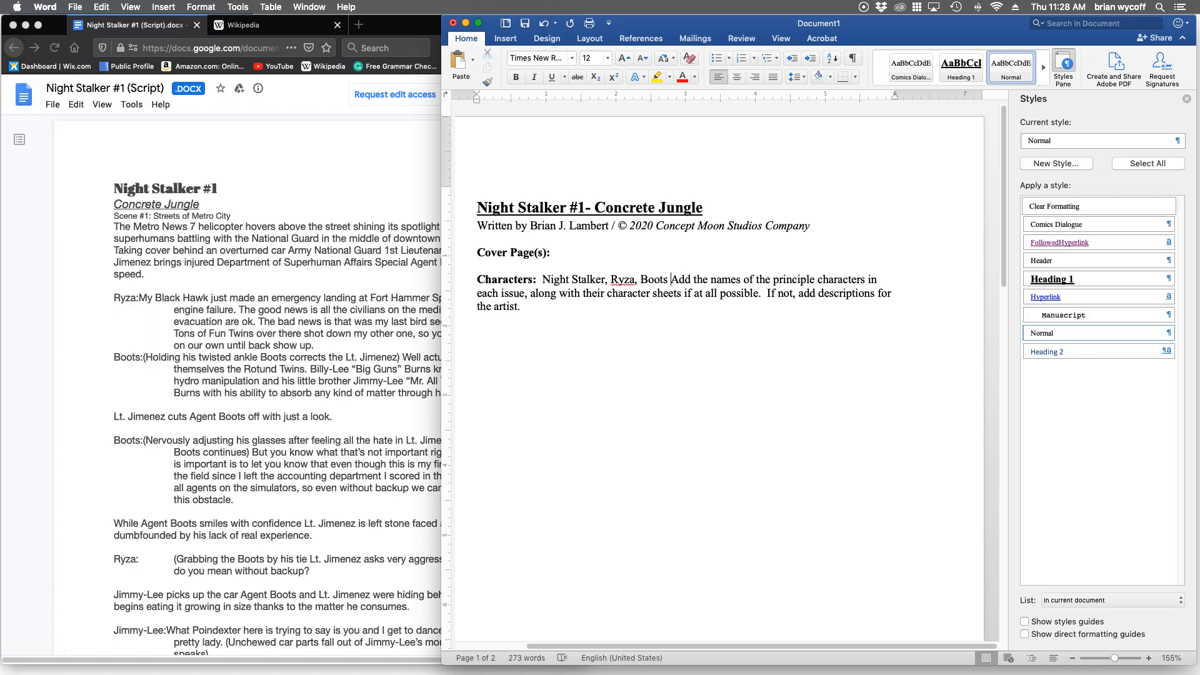
Add "Jimmy-Lee" and "Billy-Lee" from the script to the character list, separated by commas.
scroll(277, 388, down, 5)
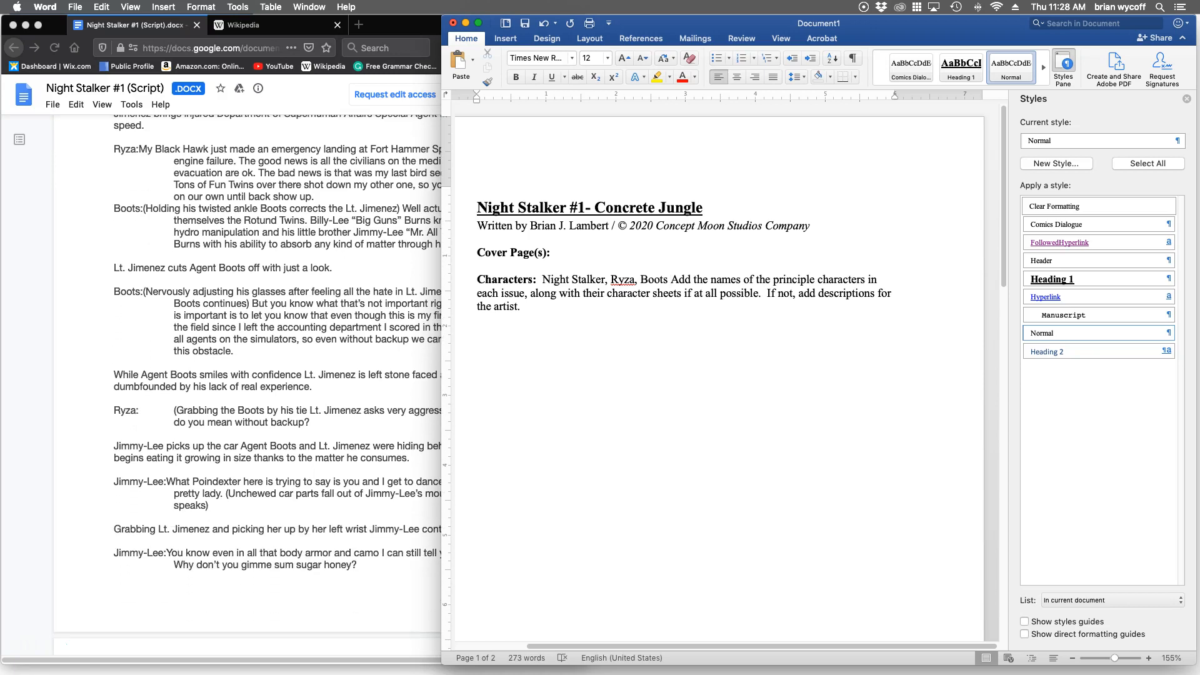
key(BackSpace)
text(, Jimmy)
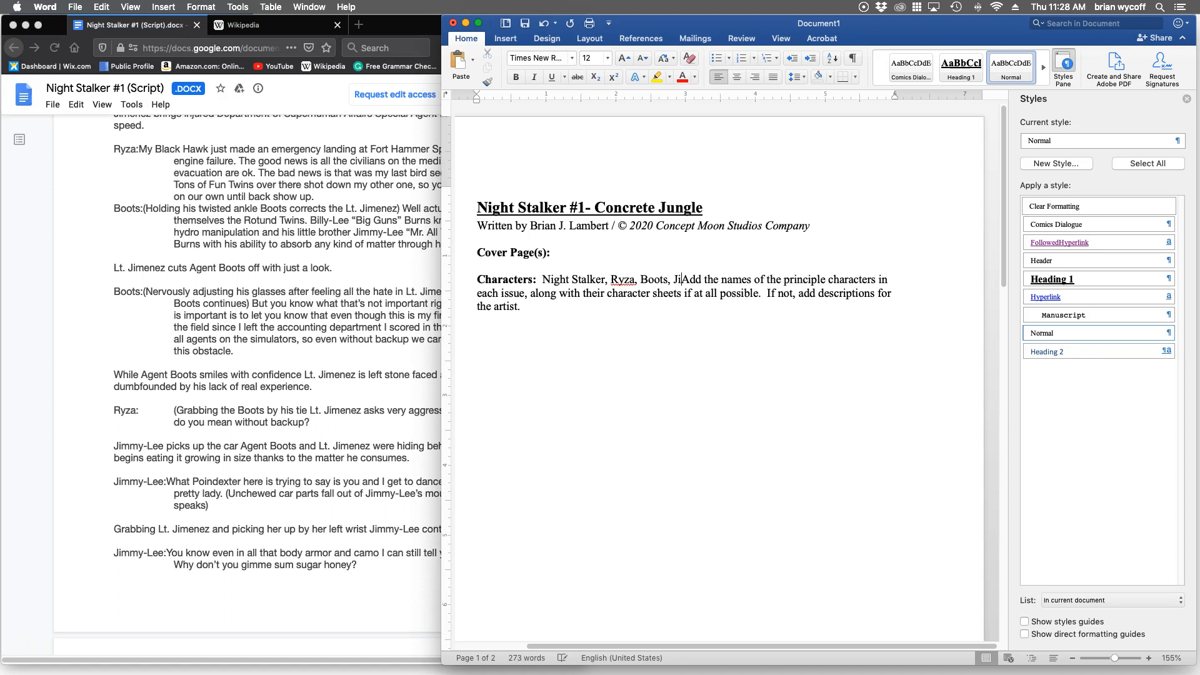
text(_lee,)
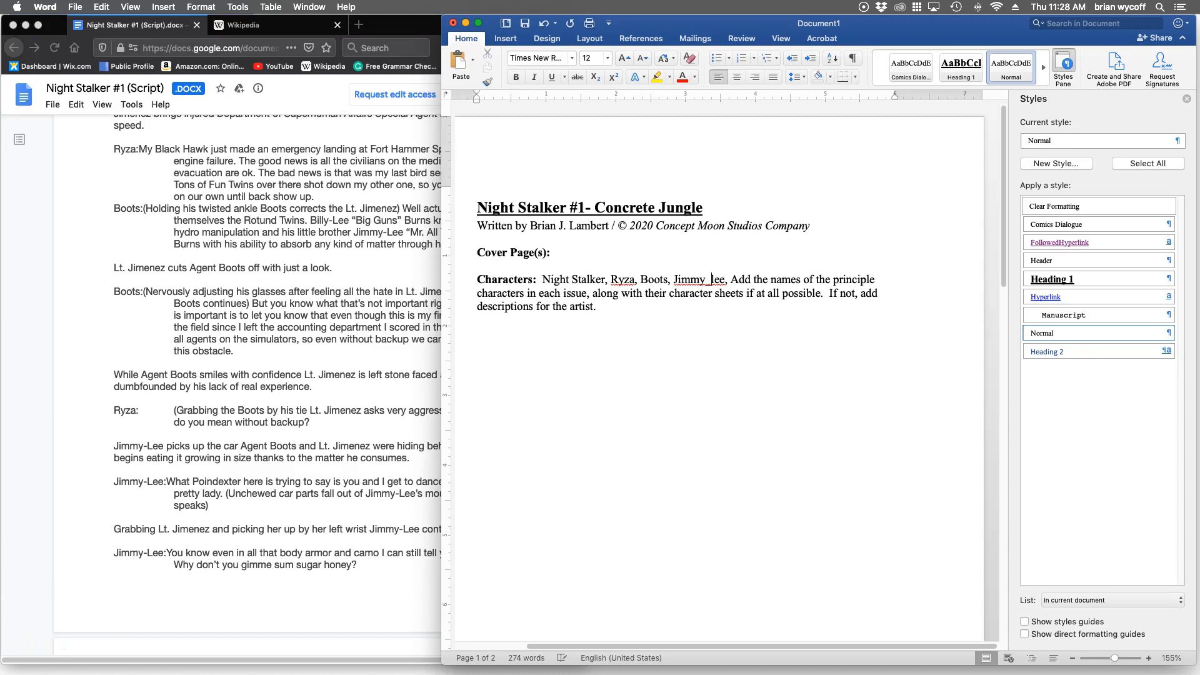
key(BackSpace)
key(BackSpace)
text(-Lee, )
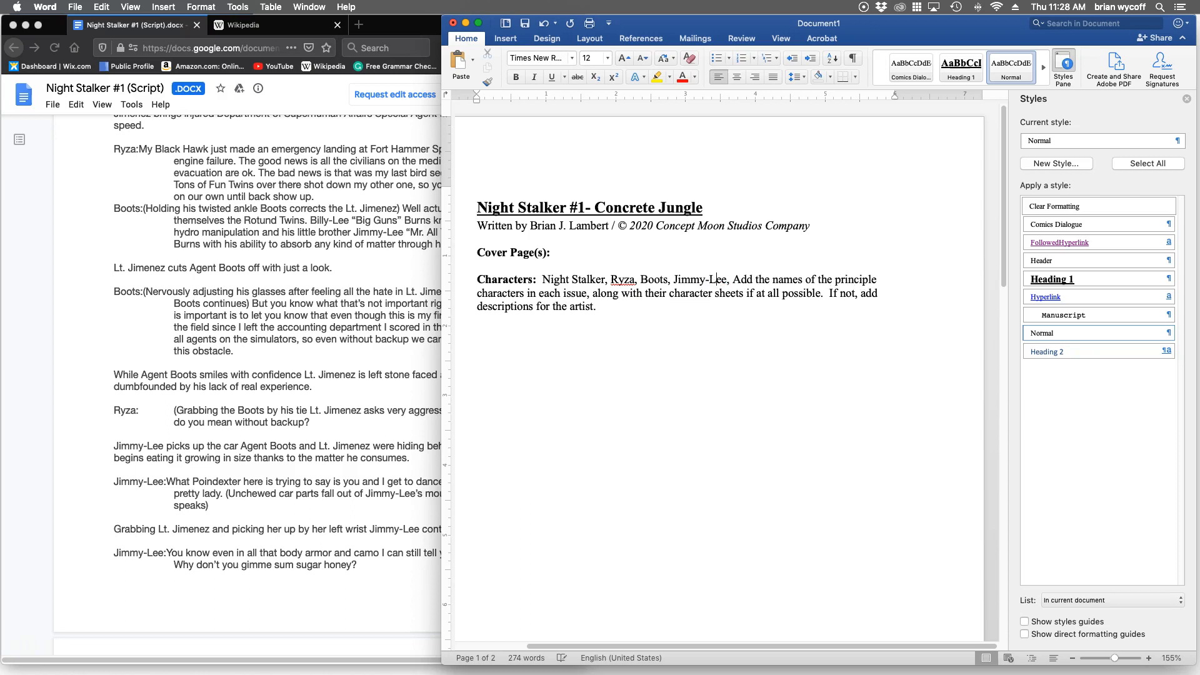
text(Billy)
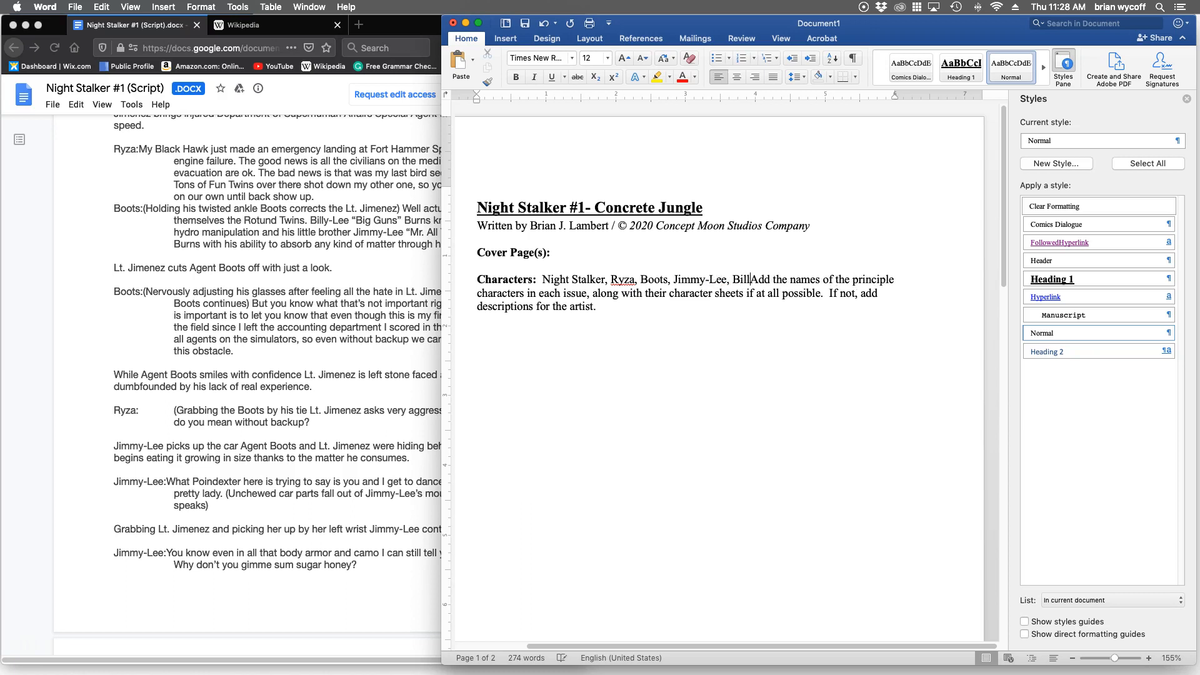
text(-Lee)
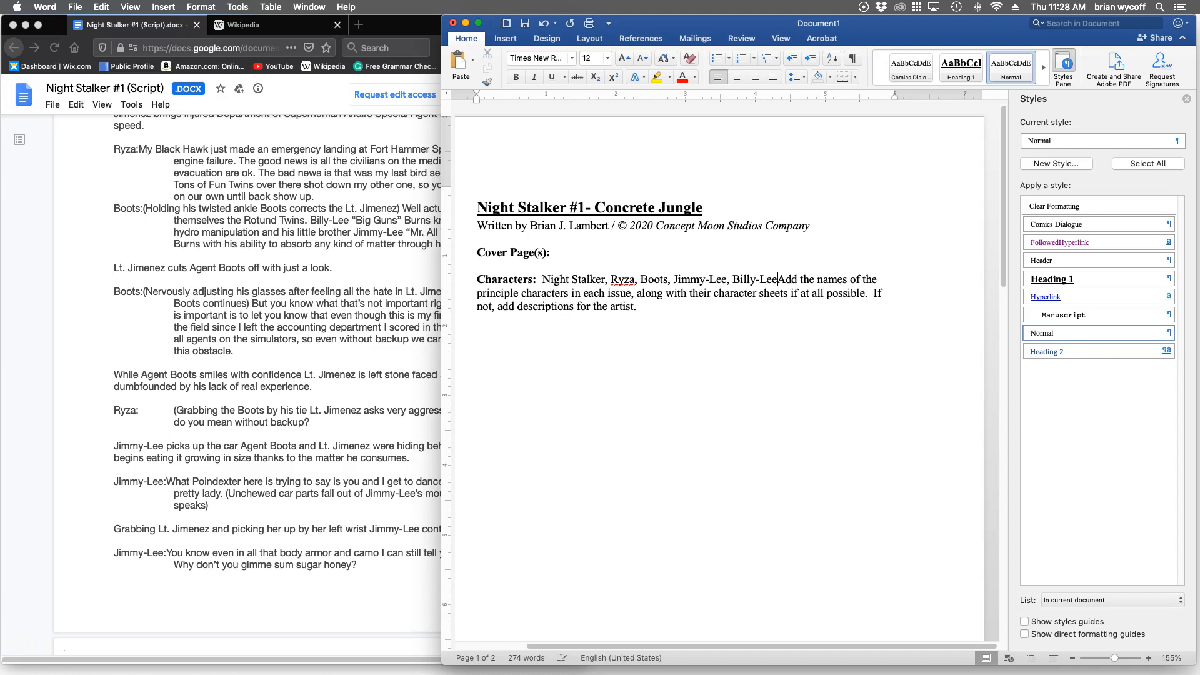
Delete the placeholder instructions that follow Billy-Lee in the Characters paragraph, keeping the closing period.
key(shift+Down)
key(shift+Down)
key(shift+Left)
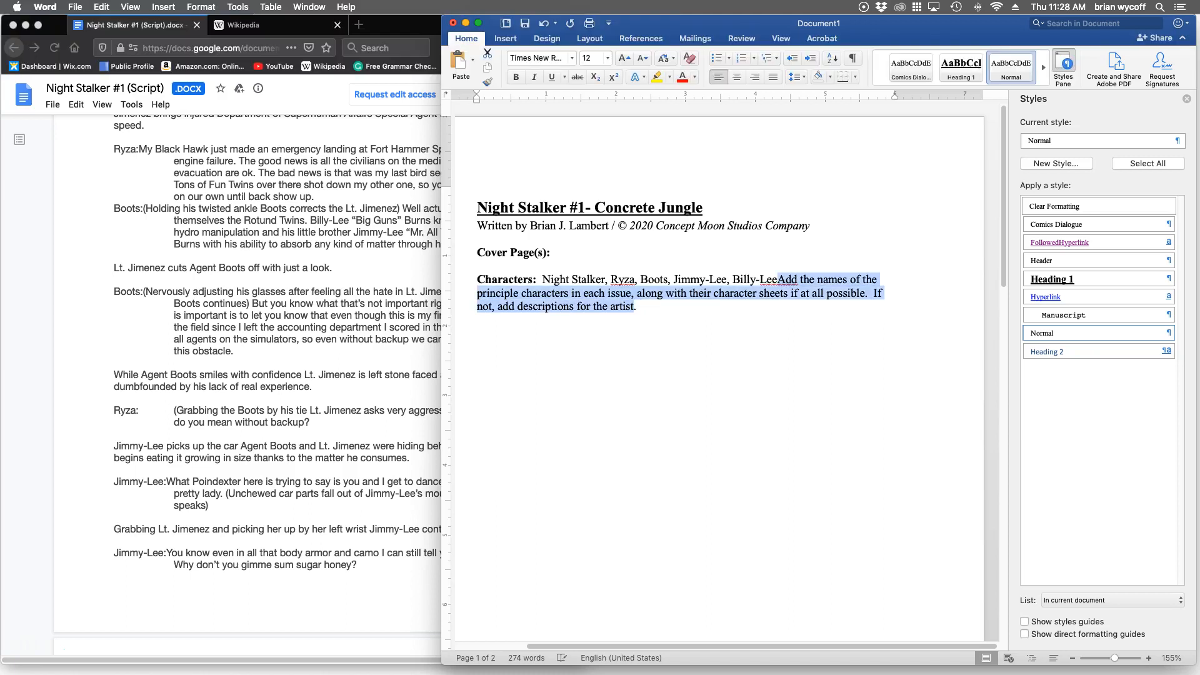
key(BackSpace)
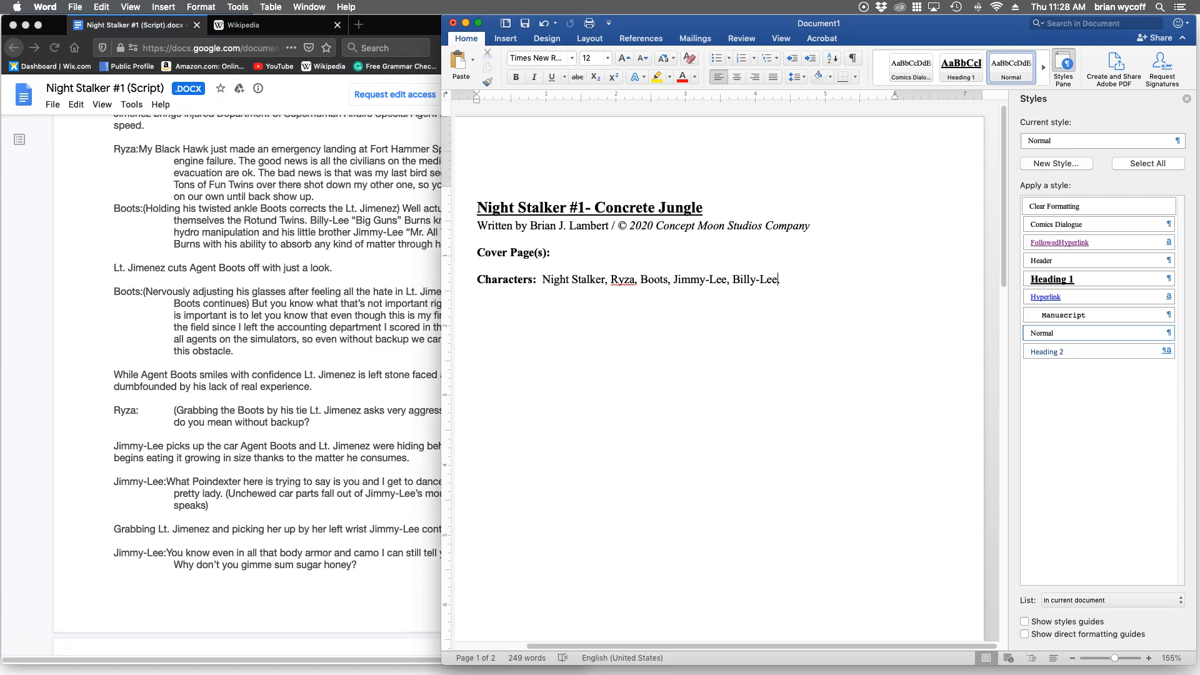
Remove the leftover word "Company" after "Concept Moon Studios" in the copyright credit.
scroll(719, 375, down, 3)
scroll(719, 375, up, 3)
drag(765, 226, 810, 225)
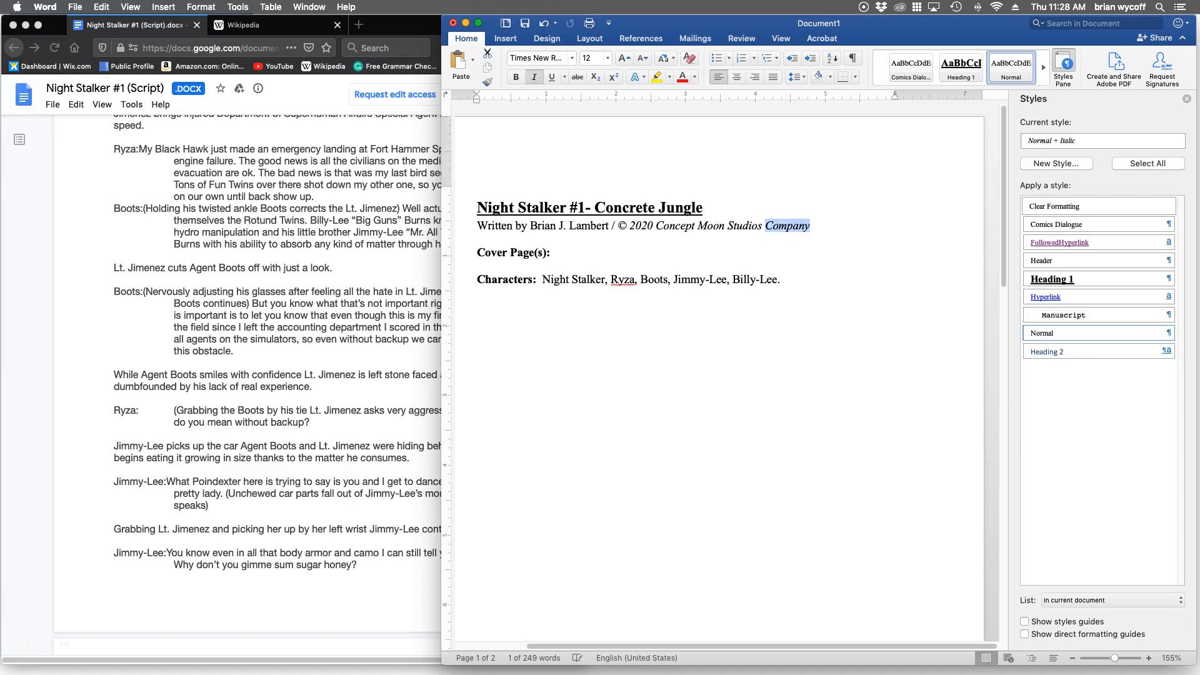
key(BackSpace)
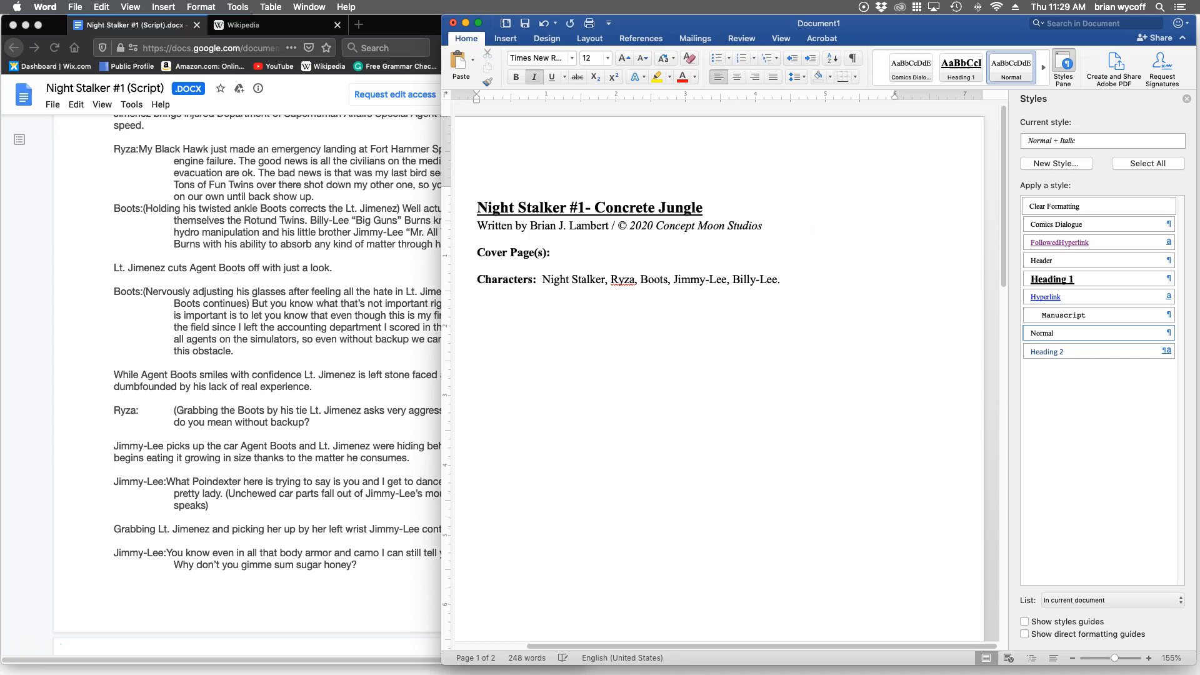
Replace the script title placeholder in the second page's header with "Concrete Jungle".
scroll(719, 375, down, 15)
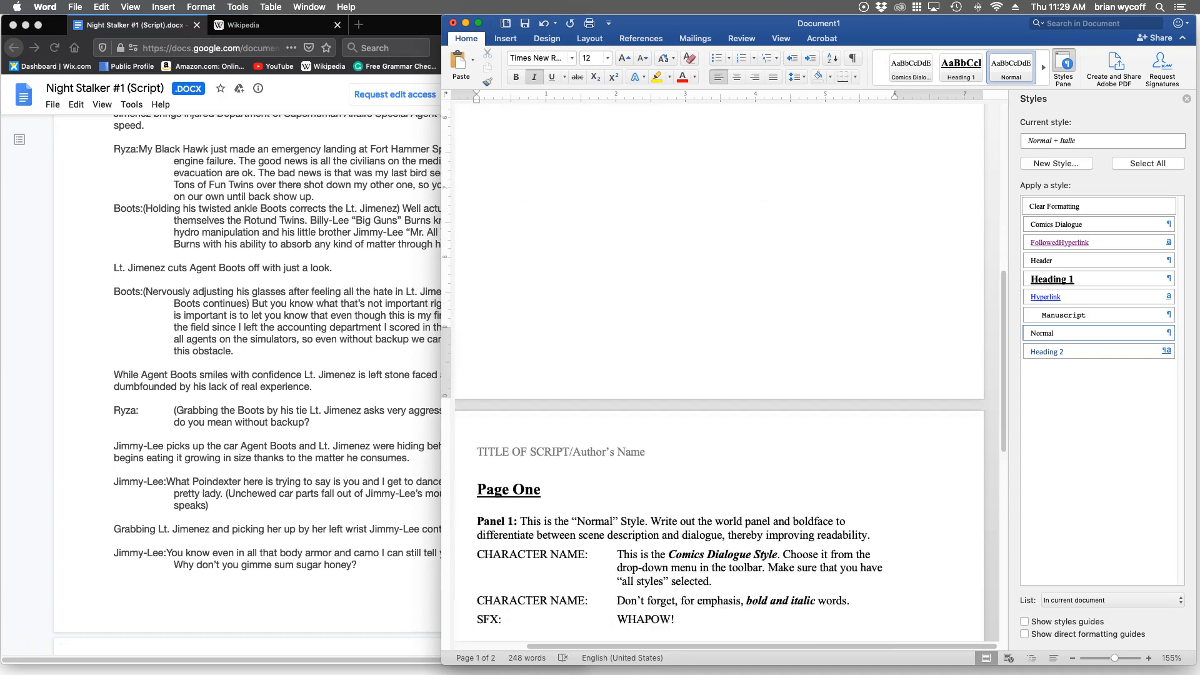
scroll(719, 375, down, 1)
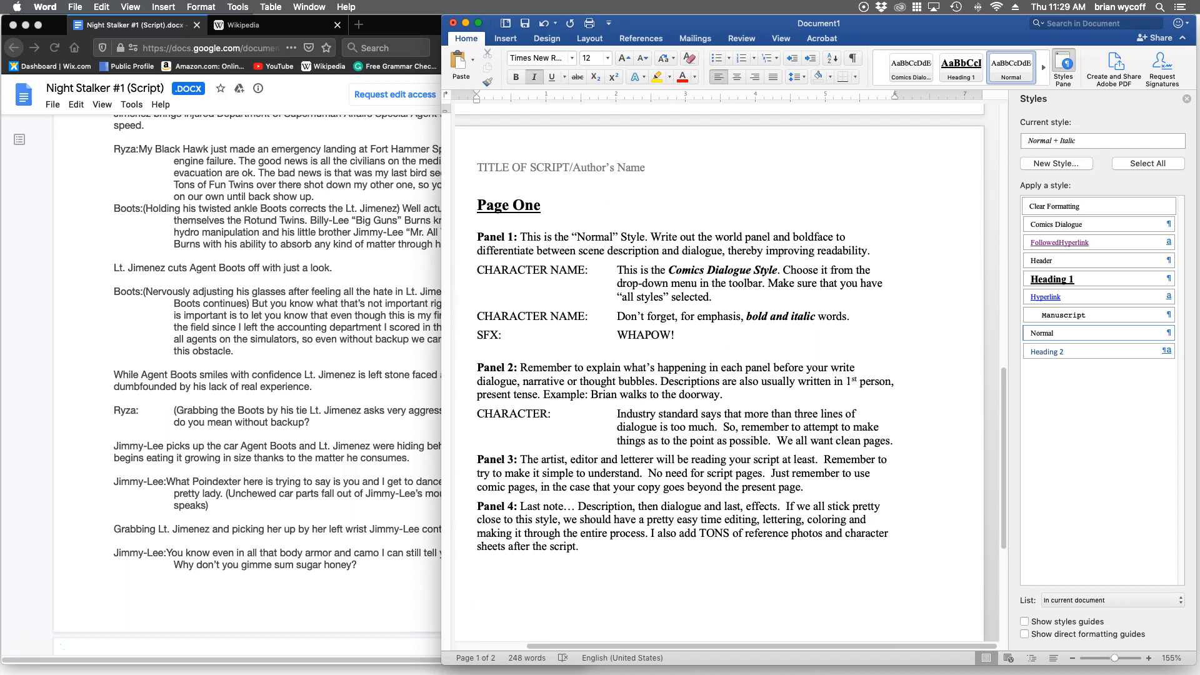
click(542, 205)
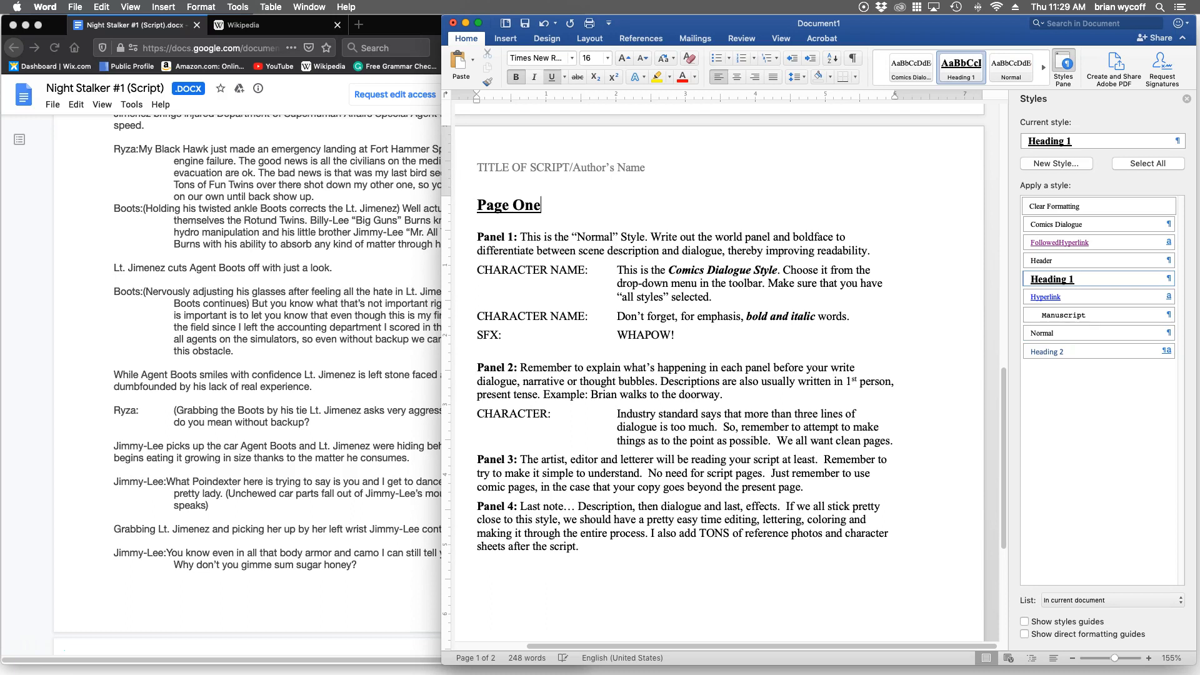
double_click(479, 168)
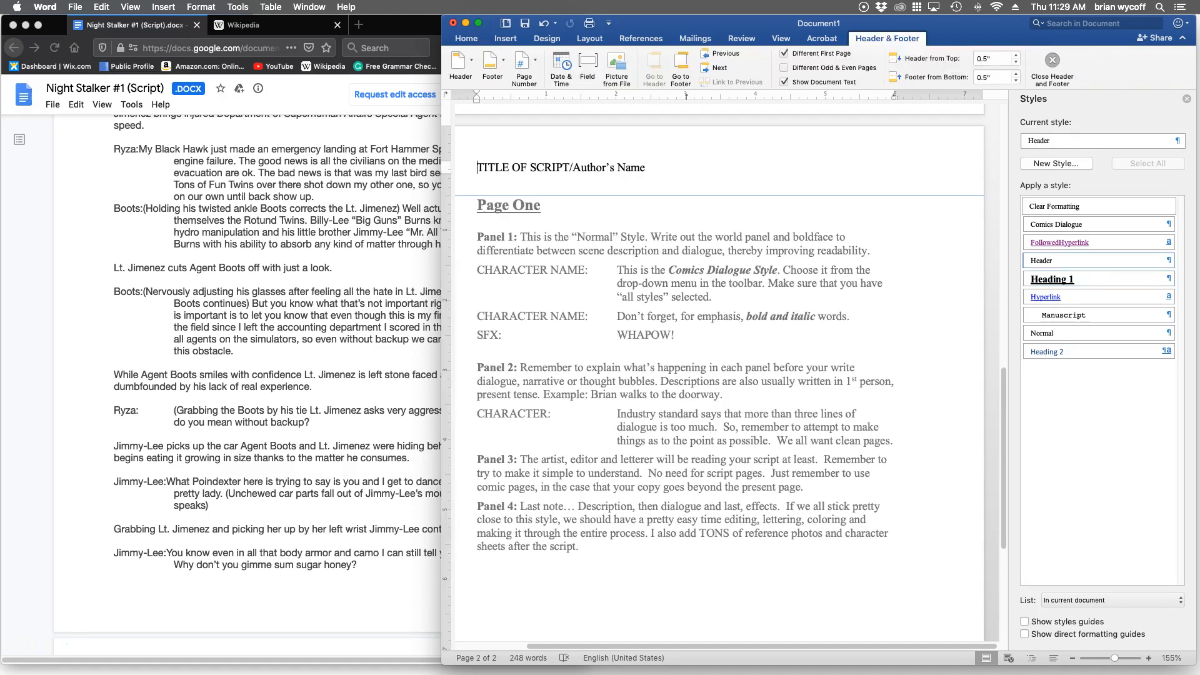
text(Concret)
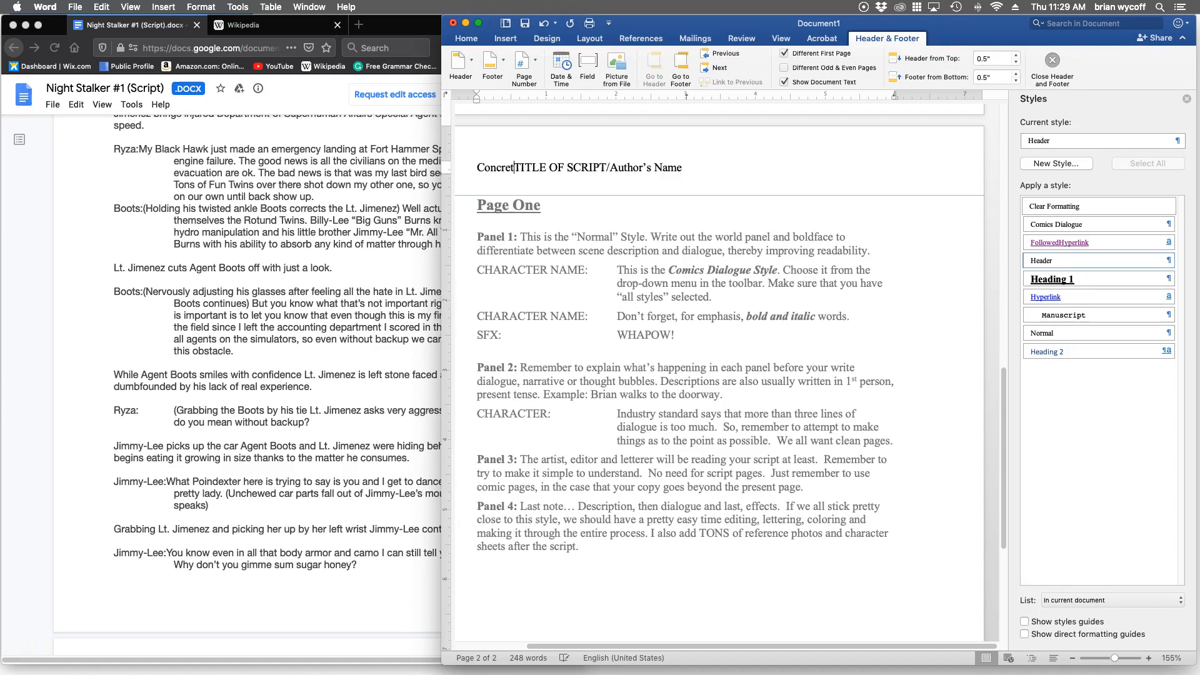
text(e )
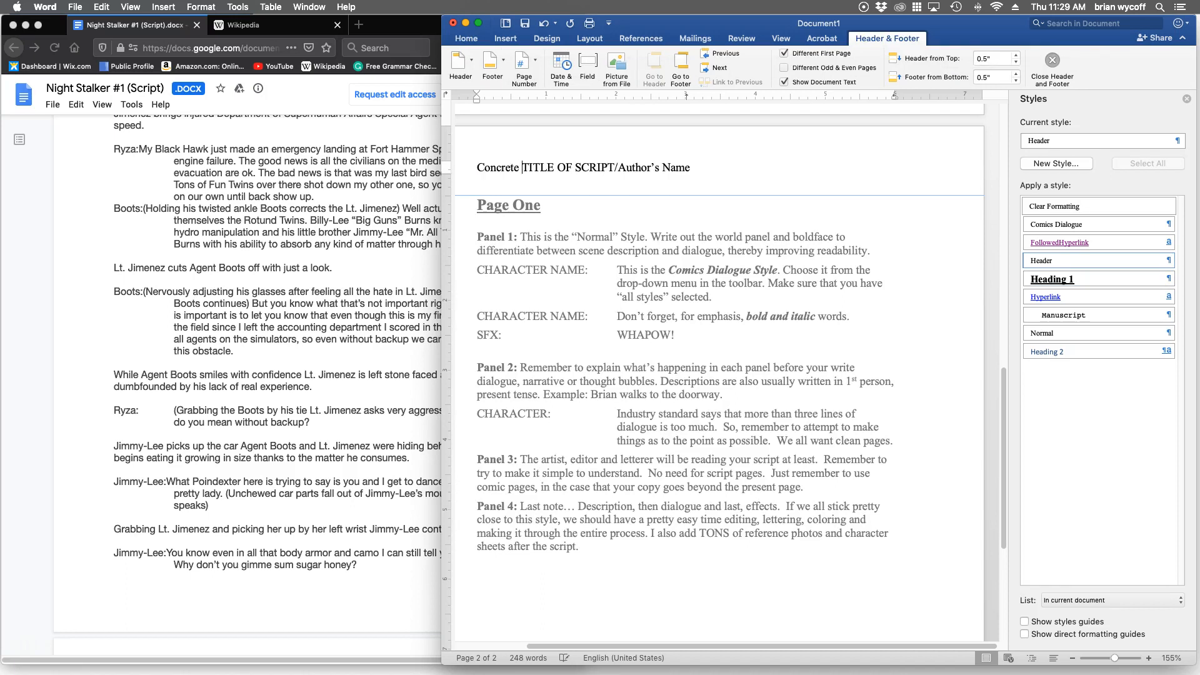
text(Jungle)
key(shift+Right)
key(shift+Right)
key(shift+Right)
key(shift+Right)
key(shift+Right)
key(shift+Right)
key(shift+Right)
key(shift+Right)
key(shift+Right)
key(shift+Right)
key(shift+Right)
key(shift+Right)
key(shift+Right)
key(shift+Right)
key(shift+Right)
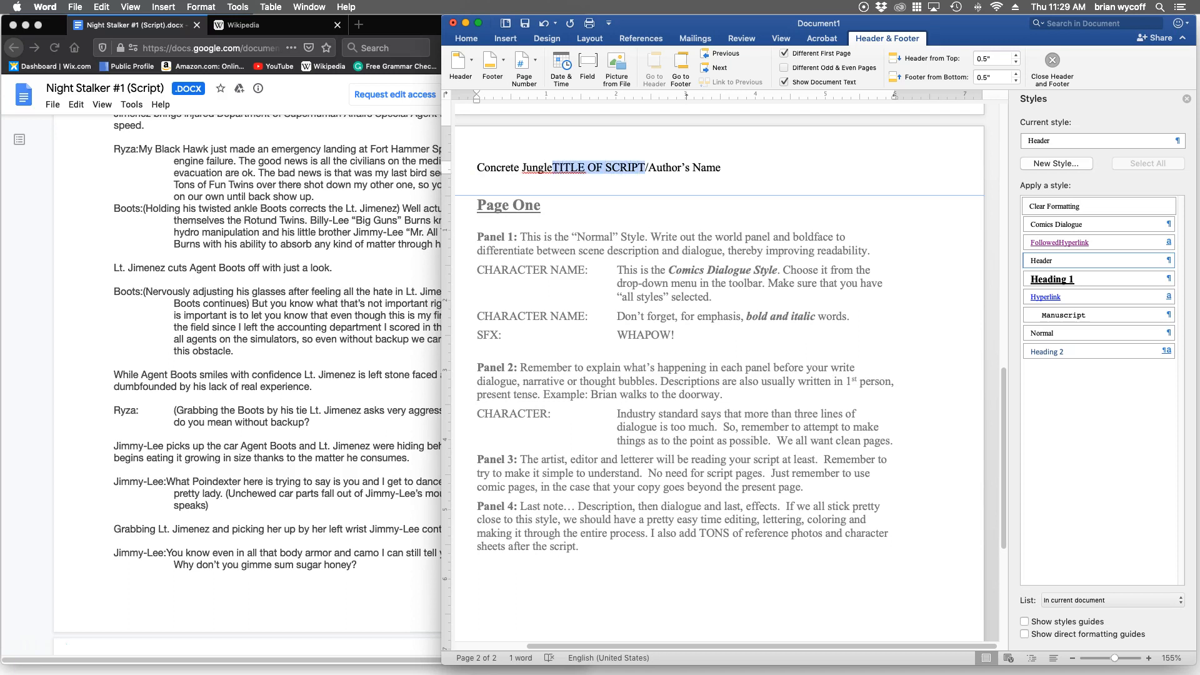
Replace "Author's Name" in the header with a slash and the author's full name, and return to the body text.
text(/Brian J. Lambert)
key(shift+Right)
key(shift+Right)
key(shift+Right)
key(shift+Right)
key(shift+Right)
key(shift+Right)
key(shift+Right)
key(shift+Right)
key(shift+Right)
key(shift+Right)
key(shift+Right)
key(shift+Right)
key(shift+Right)
key(BackSpace)
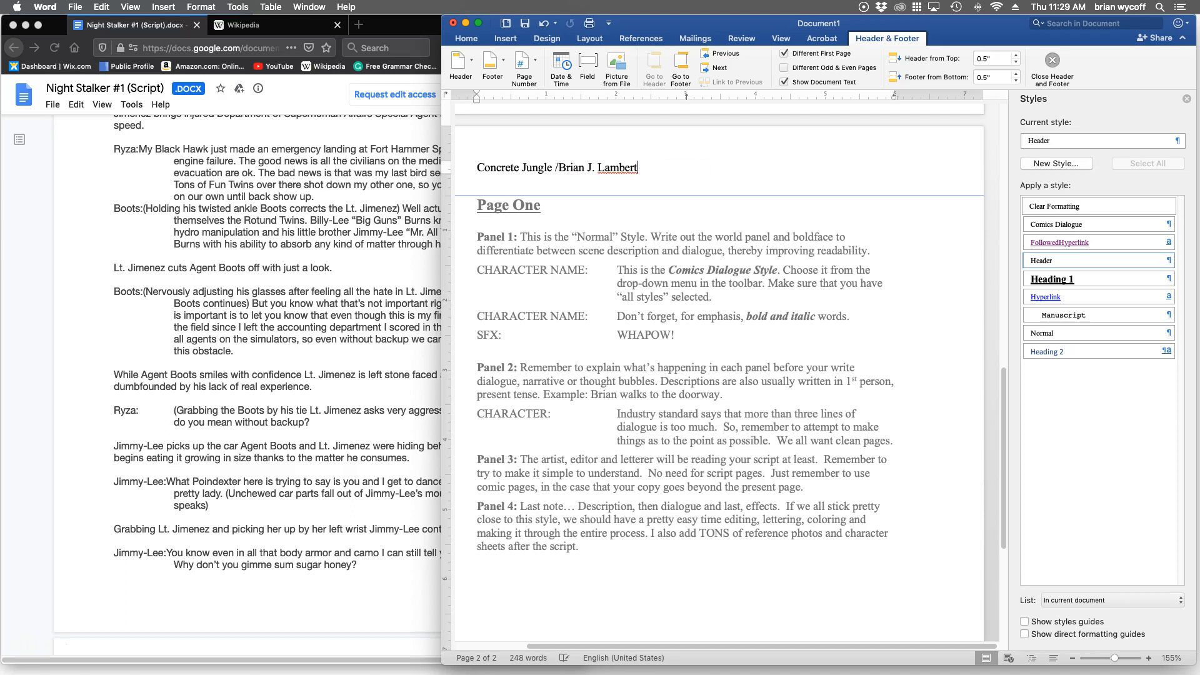
double_click(594, 251)
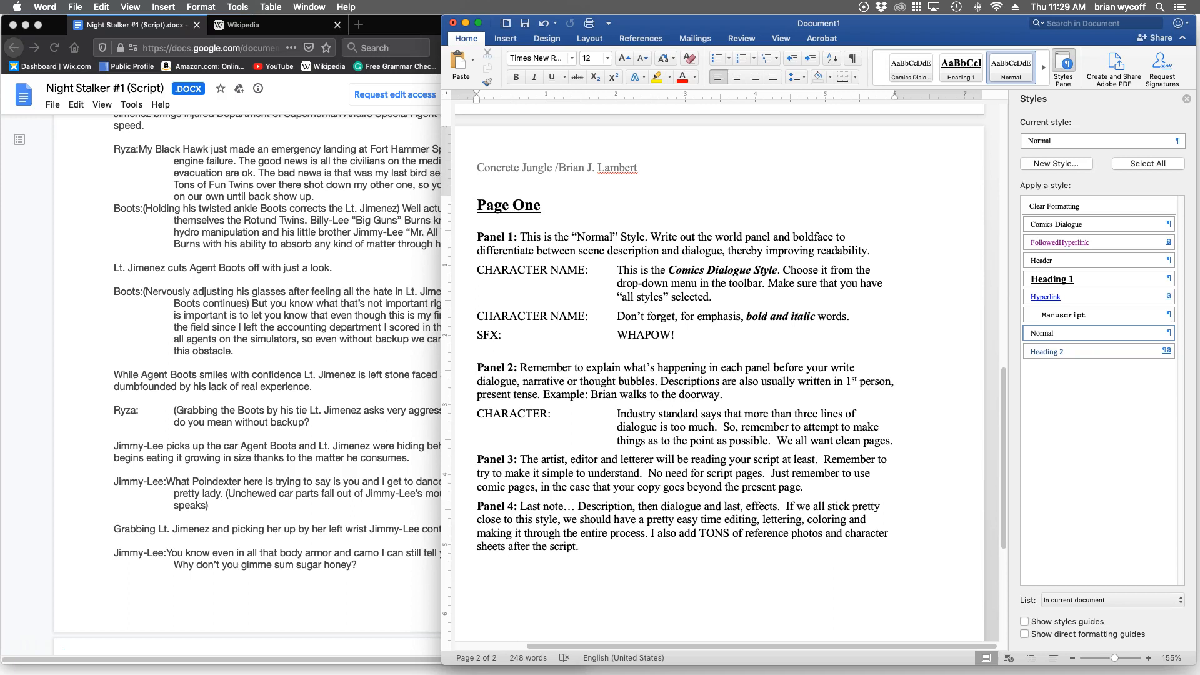
Review the opening Streets of Metro City scene description in the Night Stalker #1 script and return to the Word template.
click(277, 384)
scroll(277, 384, up, 3)
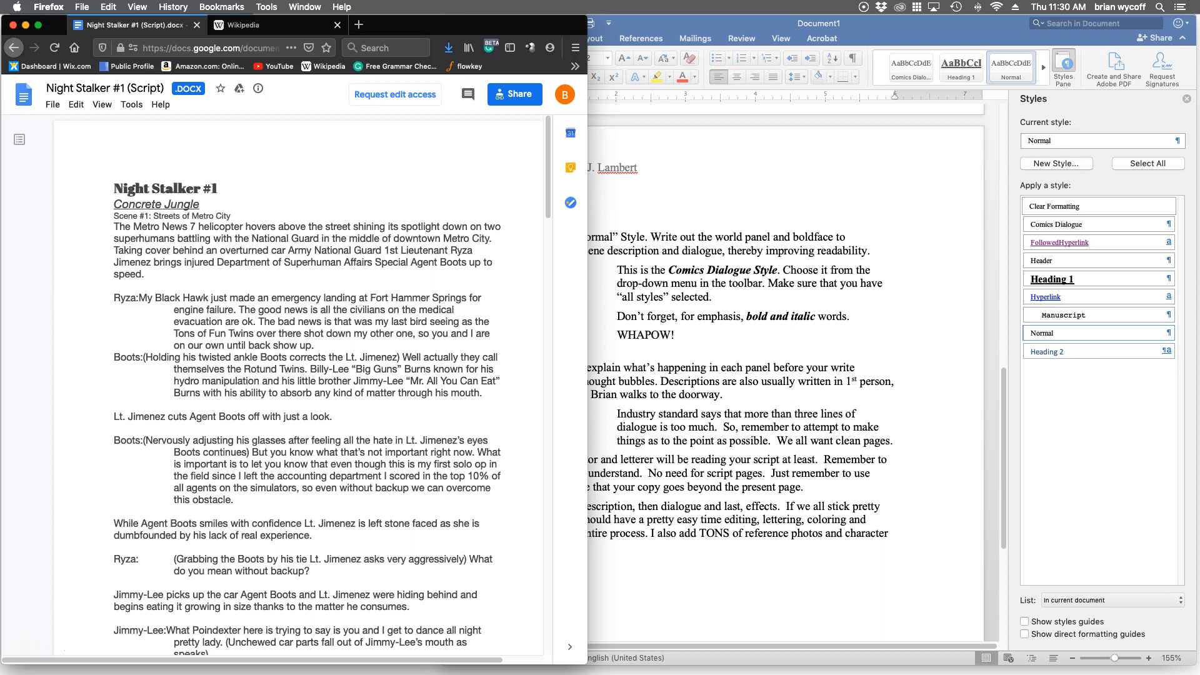
drag(147, 275, 114, 227)
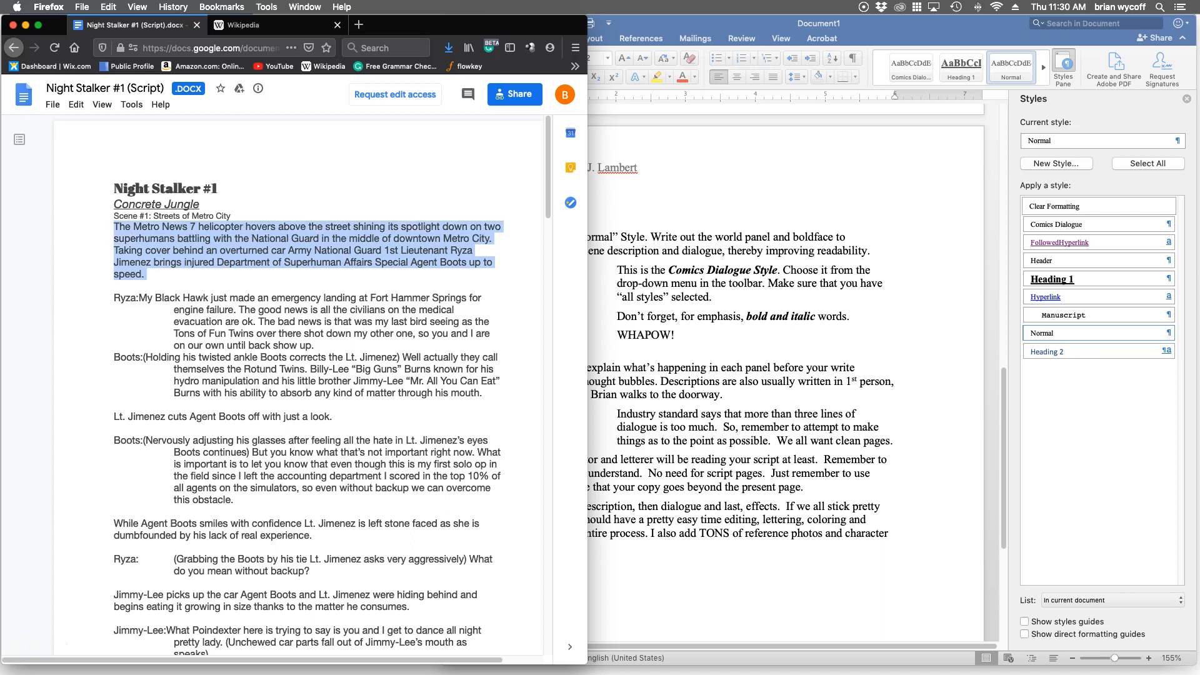
click(595, 250)
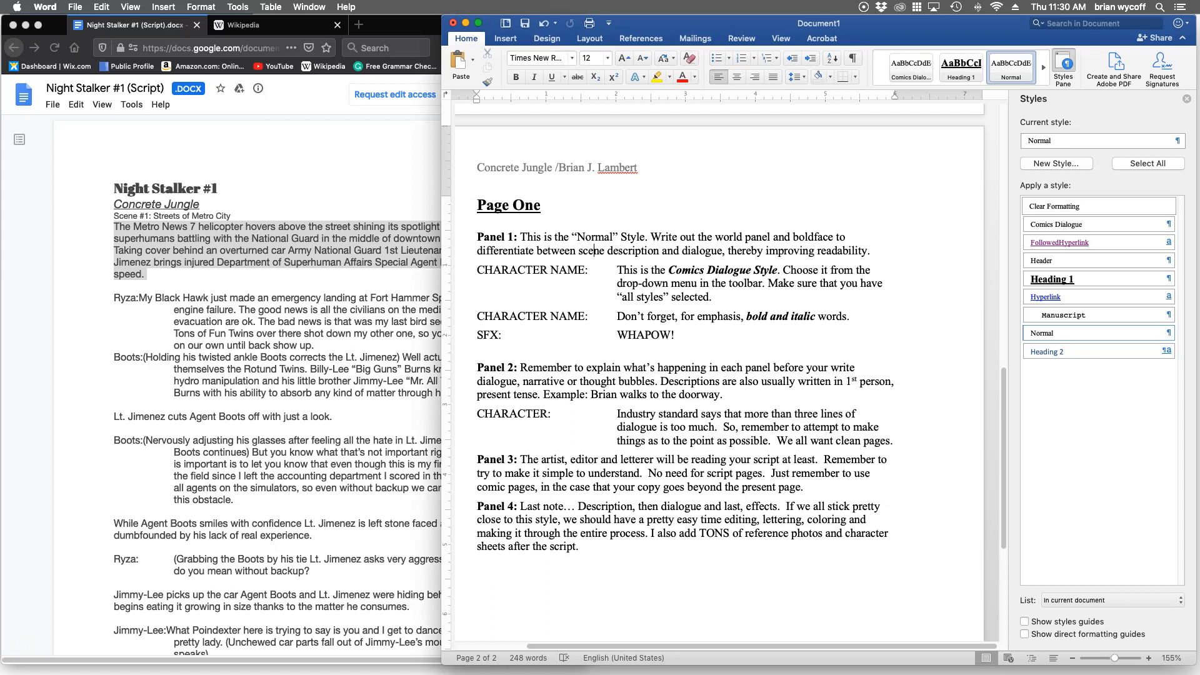
click(325, 287)
click(326, 286)
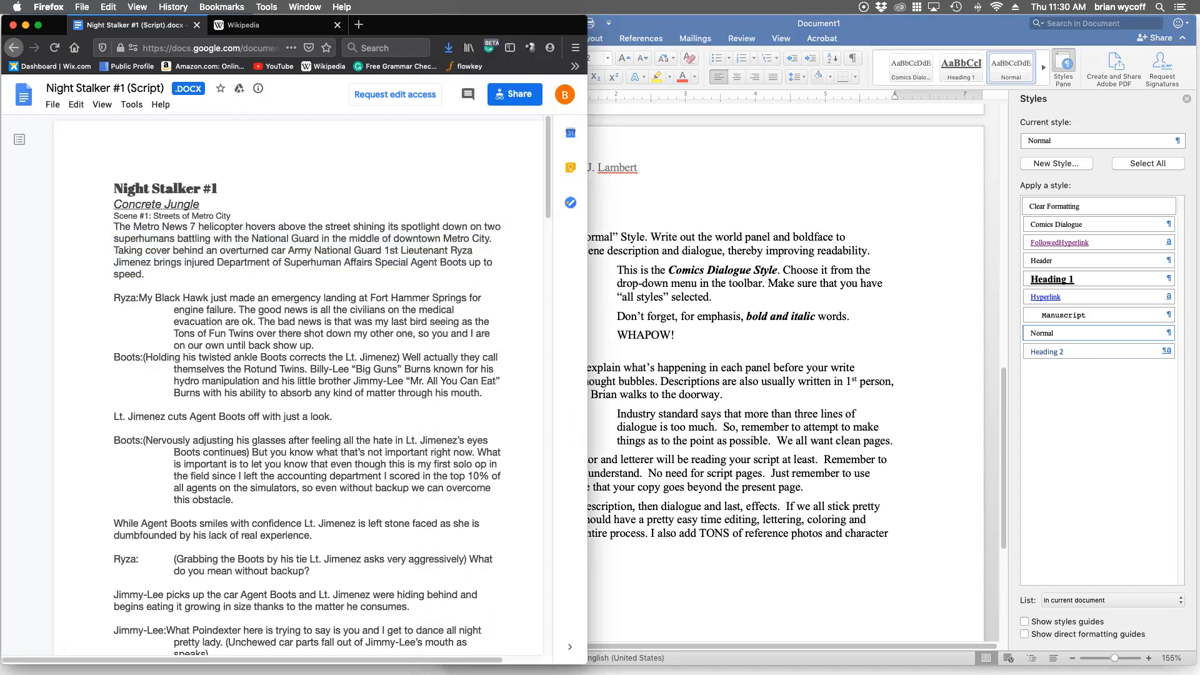
drag(354, 227, 386, 227)
key(super+Tab)
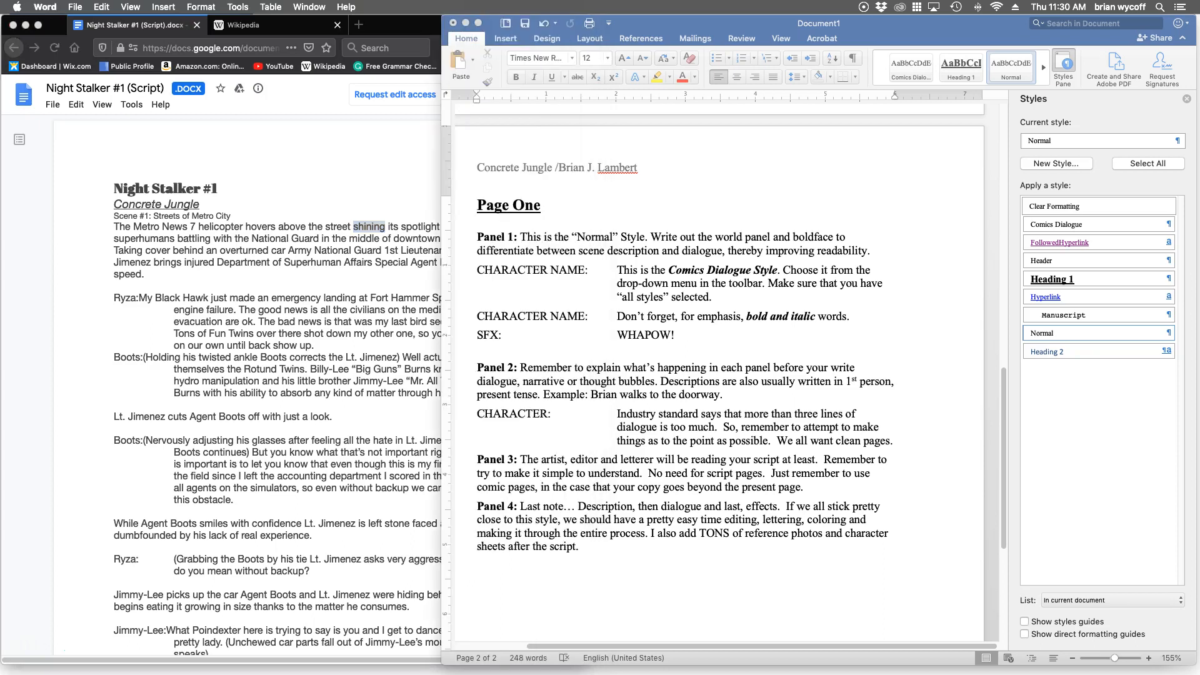
Delete the Page One heading and all placeholder panel and dialogue text from the template's second page.
click(529, 251)
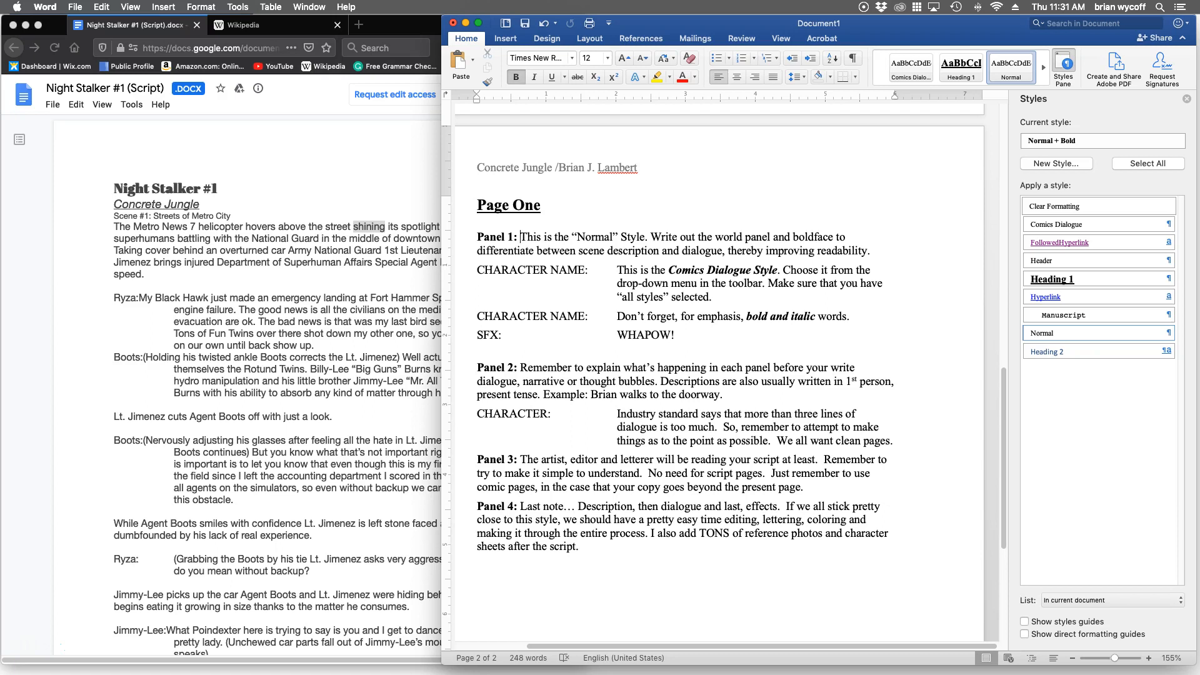
key(super+z)
key(shift+Down)
key(shift+Down)
key(shift+Down)
key(shift+Down)
key(shift+Down)
key(shift+Down)
key(shift+Down)
key(shift+Down)
key(shift+Down)
key(shift+Down)
key(shift+Down)
key(shift+Down)
key(shift+Down)
key(shift+Down)
key(shift+Down)
key(shift+Down)
key(shift+Down)
key(shift+Down)
key(shift+Down)
key(shift+Down)
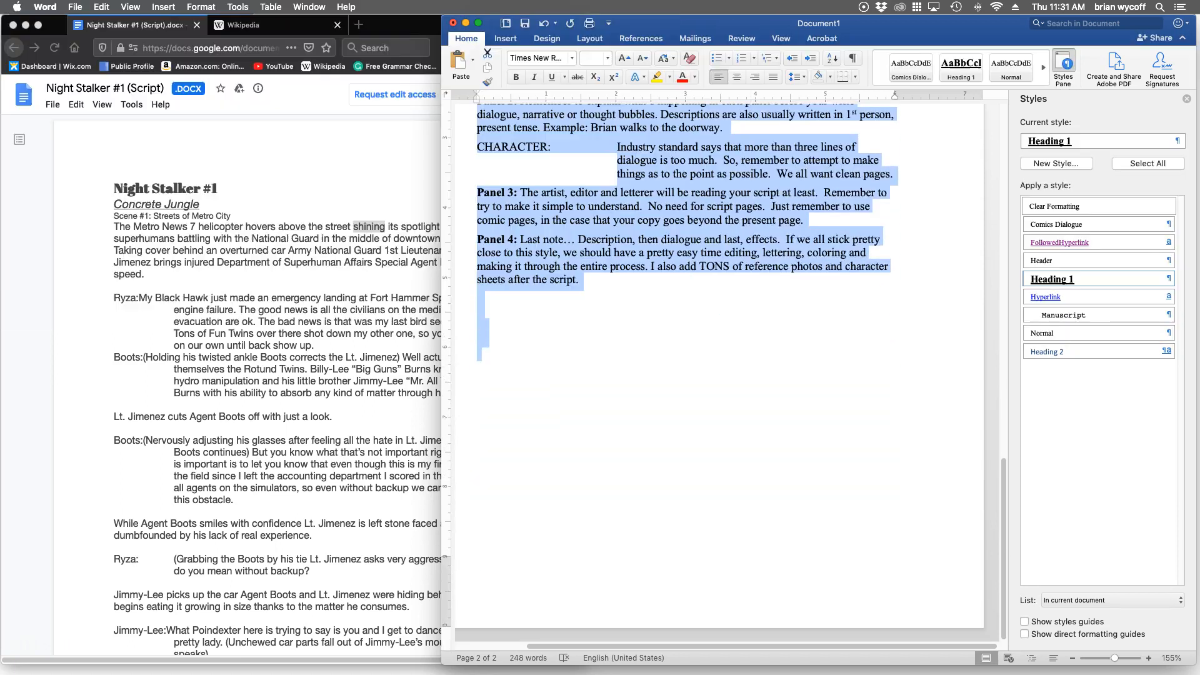
key(BackSpace)
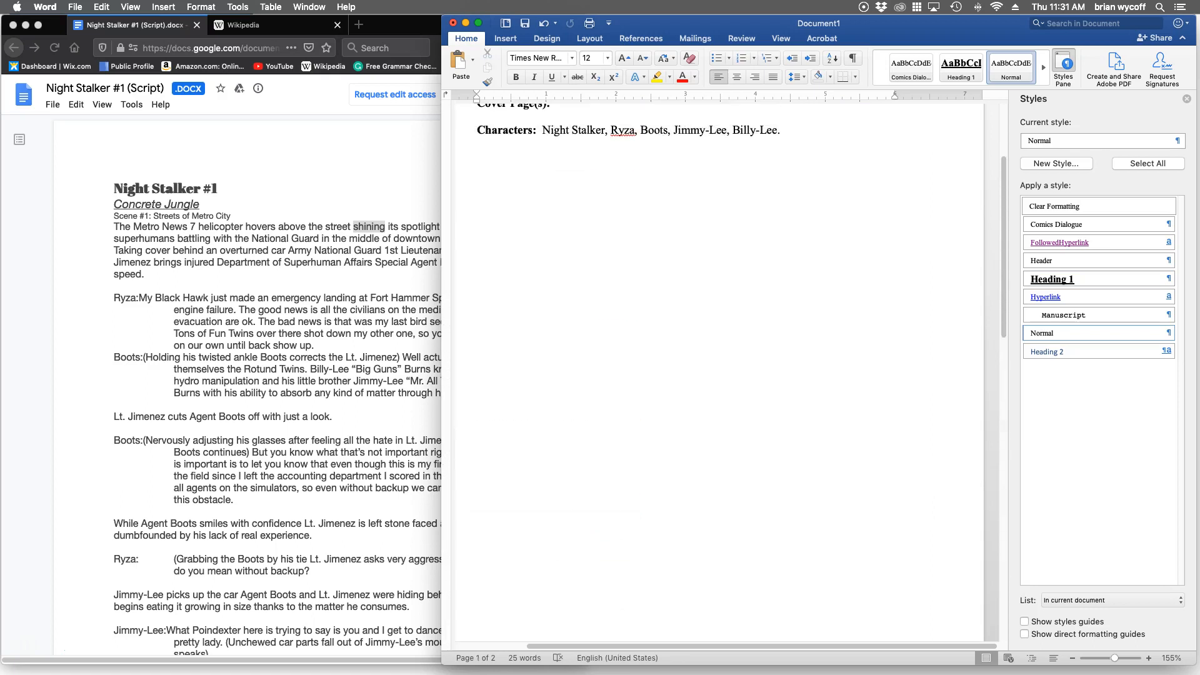
Add "Page One" in the Heading 1 style at the start of the second page and begin a new paragraph below.
click(962, 68)
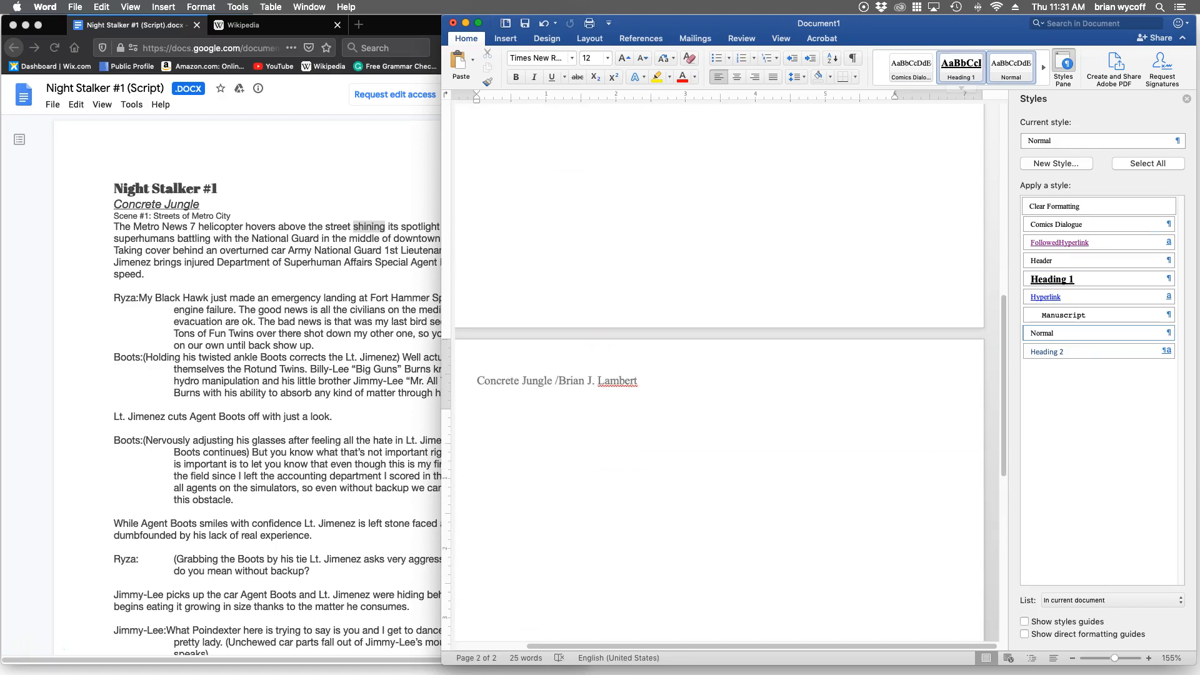
text(PP)
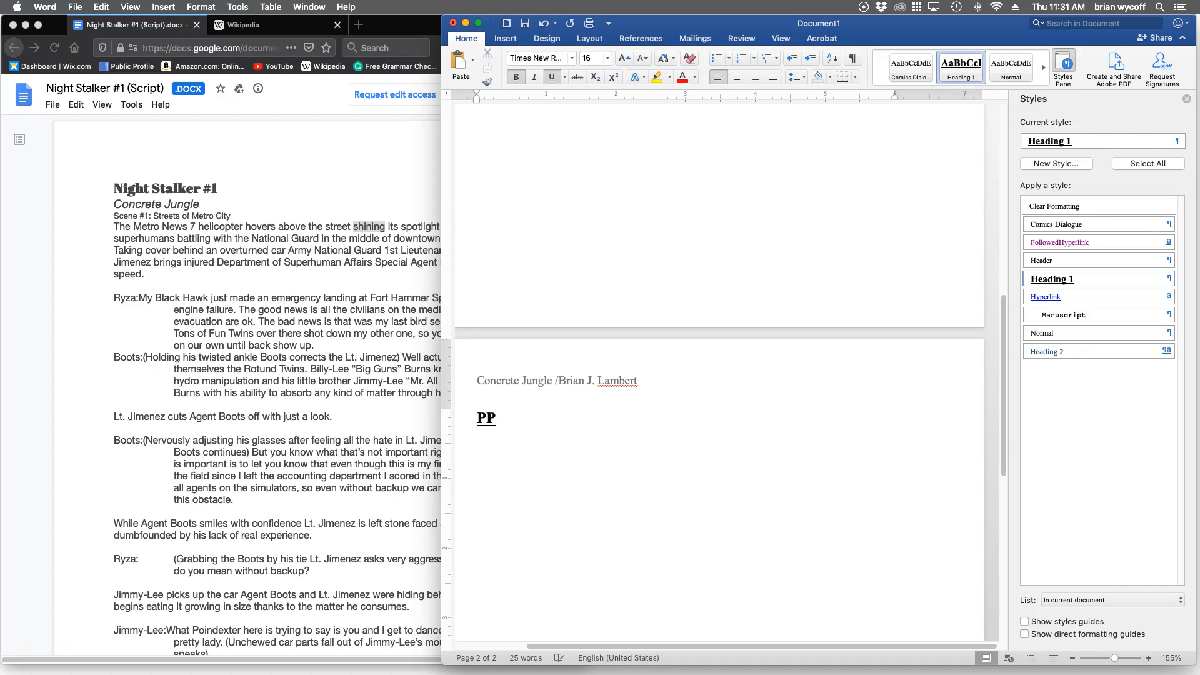
key(BackSpace)
text(age One)
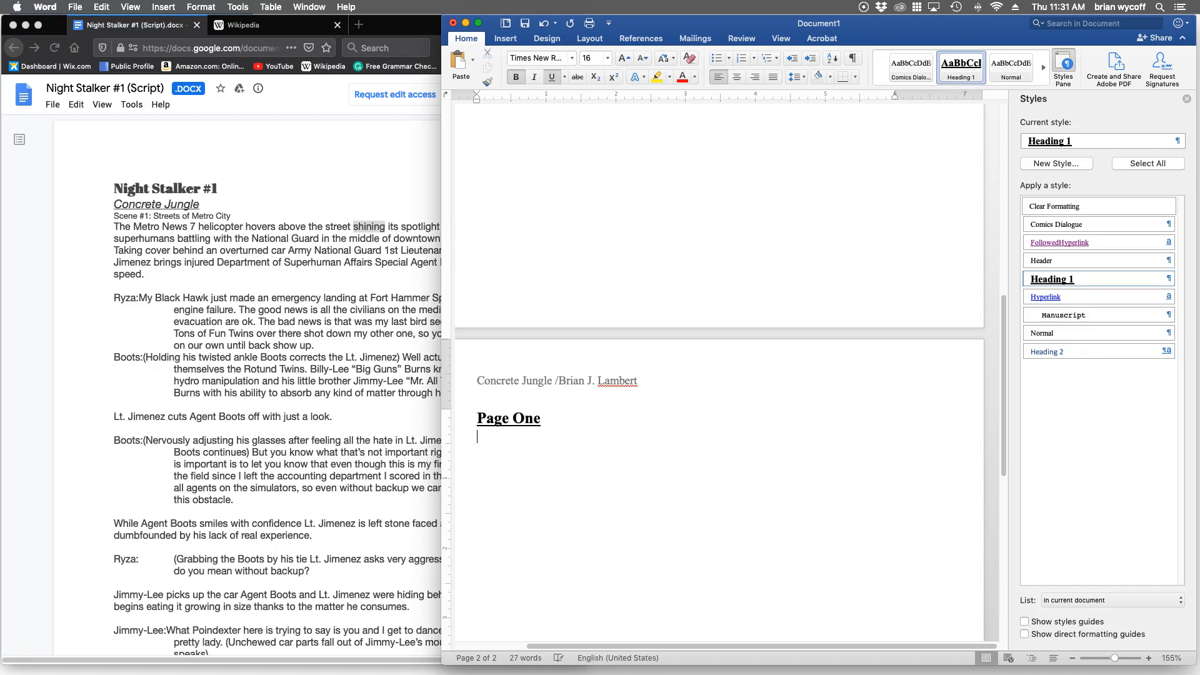
key(Return)
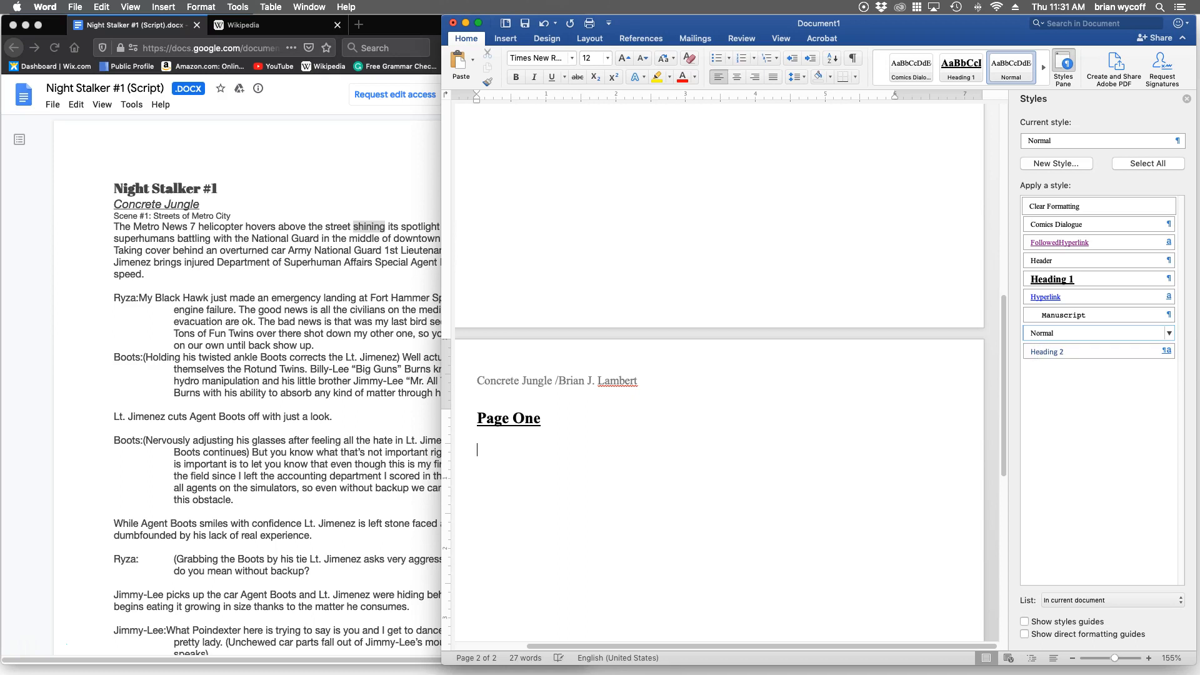
Start the first panel description under the heading with "Panel 1: Worm's eye view." in the Normal style.
text(Panel)
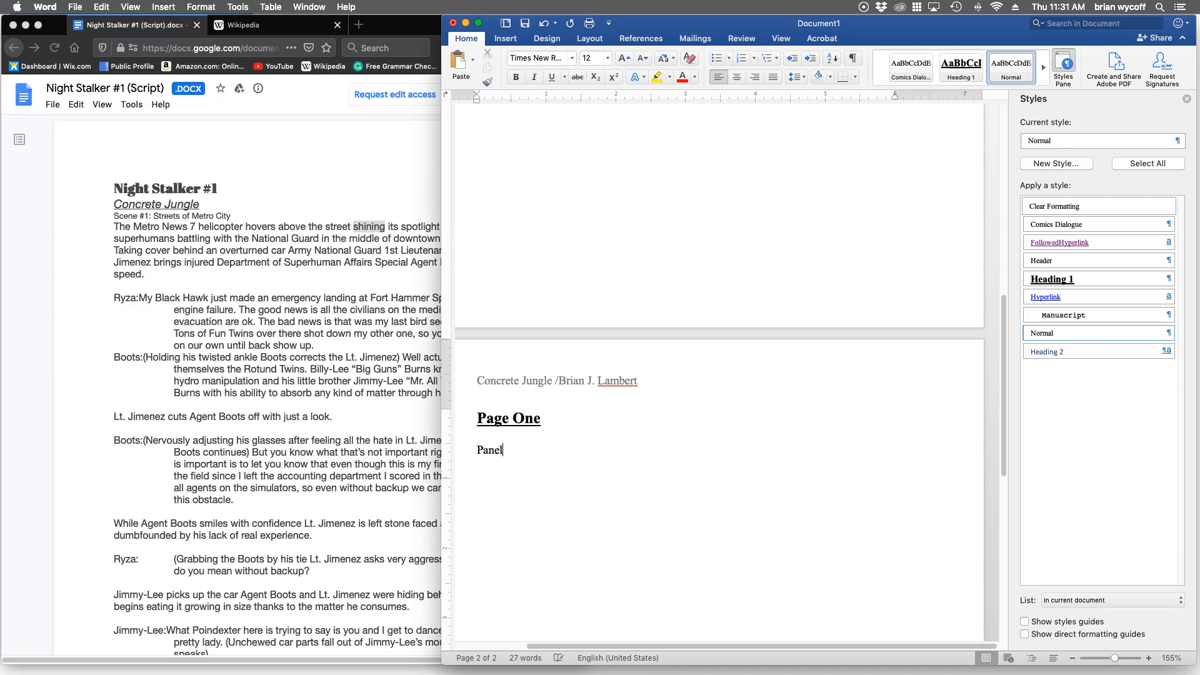
text( 1:)
text(Worm's eye view.)
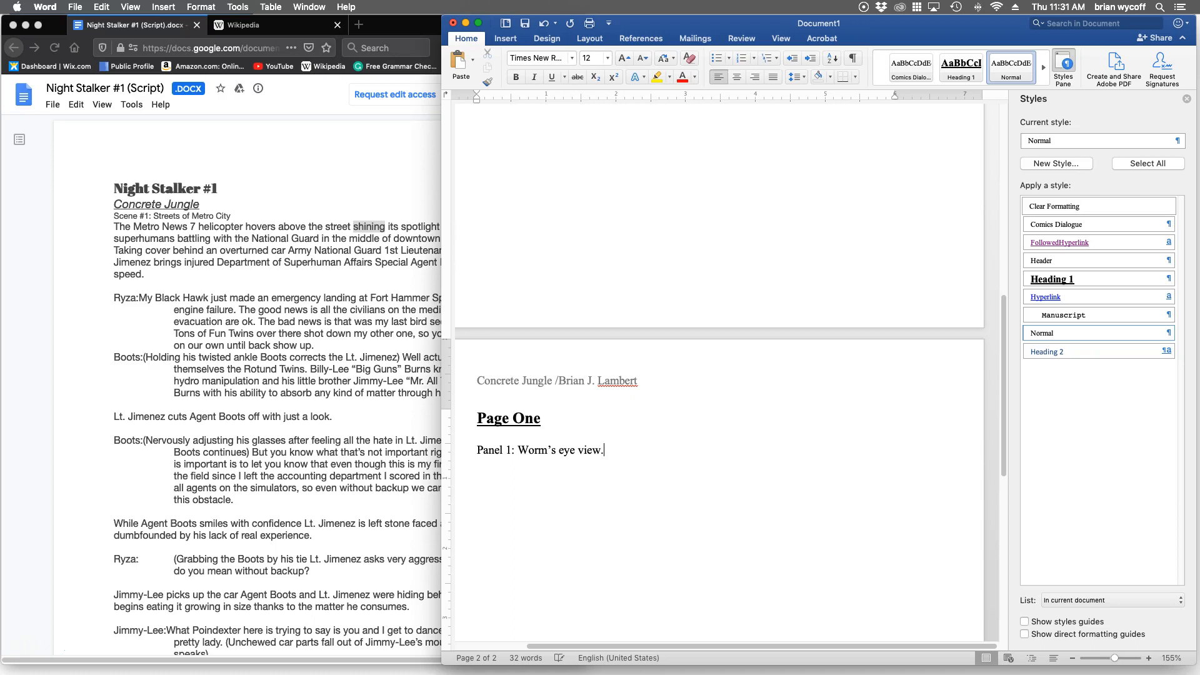
text(  The M)
text(d)
Continue the Panel 1 description with "The Metro News 7 helicopter shines it's light down on".
key(BackSpace)
text(m)
key(BackSpace)
text(etro News 7 helicopter)
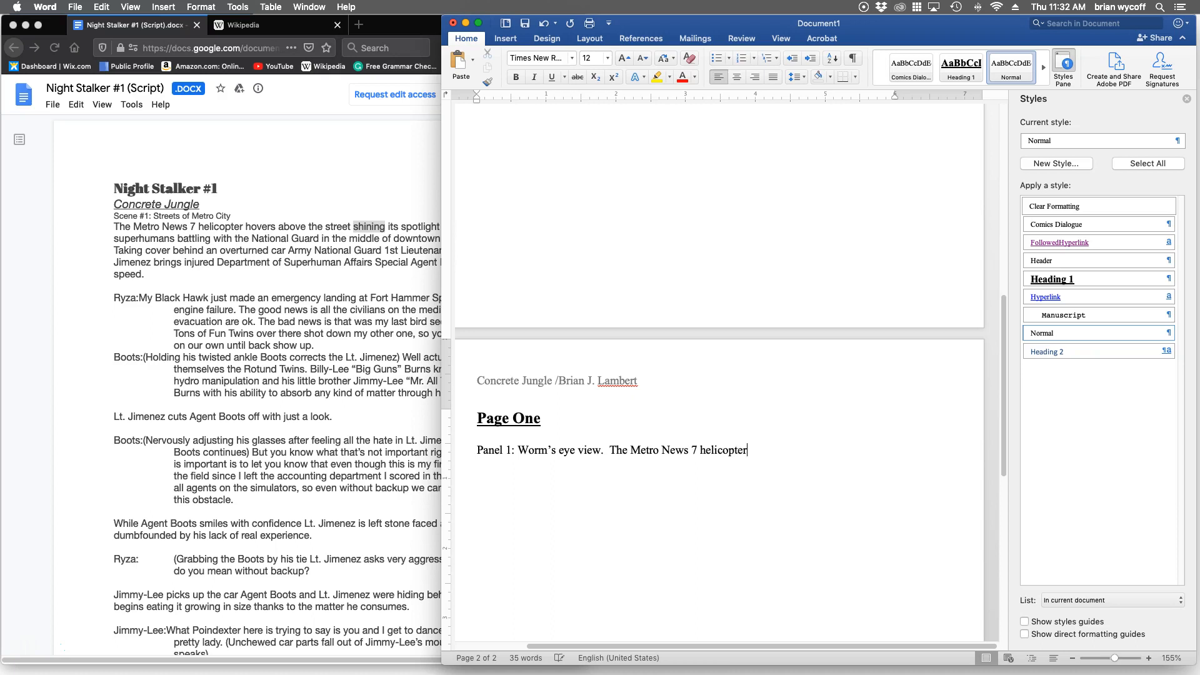
text( shines it 's light down on )
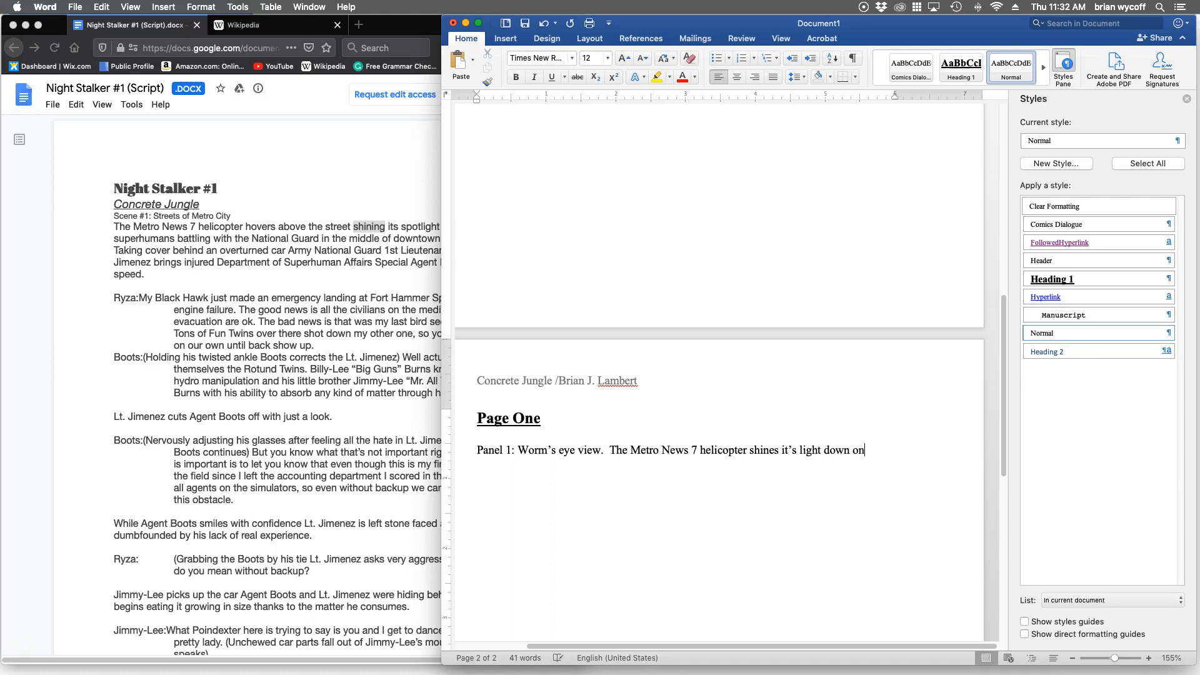
text(two super-huma)
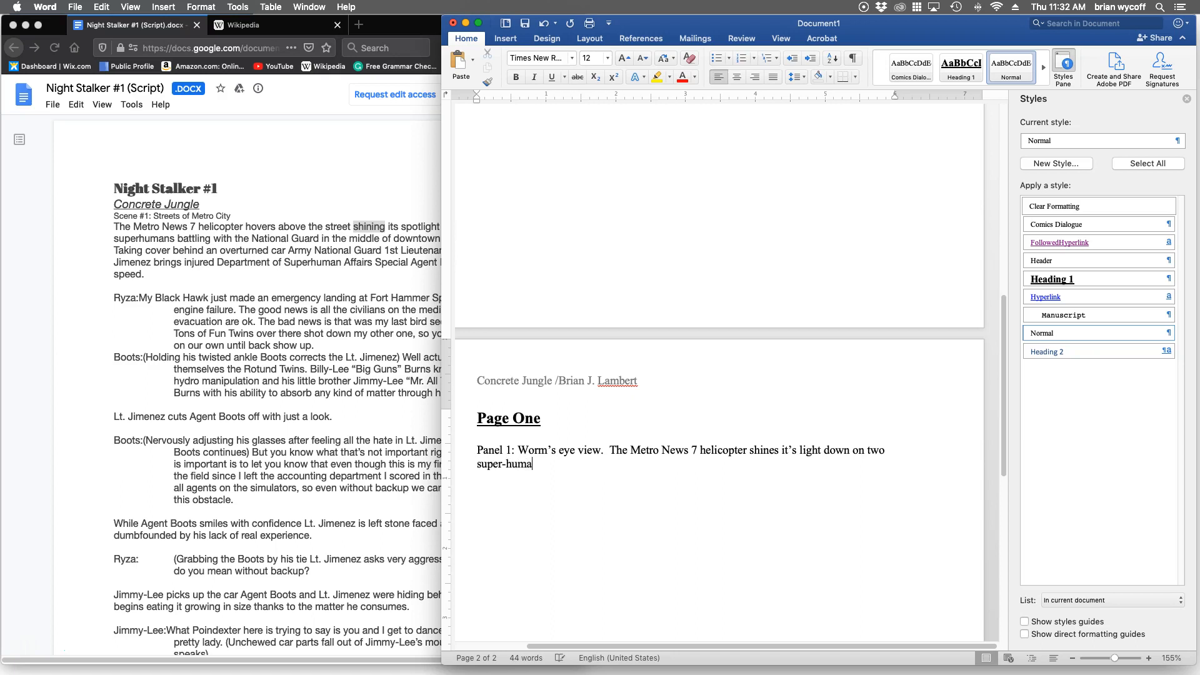
text(n (Billy-Lee and J)
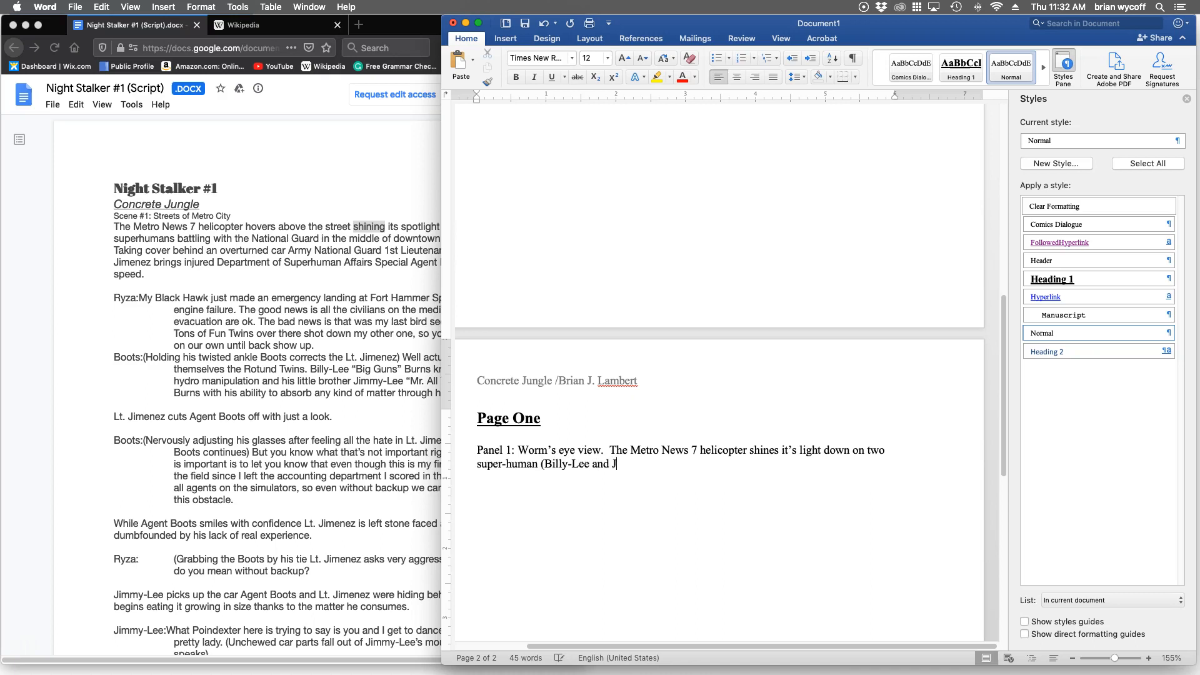
text(immy-Lee) battling the National)
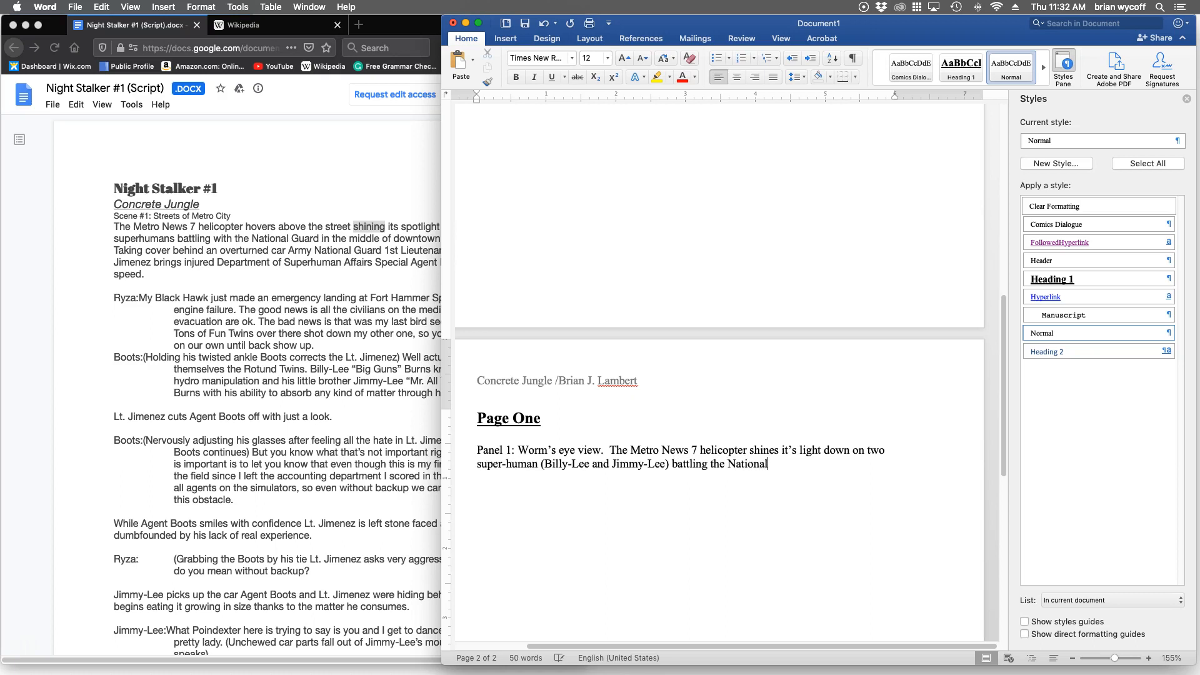
text( Guard on the s)
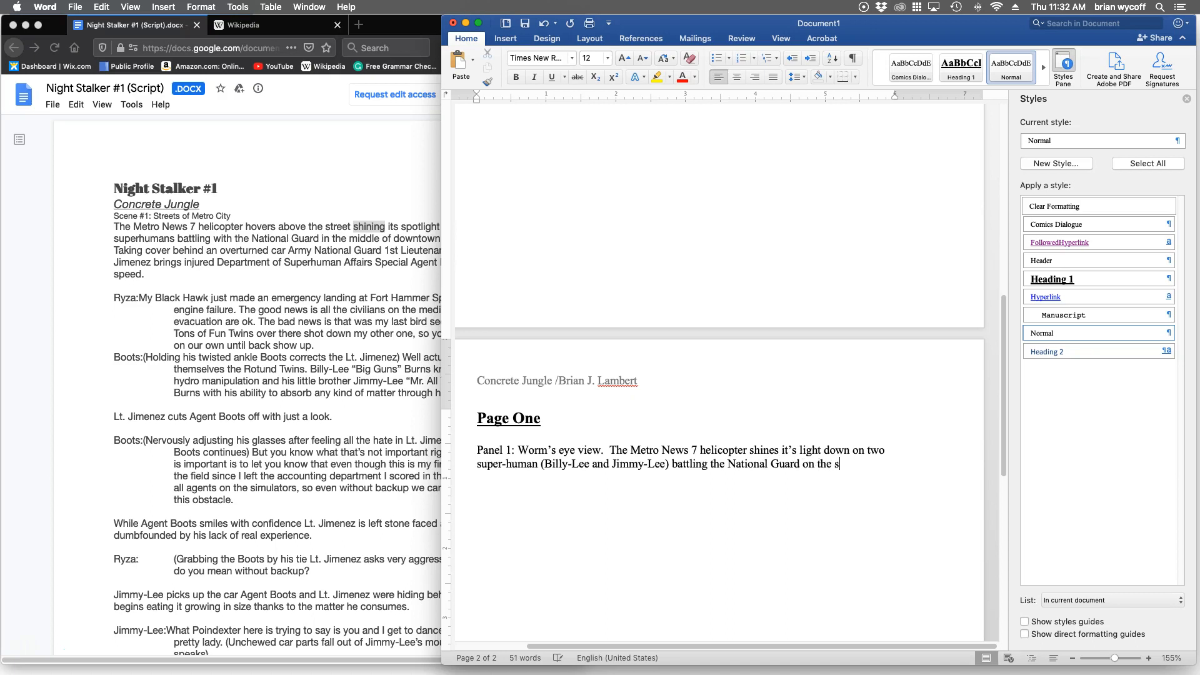
text(treets of Metro Cuty.)
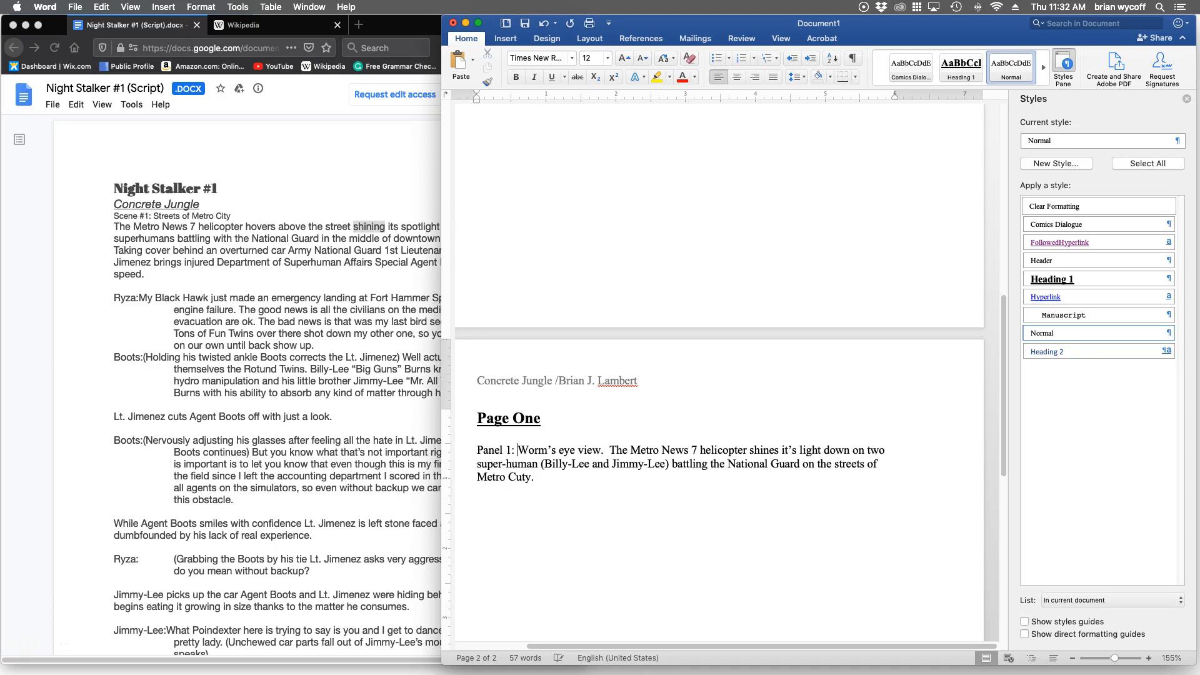
Insert "Largest panel of the page." before "Worm's eye view" and correct the place name's spelling to "Metro City".
text(Largest panel)
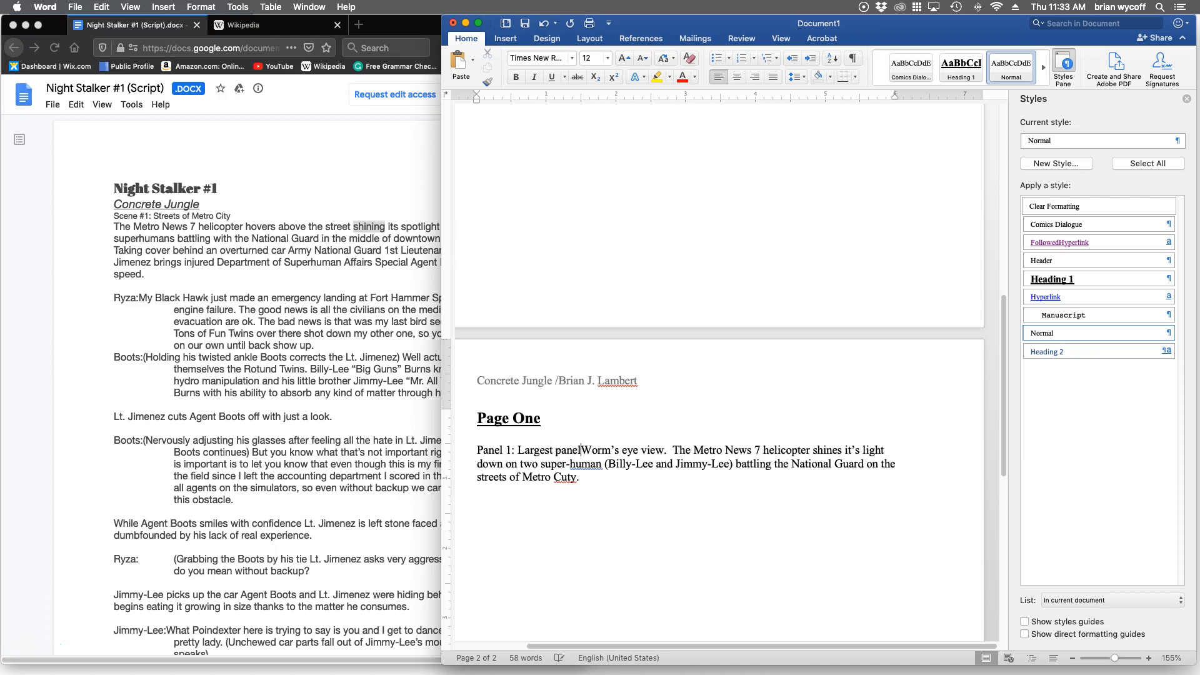
text( of the page.)
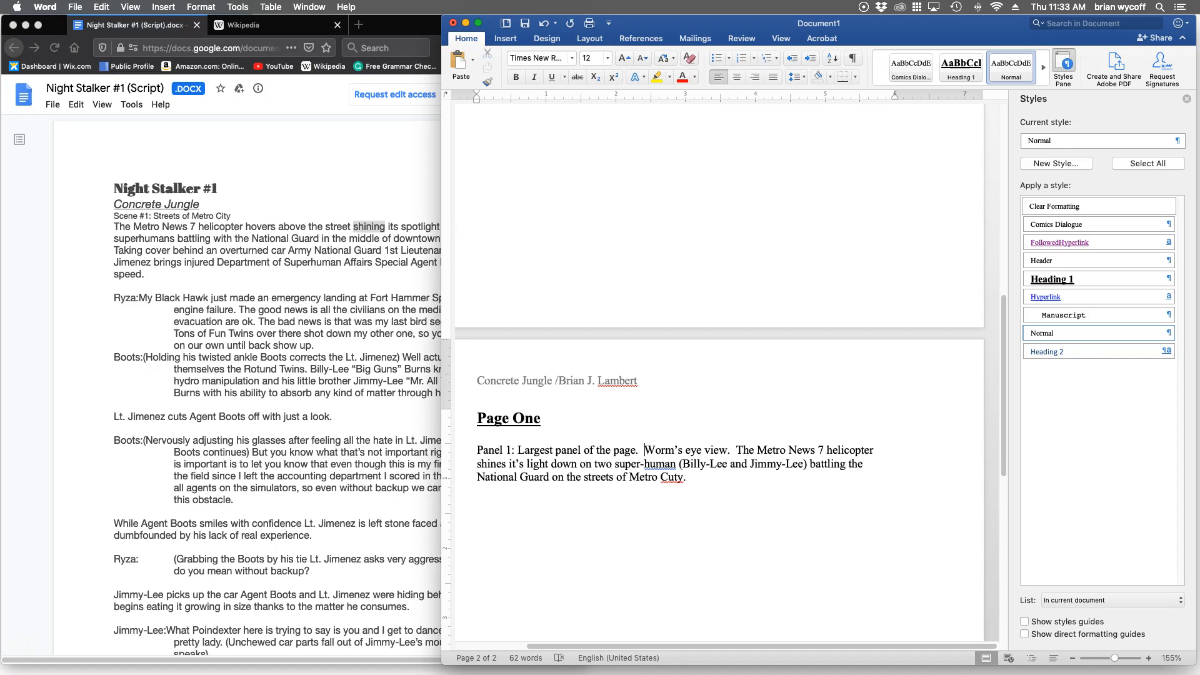
key(BackSpace)
text(i)
text(Panel)
key(BackSpace)
key(BackSpace)
key(BackSpace)
key(BackSpace)
key(BackSpace)
Apply the Comics Dialogue style to the line below the Panel 1 description and enter "NO COPY".
click(1095, 225)
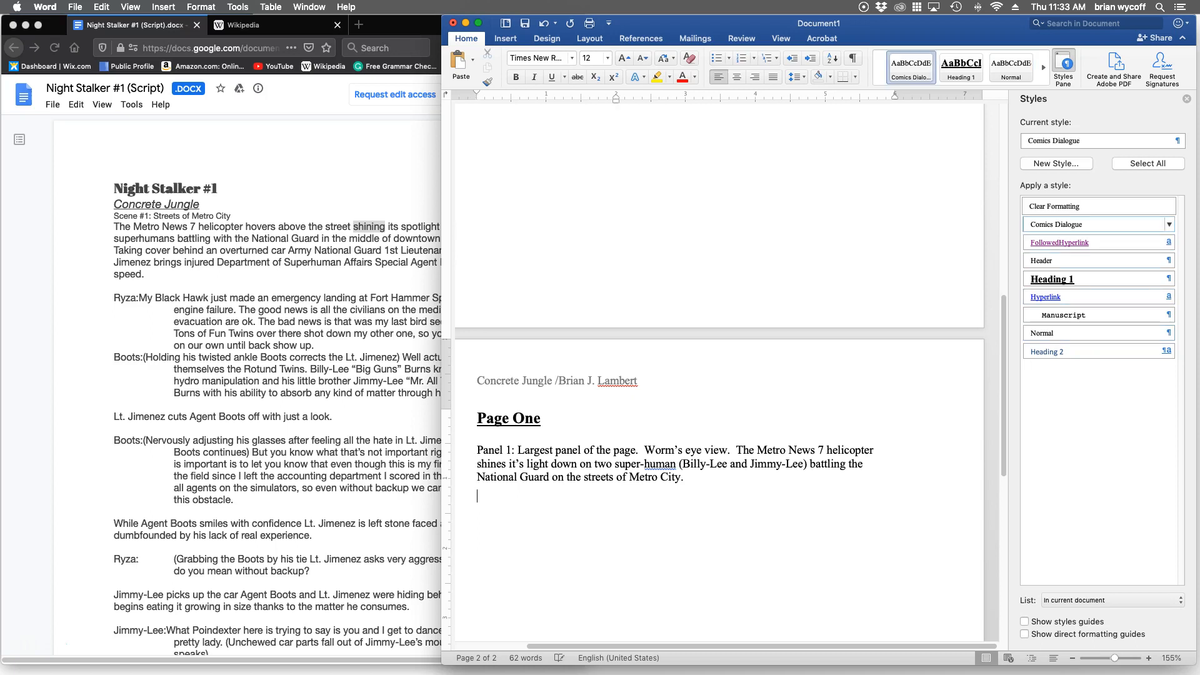
text(NO COP)
text(Y )
text(Panel)
text( 2)
text(:)
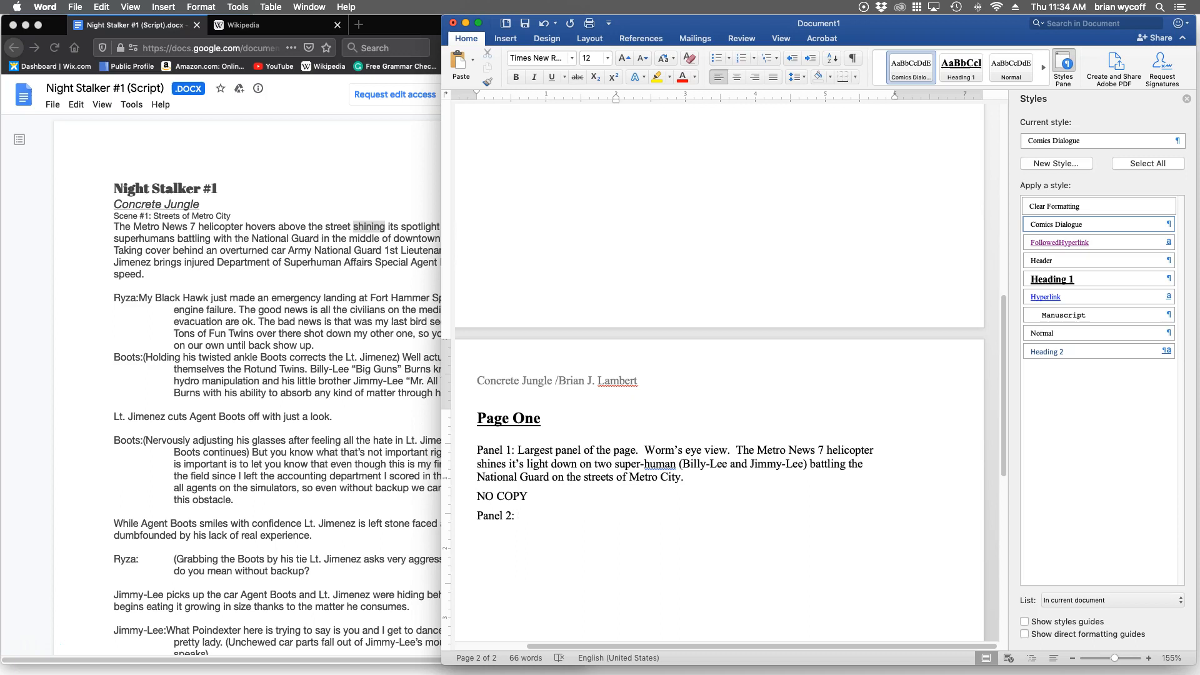
Start the second panel description below "NO COPY" with "Panel 2: Ryza drags Special Agent boots behind".
text(Ryza drags Special Agent boots behind )
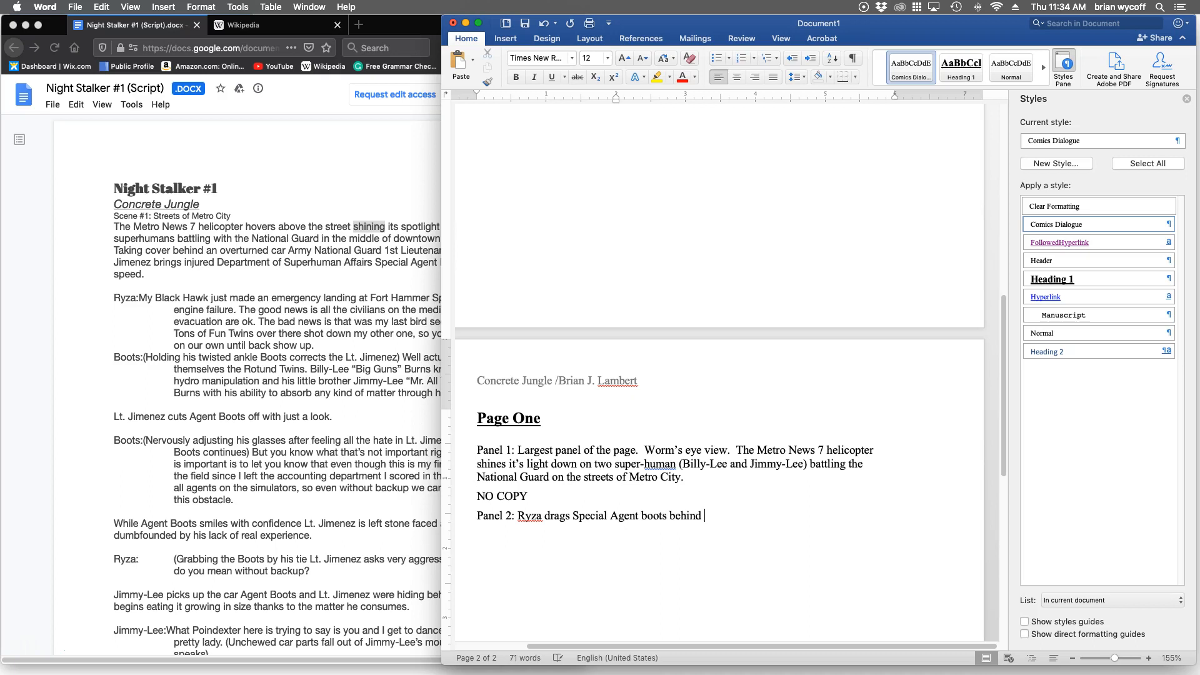
text(cover as the carnage continues.)
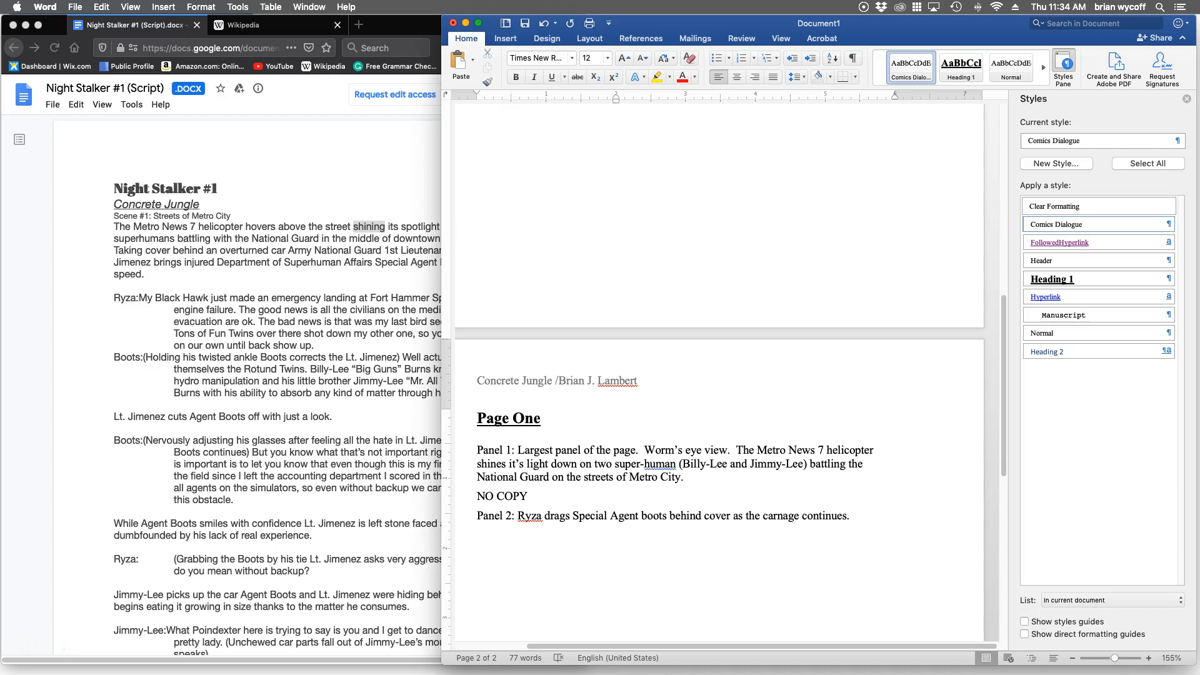
Begin a second Panel 2 sentence with "Chaos" and apply the Normal style to the Panel 2 paragraph.
scroll(719, 375, down, 2)
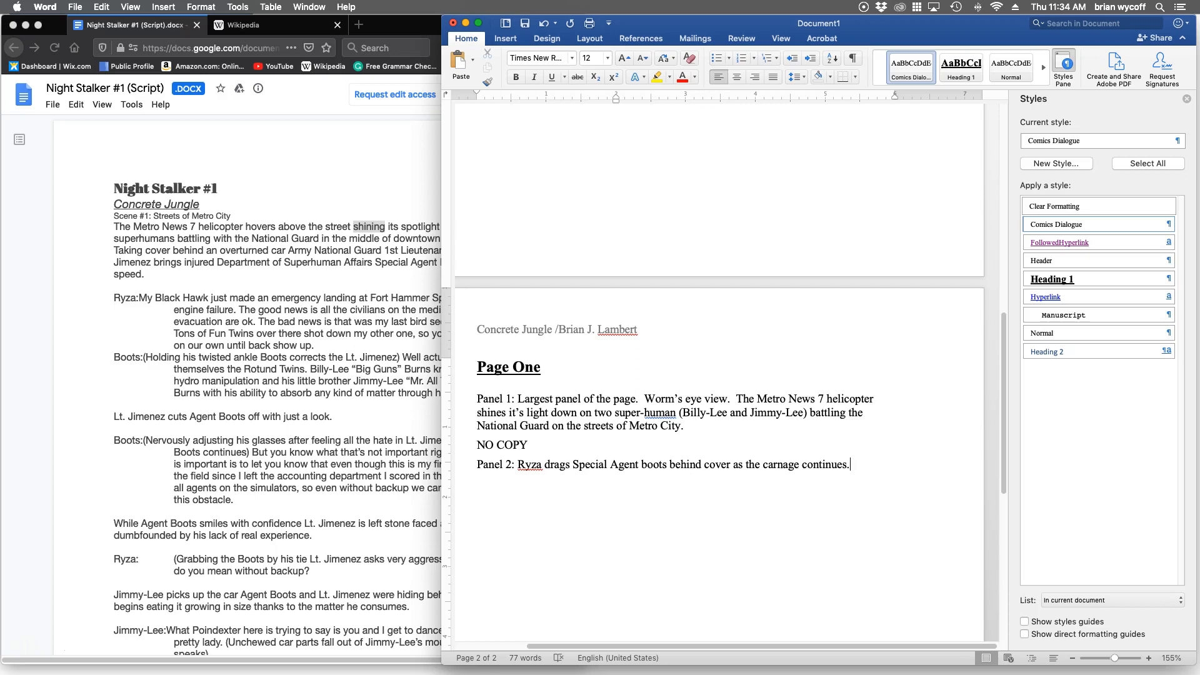
text(CHo)
key(BackSpace)
text(aos ensues aro)
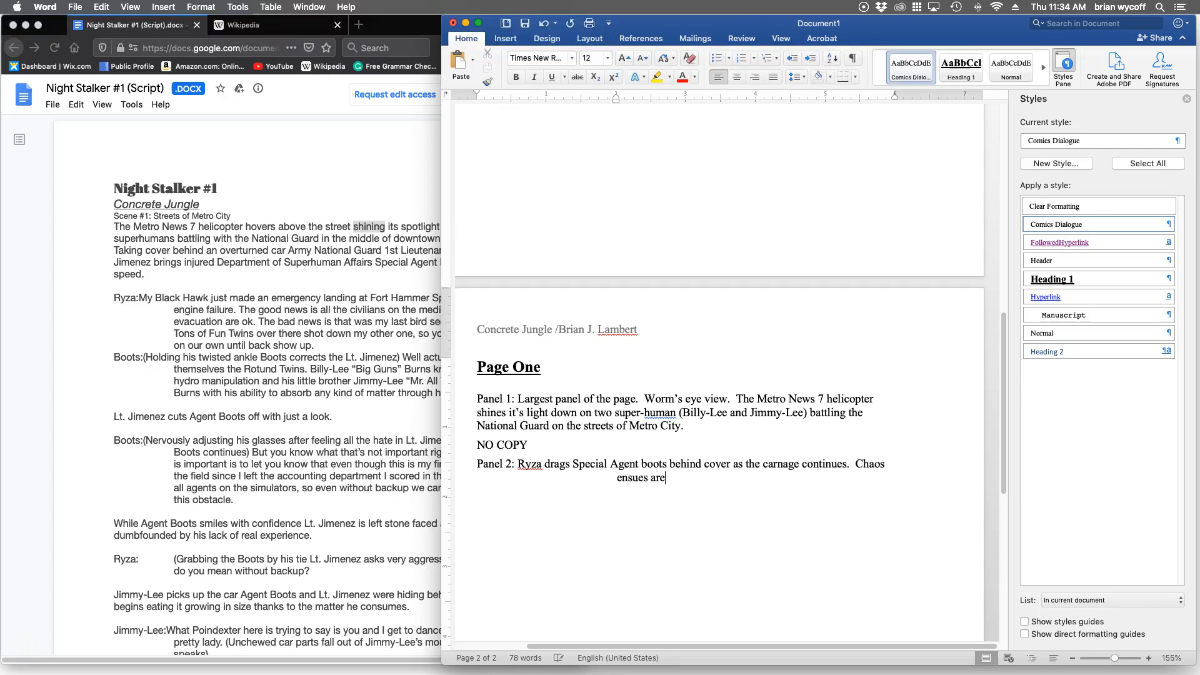
key(BackSpace)
key(BackSpace)
key(BackSpace)
key(BackSpace)
key(BackSpace)
key(BackSpace)
key(BackSpace)
key(BackSpace)
key(BackSpace)
key(BackSpace)
key(BackSpace)
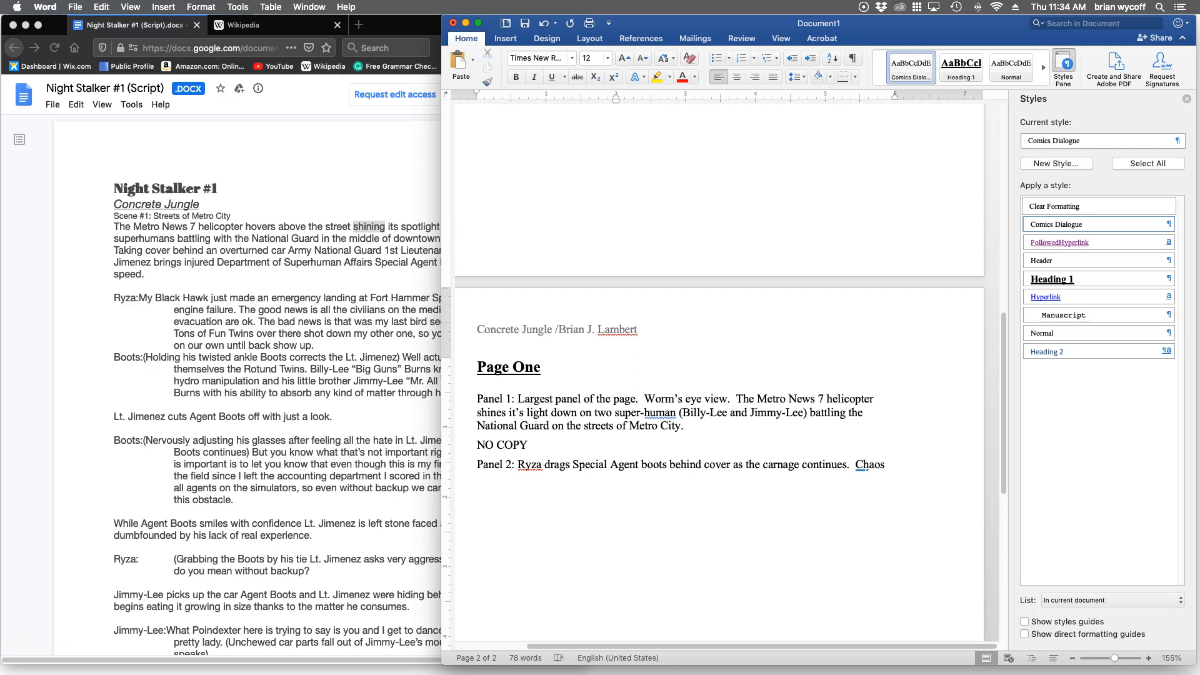
click(478, 464)
click(1094, 333)
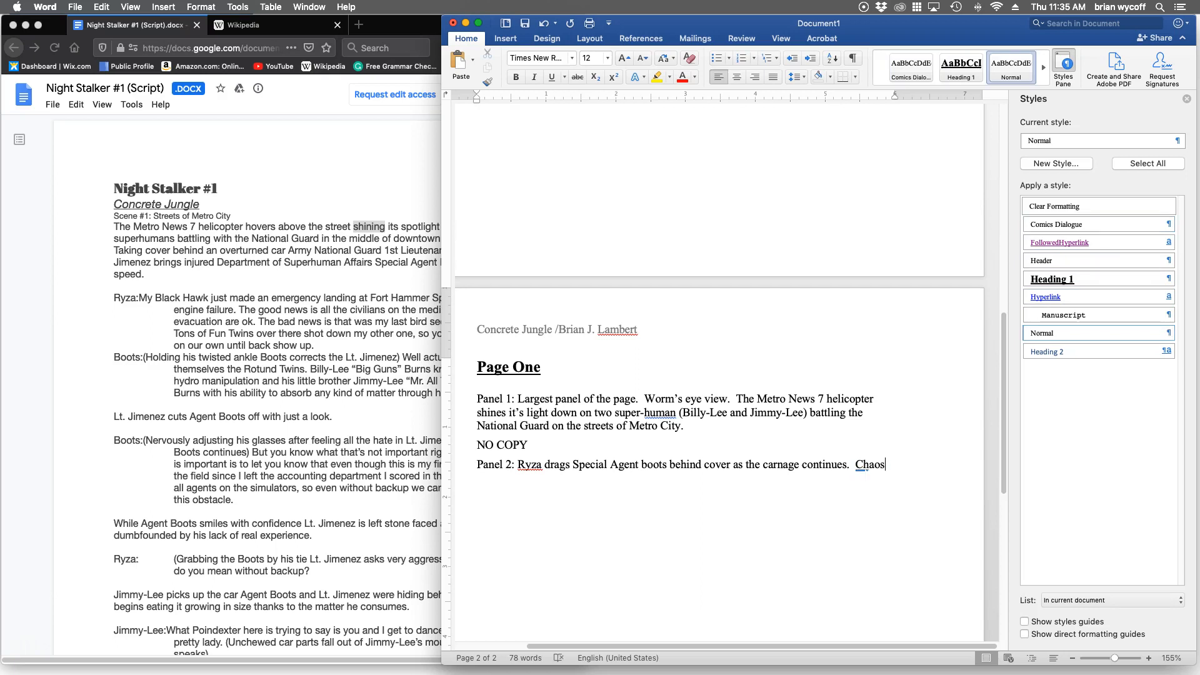
Finish the second Panel 2 sentence with "ensues around them as the National Guard and super-humans battle.".
text(ensues )
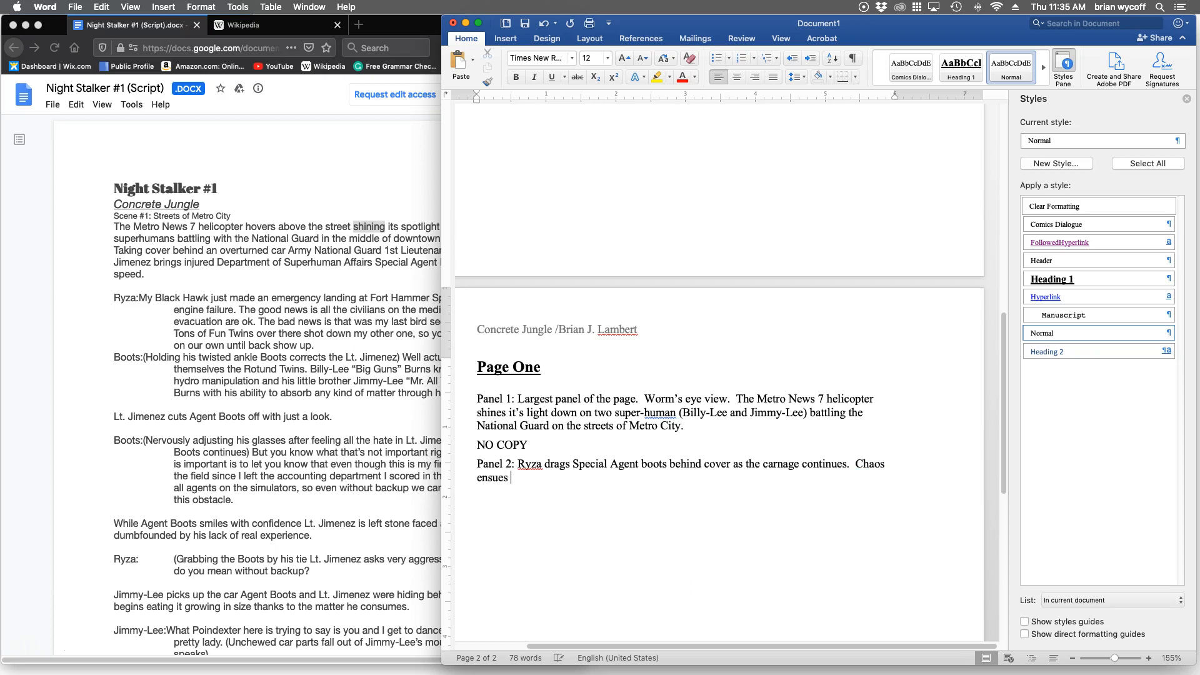
text(around them )
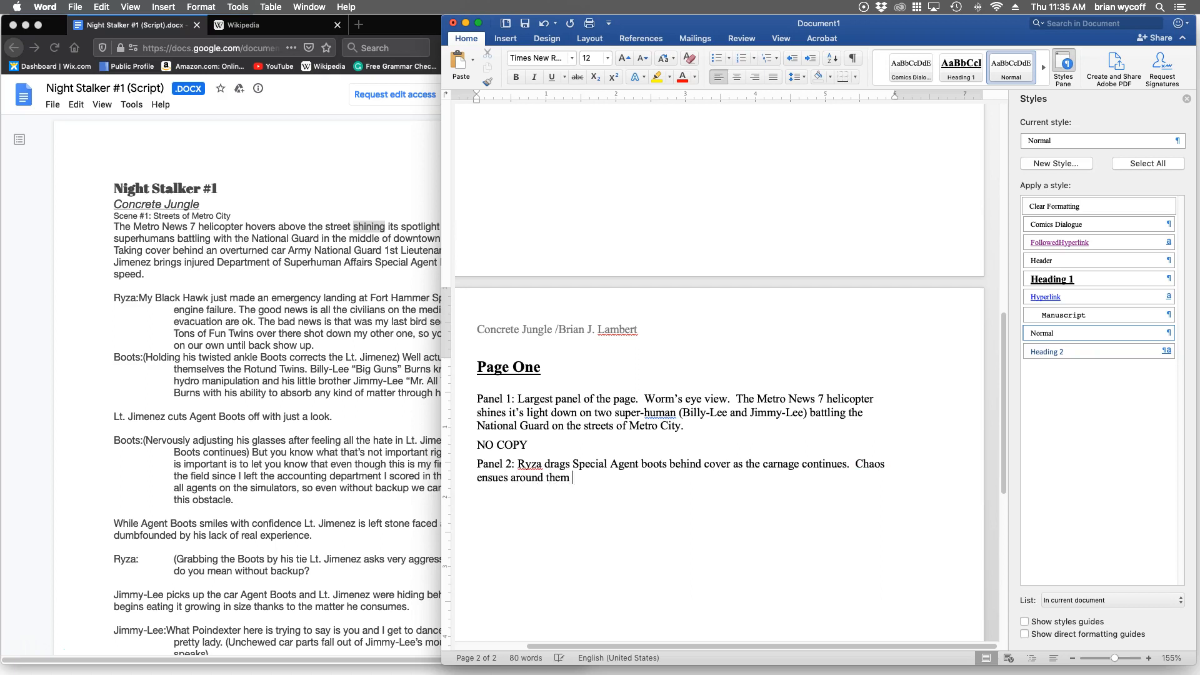
text(as the National Guard and super)
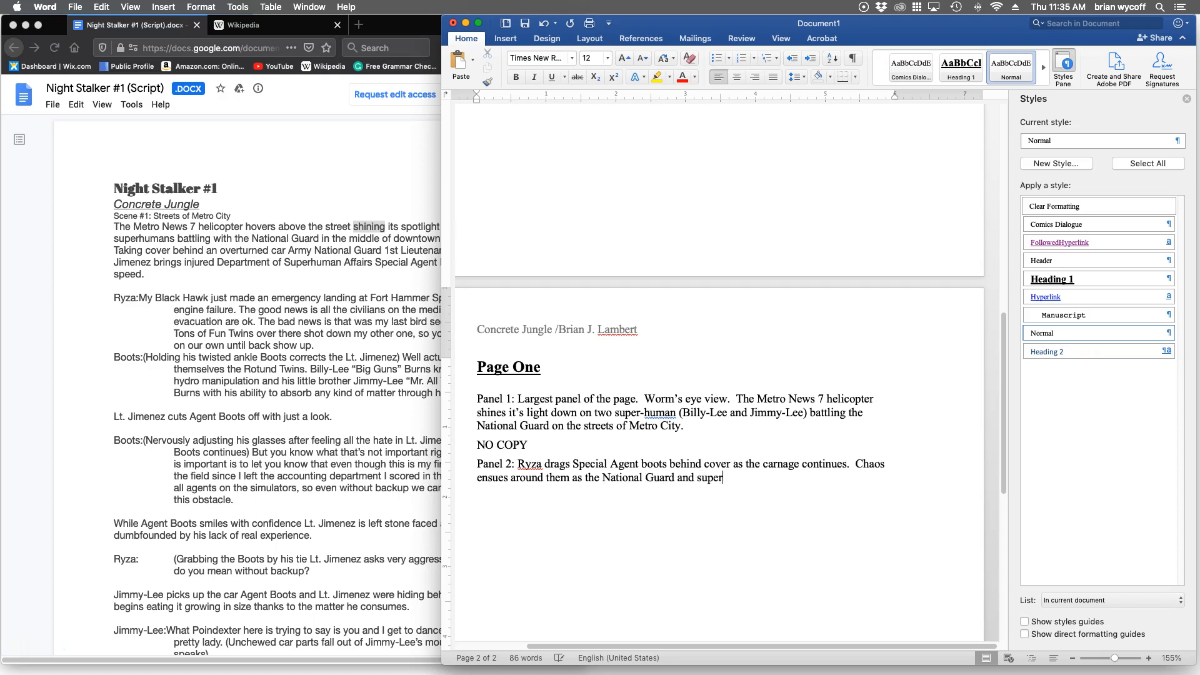
text(-humans battle.)
Apply the Comics Dialogue style to the line below the Panel 2 description and enter "NO COPY".
click(911, 68)
text(NO COPY)
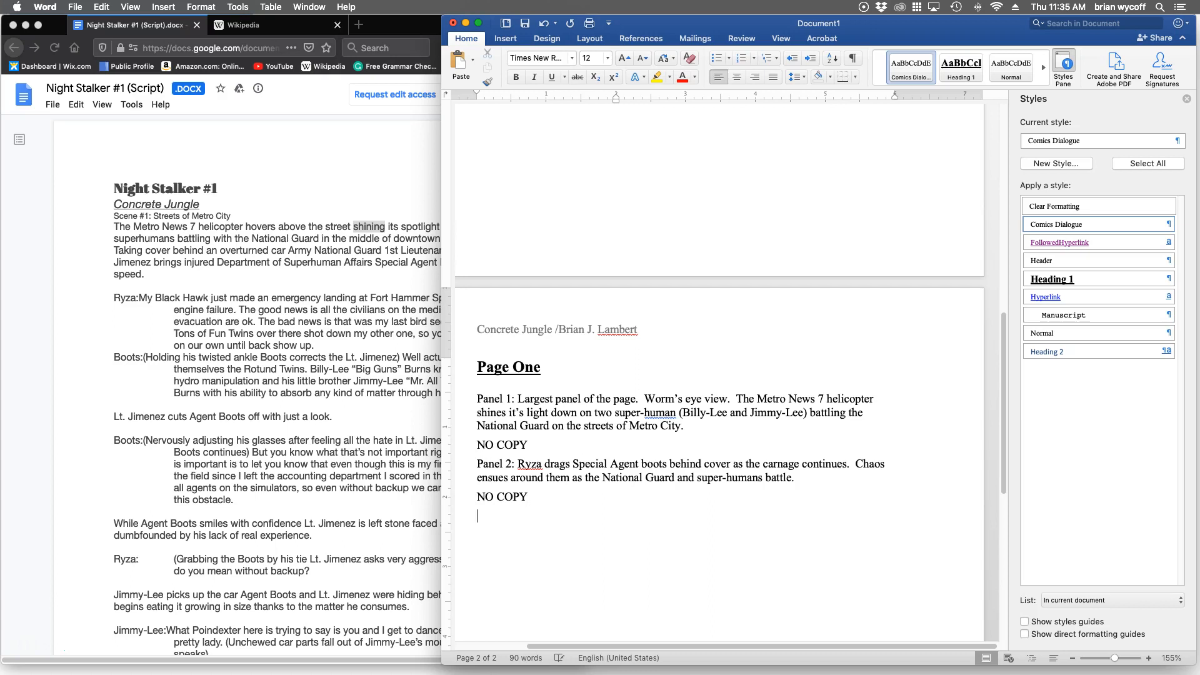
Apply the Normal style to the line below the Panel 2 dialogue and enter the label "Panel 3:".
click(1012, 67)
text(P)
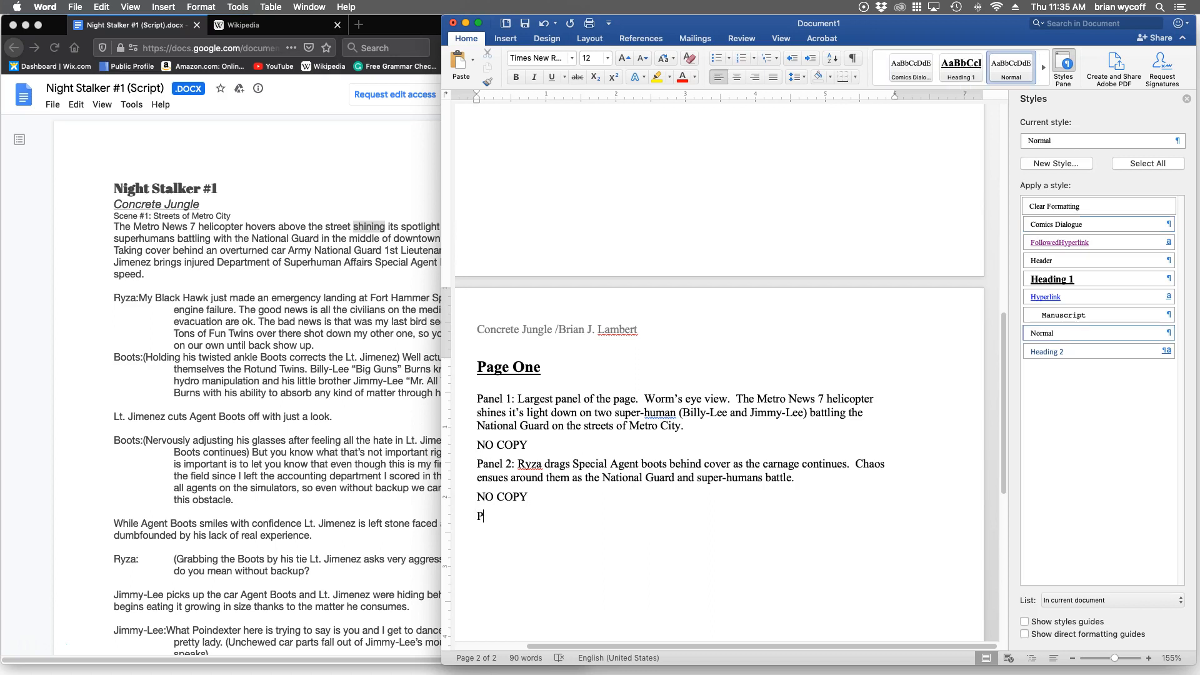
text(anel 3)
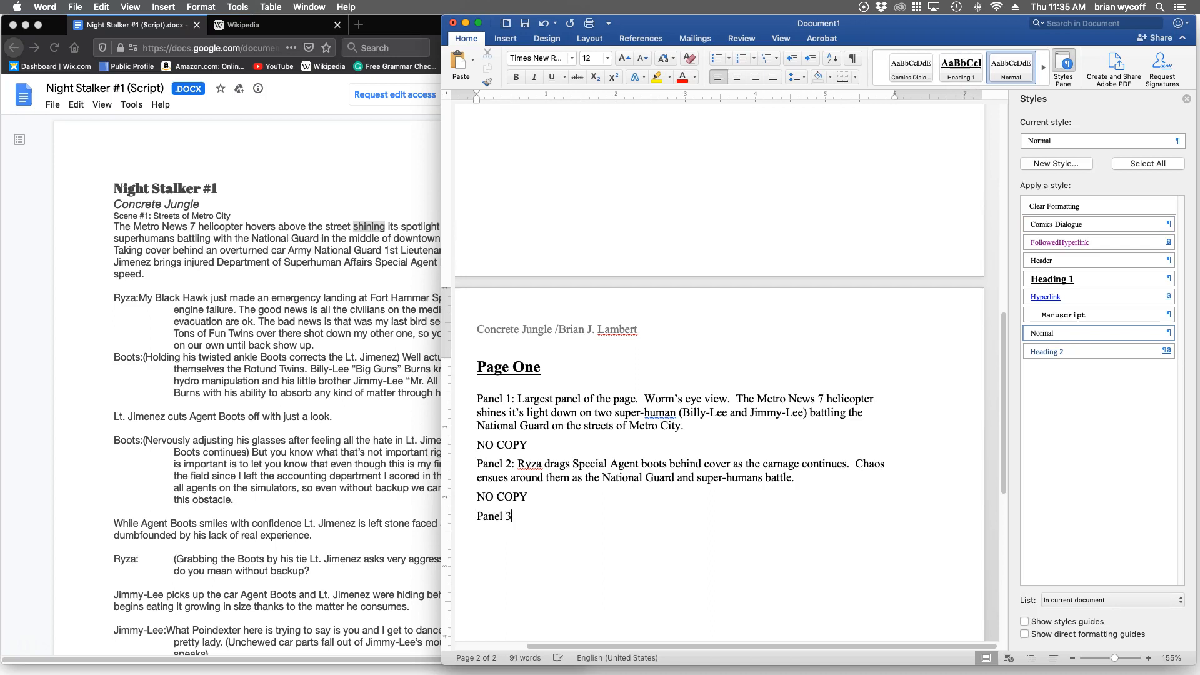
text(:)
scroll(719, 387, down, 2)
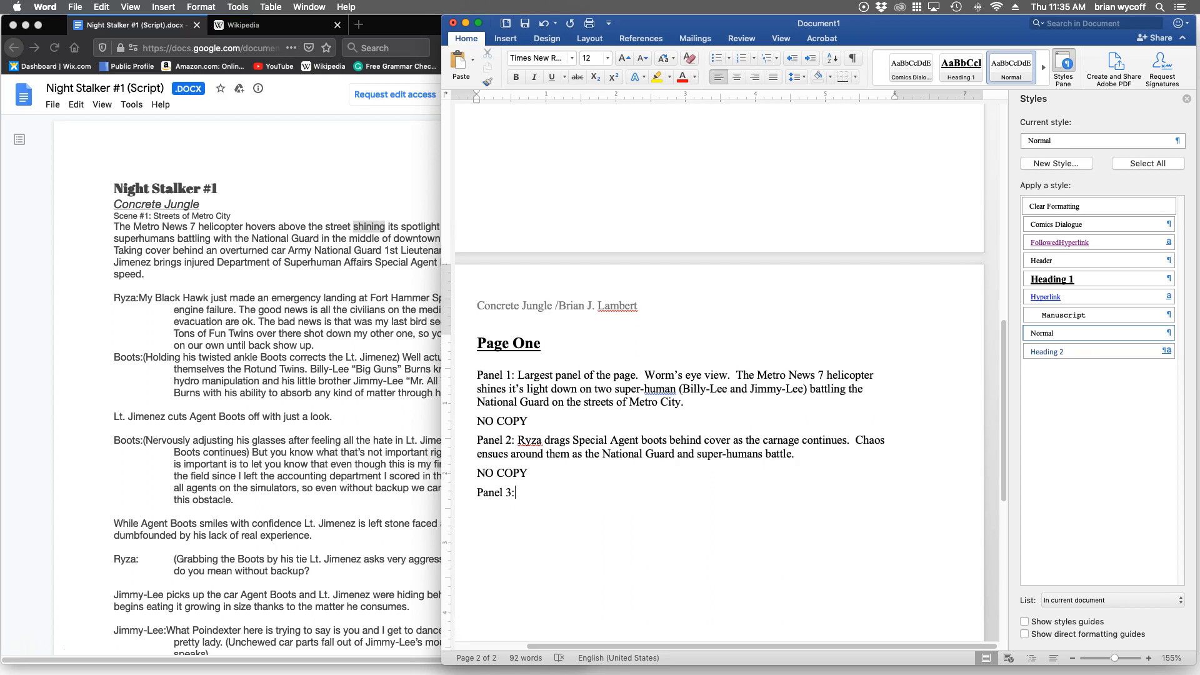
scroll(719, 388, down, 1)
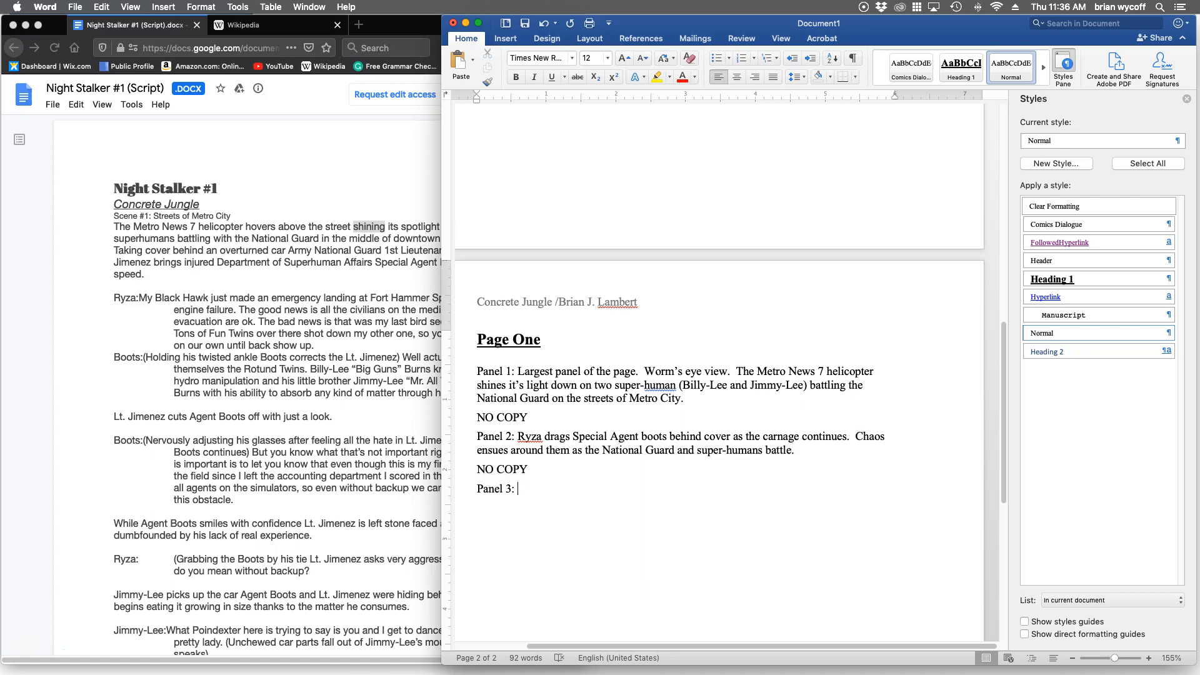
Consult the Night Stalker #1 script in Firefox and, back in Word, describe Panel 3 as "Boots holds his twisted ankle in pain as Ryza looks over him.".
key(super+Tab)
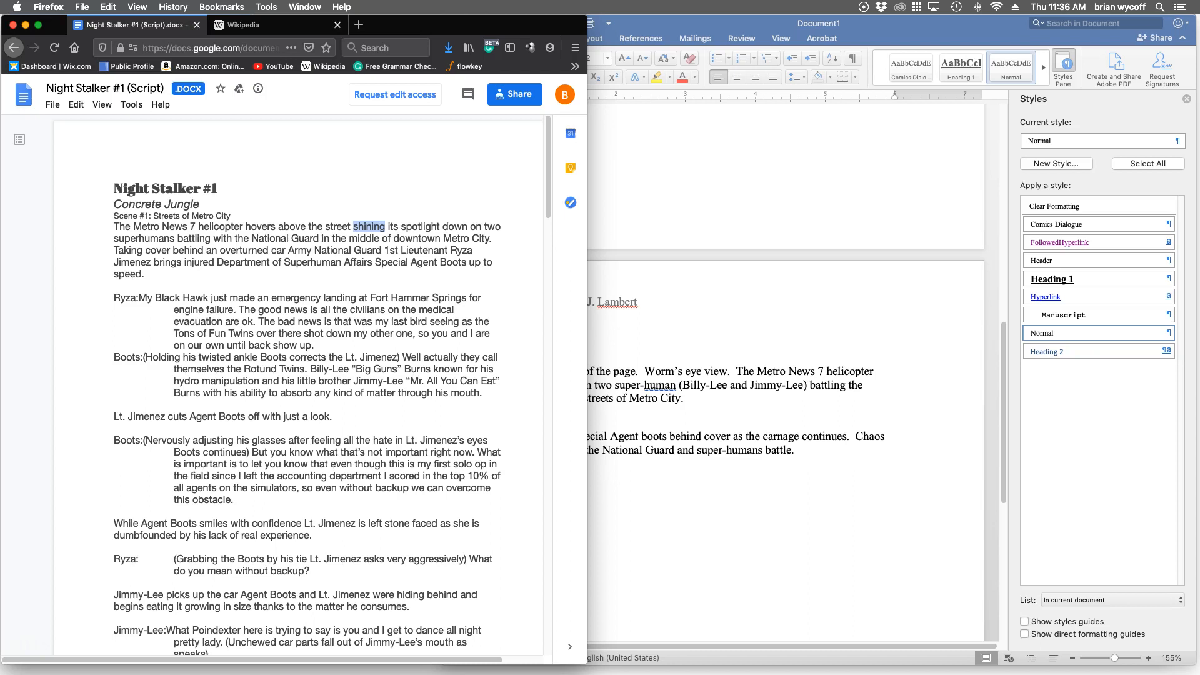
click(369, 227)
key(super+Tab)
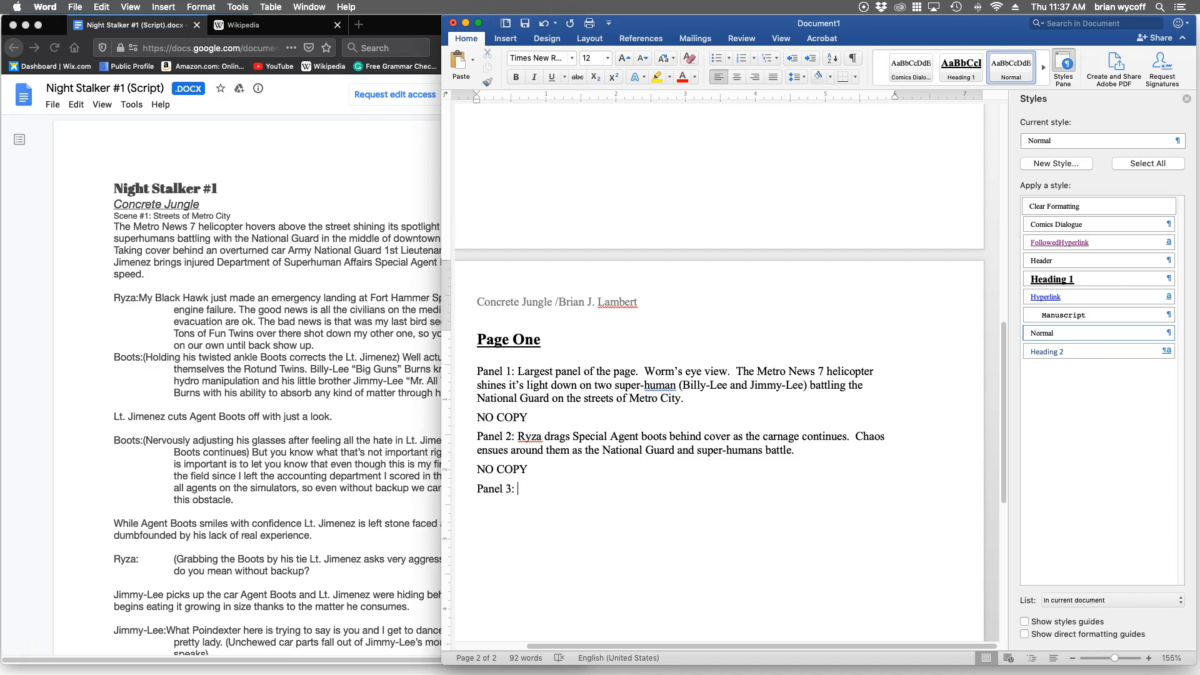
text(Boots holds his twisted ankle )
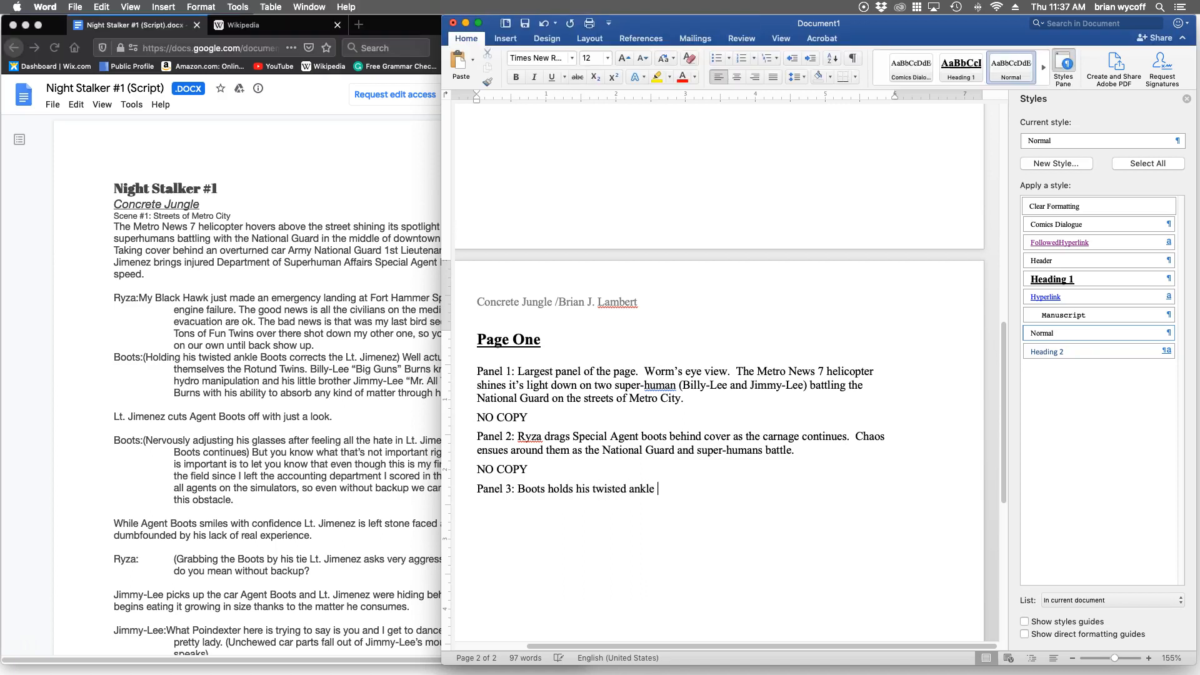
text(in pain as)
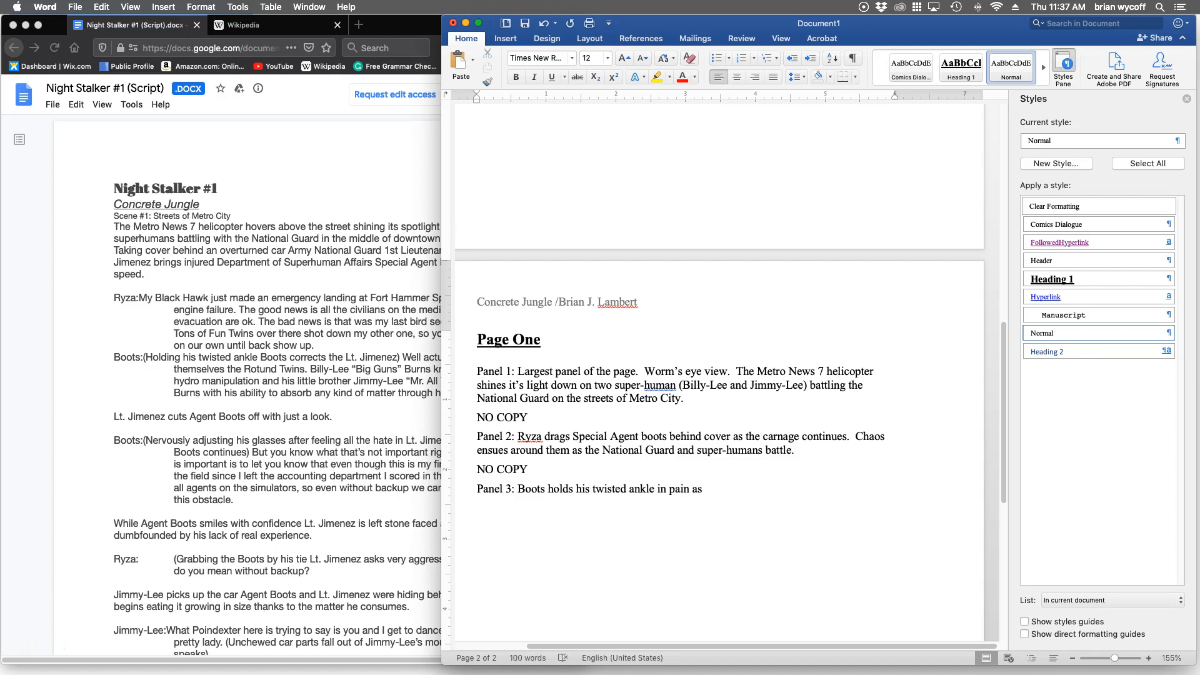
text( Ryza looks over him.)
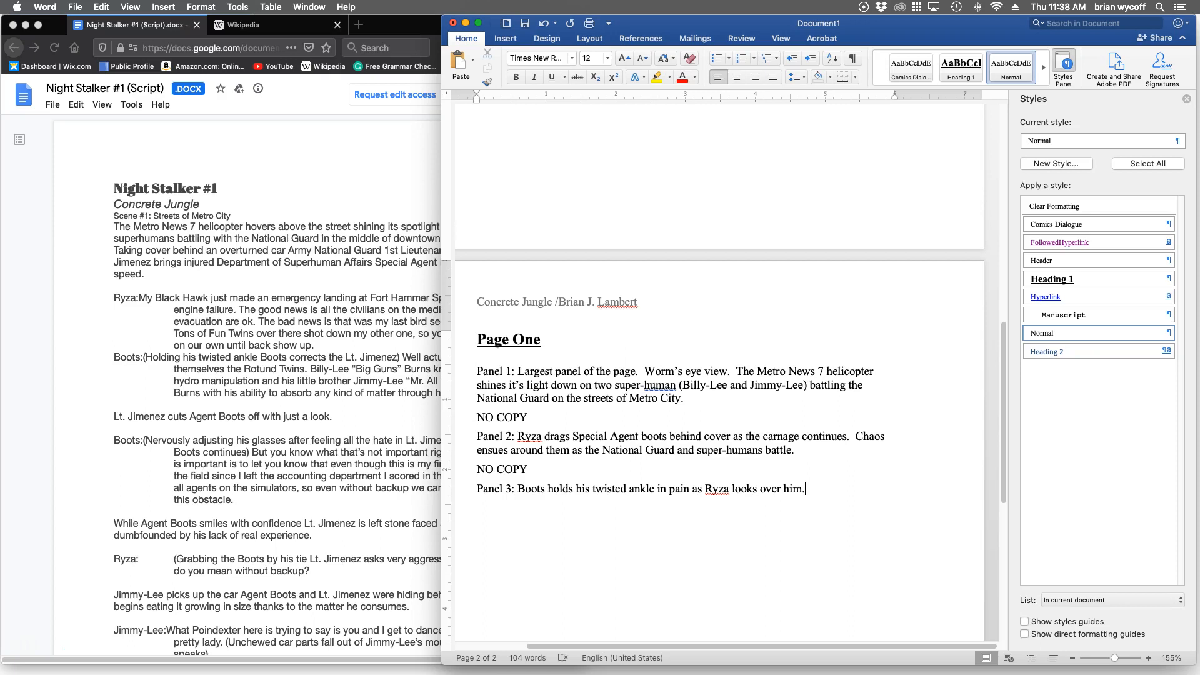
Add a Comics Dialogue line below the Panel 3 description and enter the speaker label "RYZA:".
key(Return)
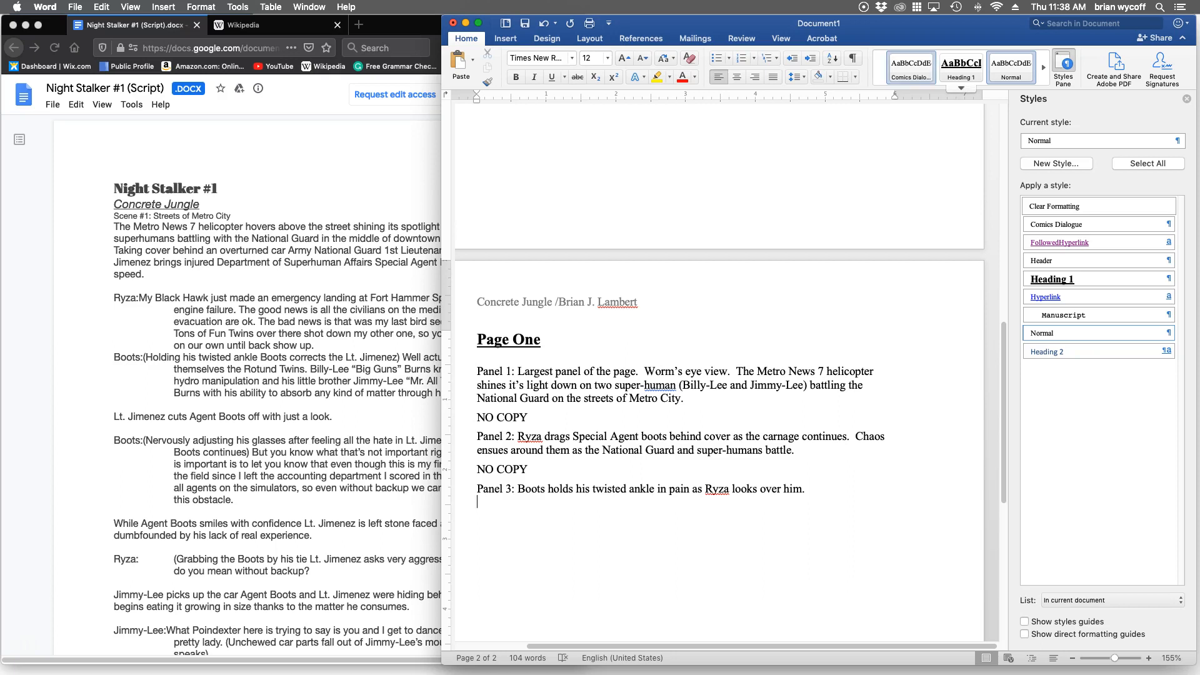
click(911, 68)
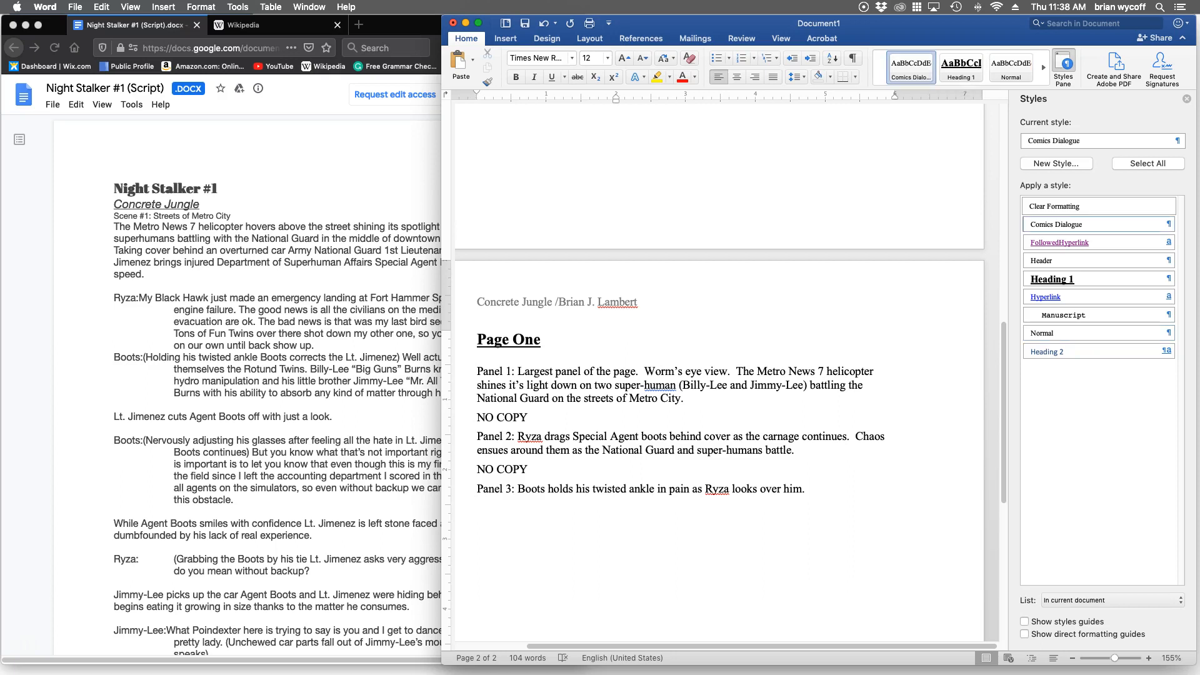
text(RYZA:)
text(T)
key(BackSpace)
Enter Ryza's first dialogue sentence, "Black Hawk made an emergency landing at Fort Hammer Springs.".
text(Black h)
key(BackSpace)
text(Haw)
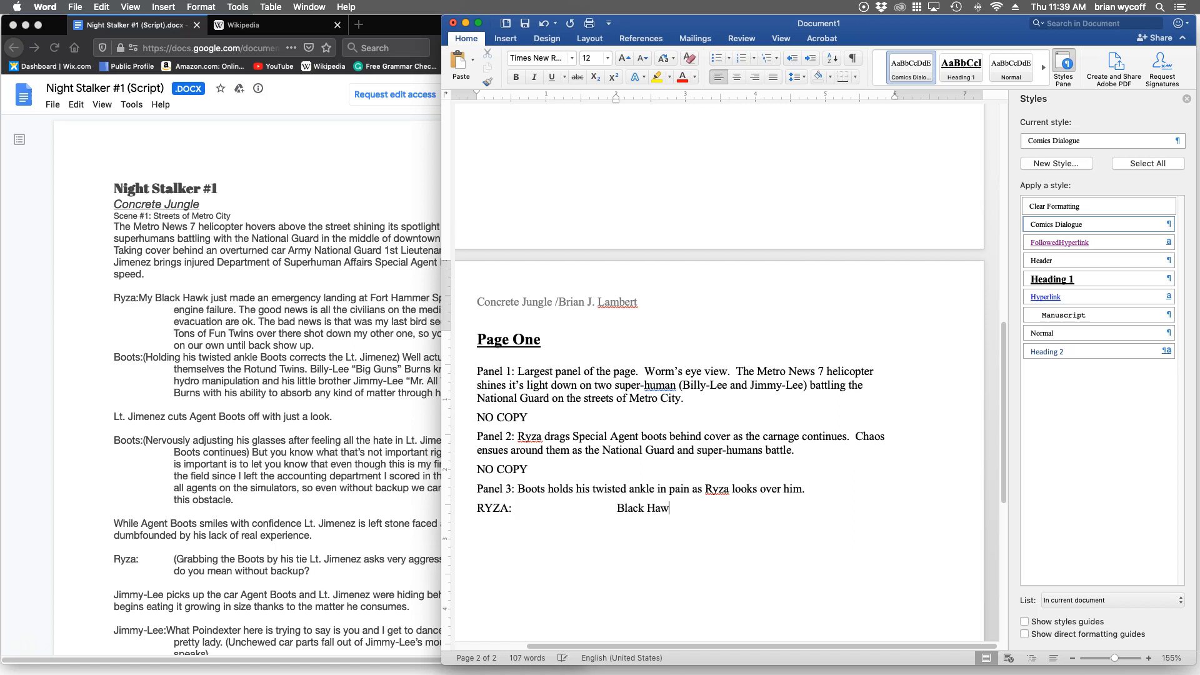
text(k made an emergency landing at Fort)
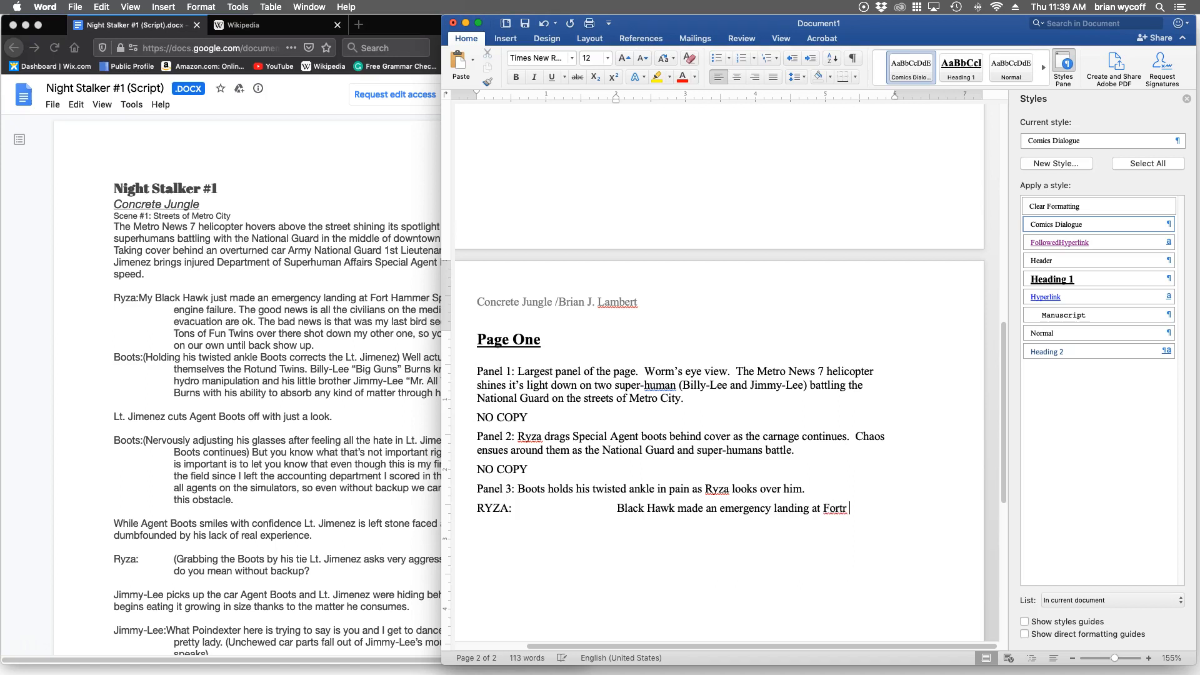
text( Hammer Springs.  Medical )
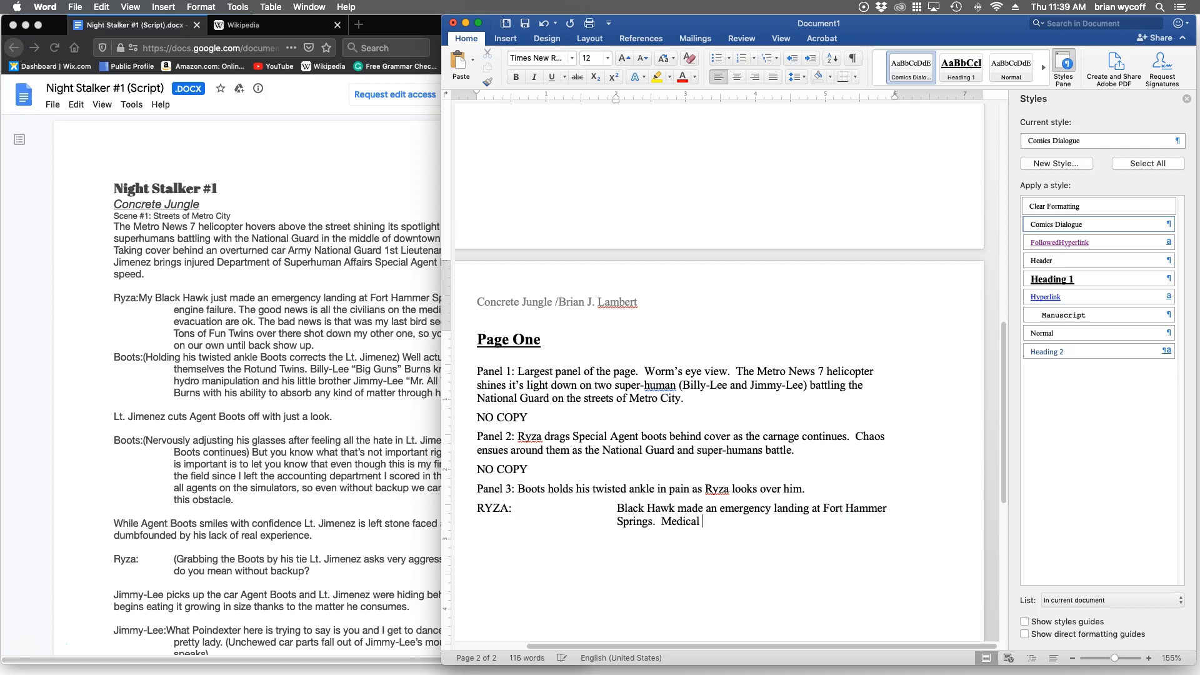
text(and staff and civi)
text(lians)
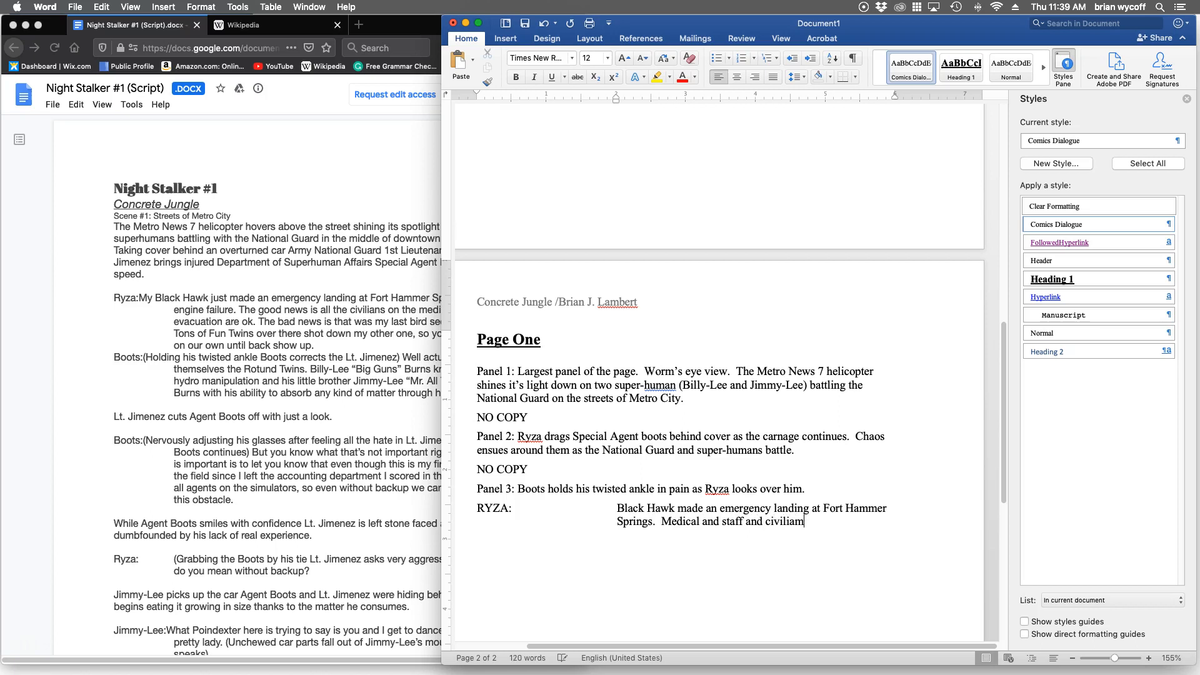
text( are safe.  B)
Continue Ryza's dialogue with the sentence "Medical and staff and civilians are safe.".
key(BackSpace)
Add the continued speaker label "RYZA (CON'T):" on the line below Ryza's first dialogue.
text(RYZA:)
key(BackSpace)
text((CONT)
key(BackSpace)
text('T):)
key(Tab)
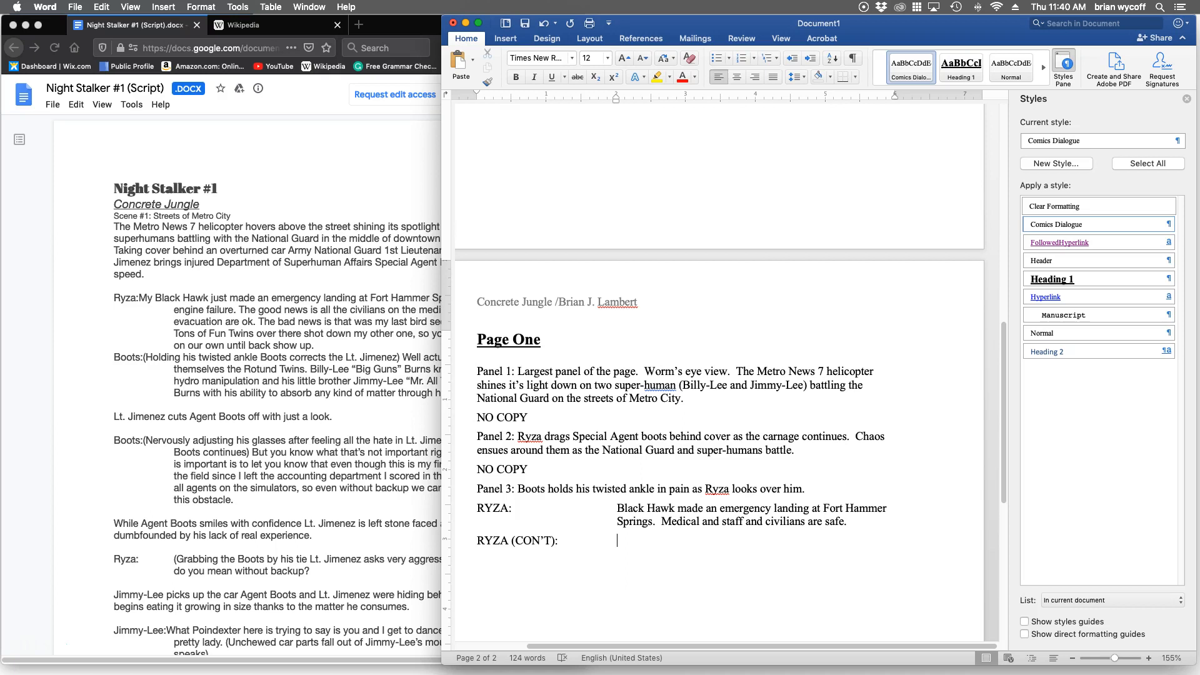
Enter "That's the good news." as Ryza's continued dialogue.
text(That's the good new)
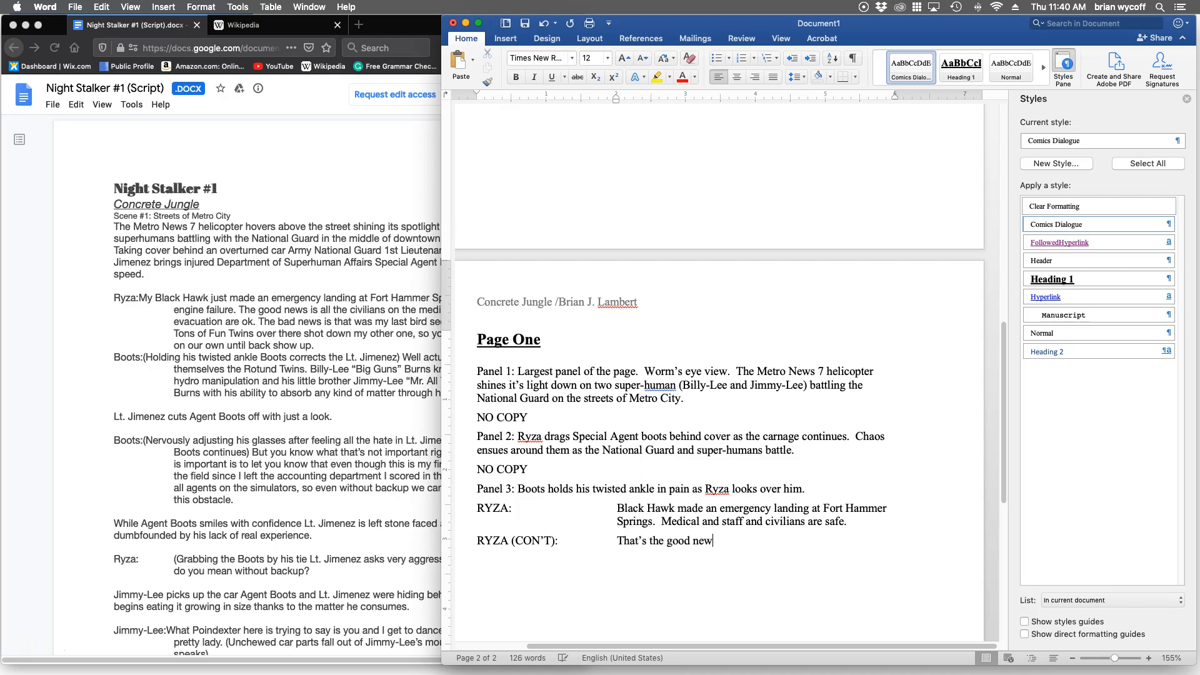
text(s.)
Start another dialogue line with the speaker label "RYZA (CON'T):" below the good news line.
key(Return)
text(RYZA (CON’T):Bad news is that )
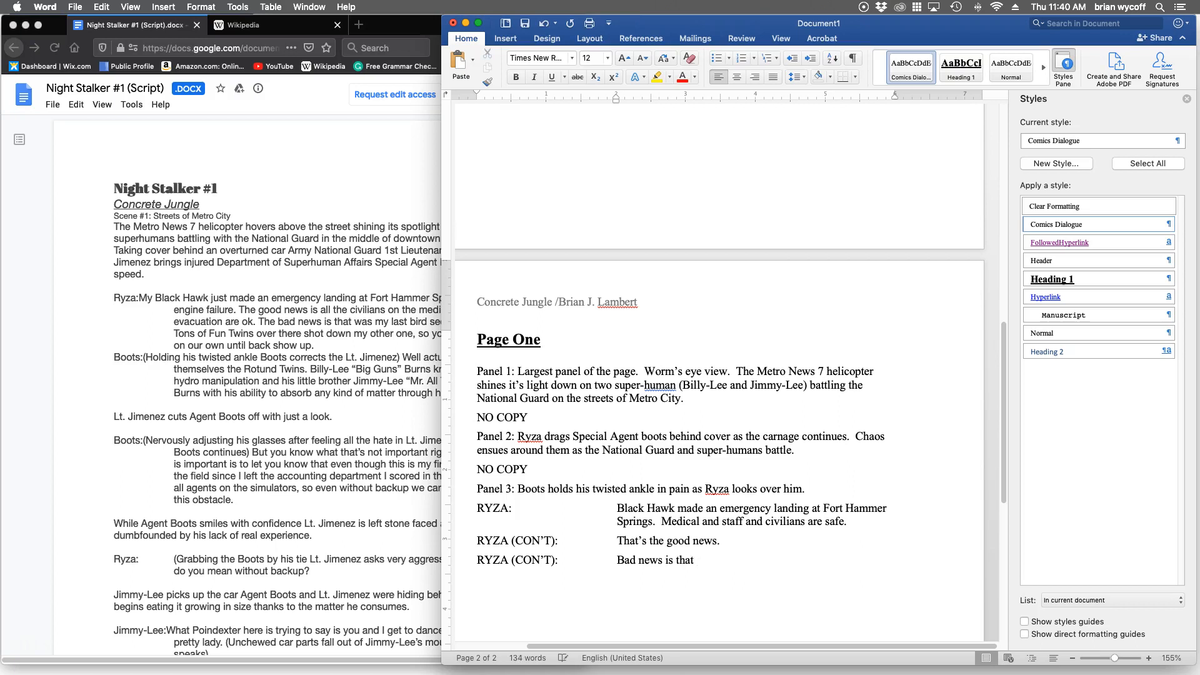
text(we're on )
text(our own with the)
text( Ton's of )
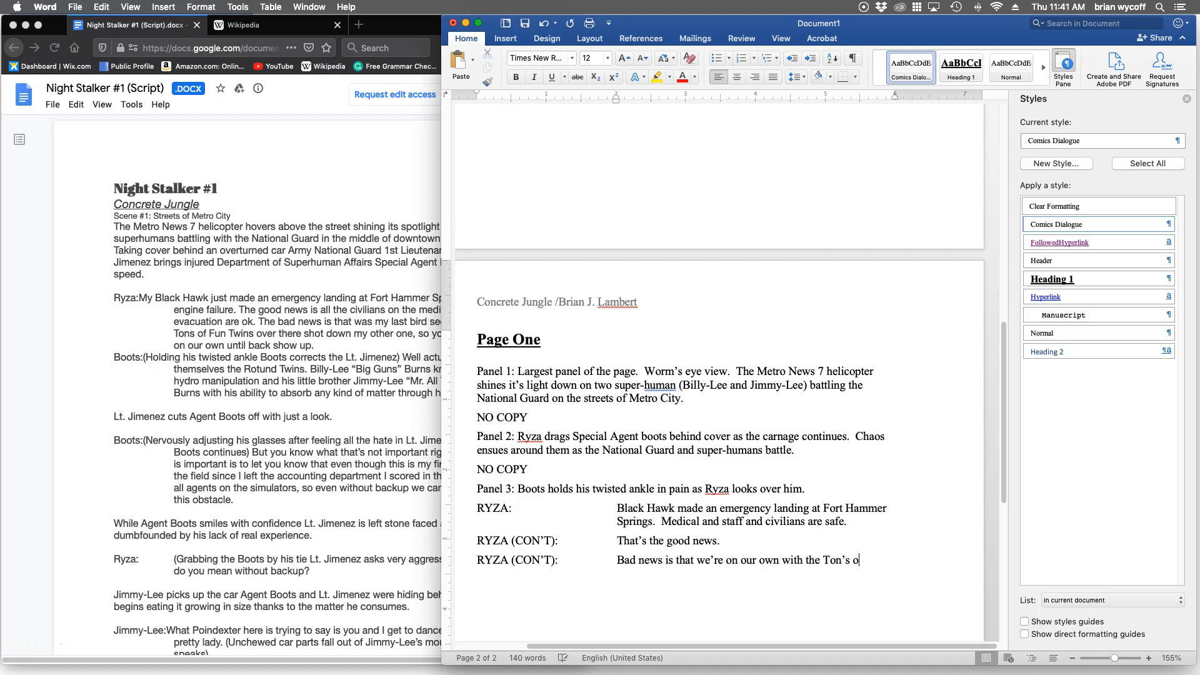
text(Fun Twins over there)
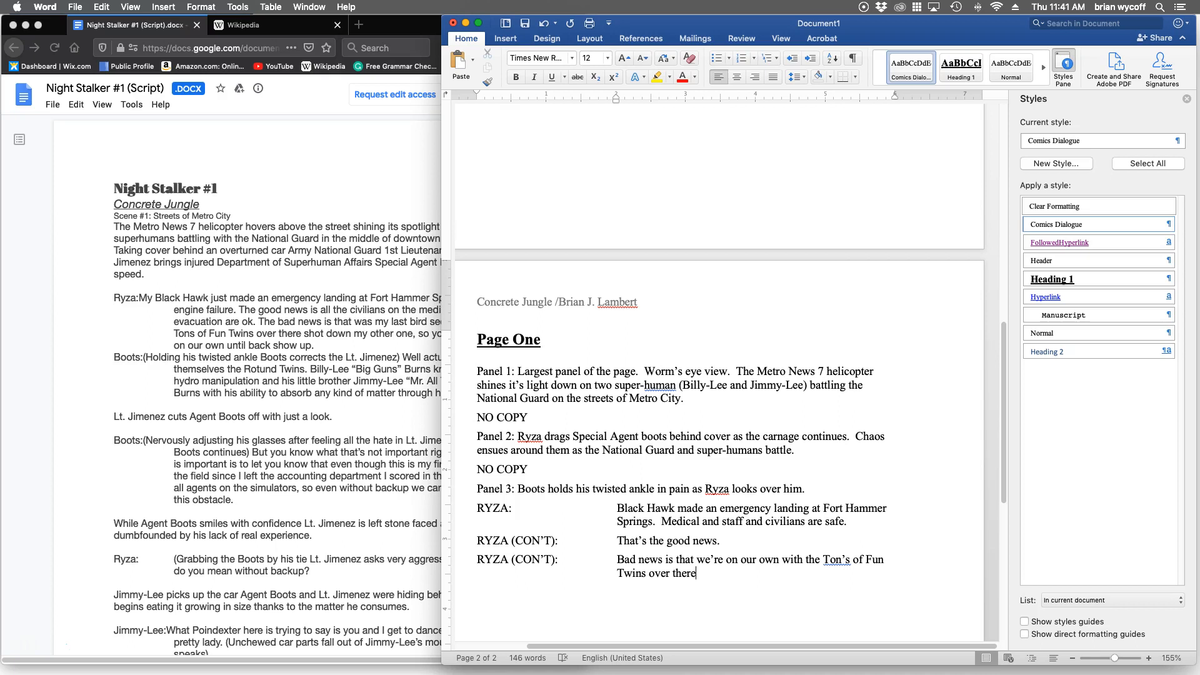
Correct "Ton's" to "Tons" and finish the bad news sentence with ", until back up arrives.".
double_click(871, 437)
key(BackSpace)
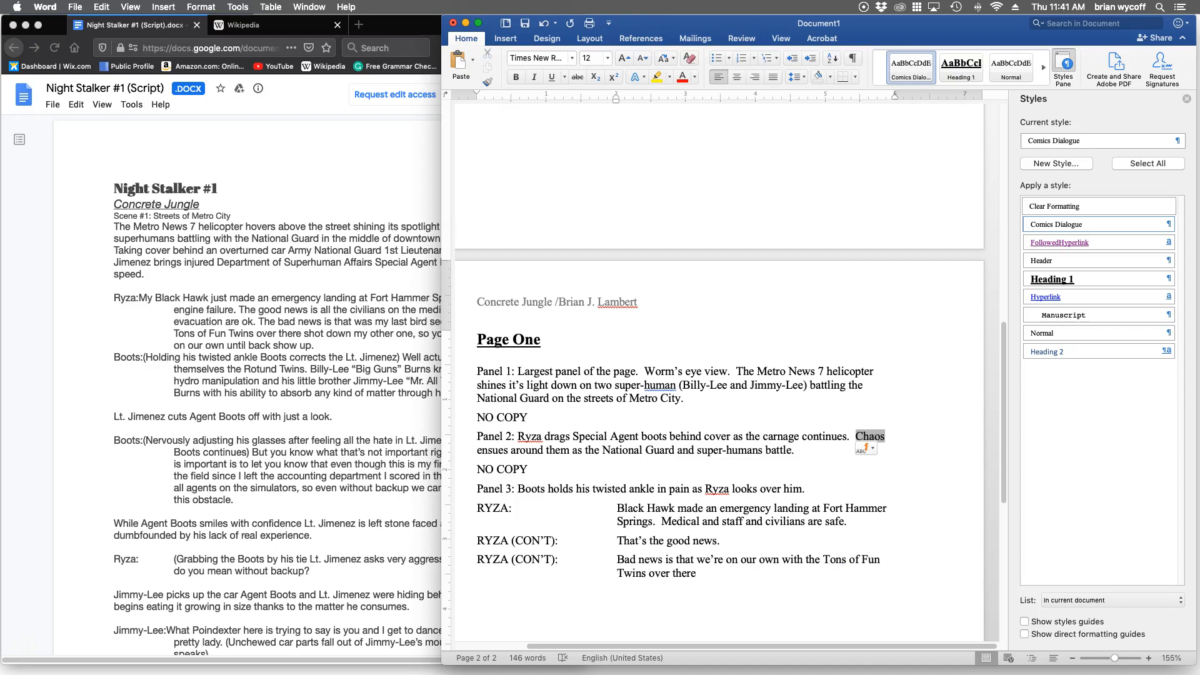
text(, until back u)
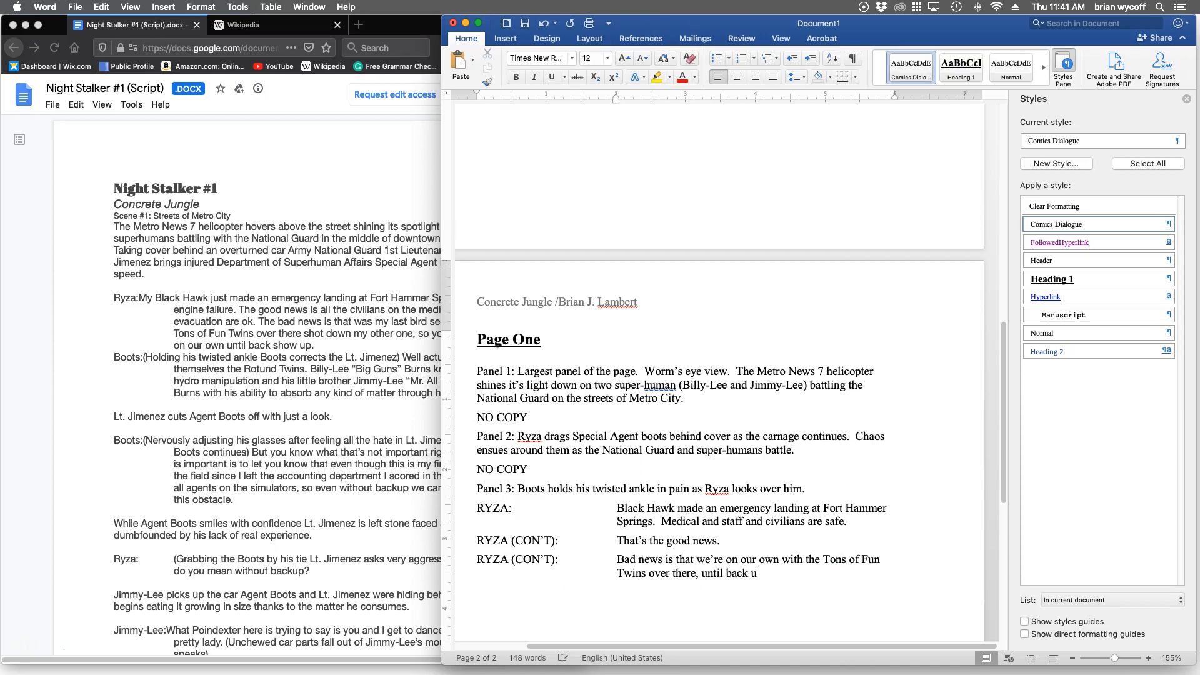
text(p arrives)
Add a dialogue line for "BOOTS:" reading "They actually call themselves the Rotund Twins.".
text(BOO)
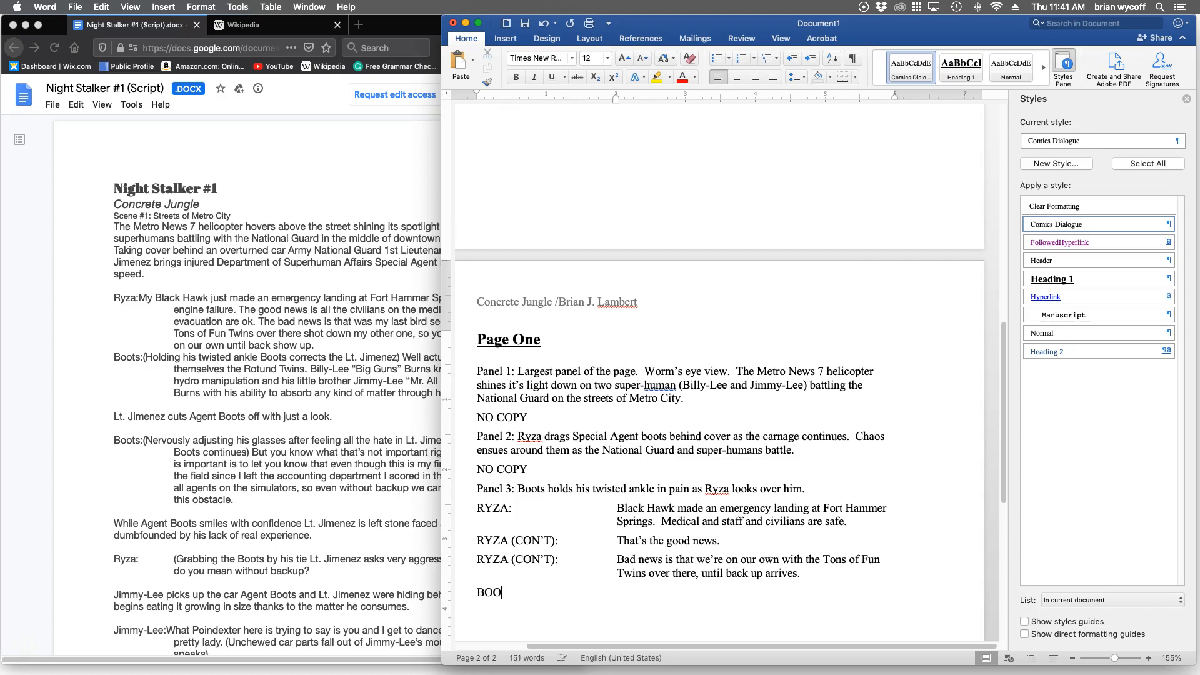
text(TS:	They actually )
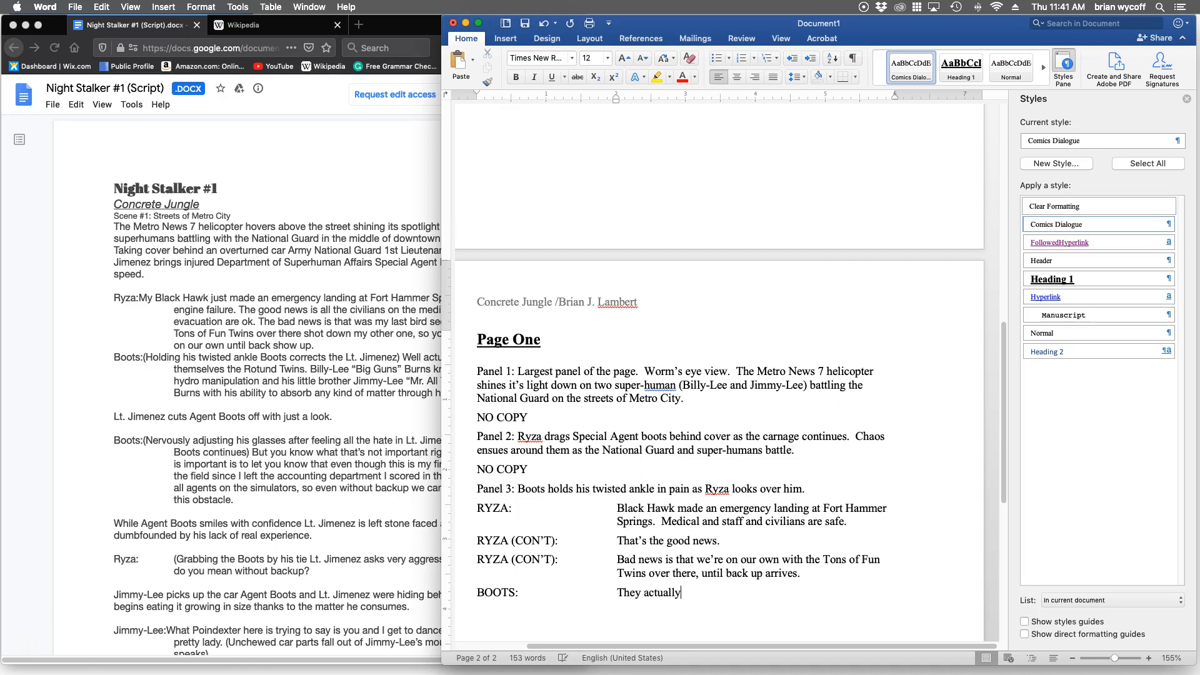
text(call themselves the Rot)
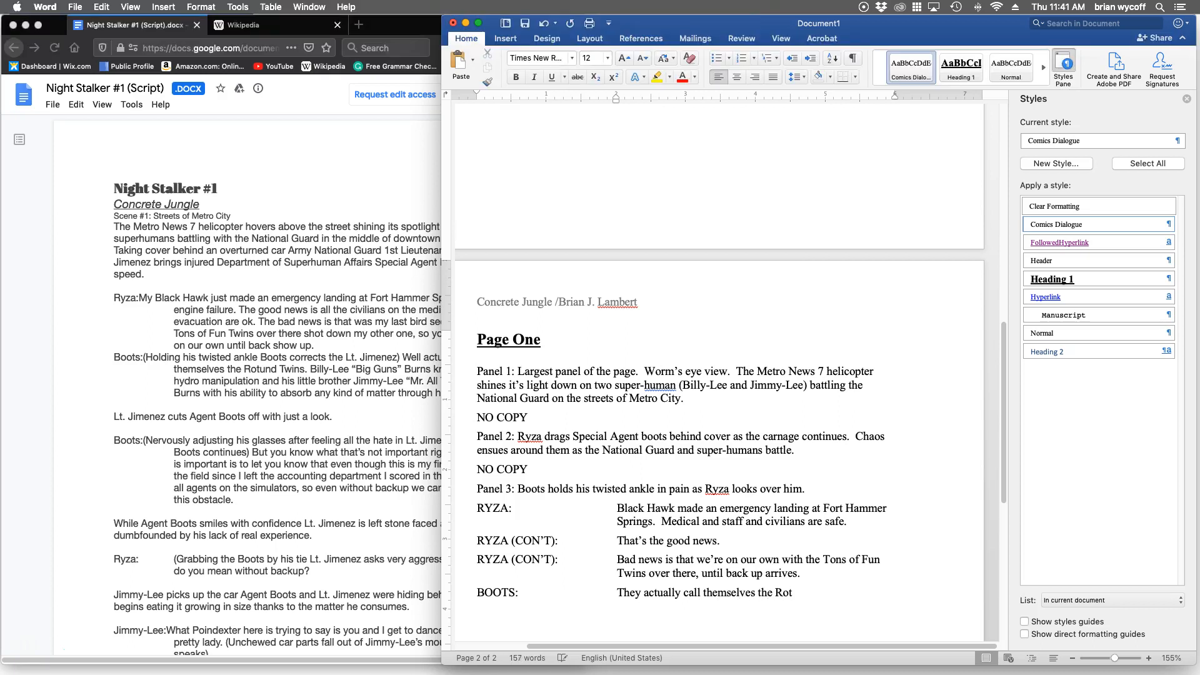
text(und Twins)
text(.)
key(Return)
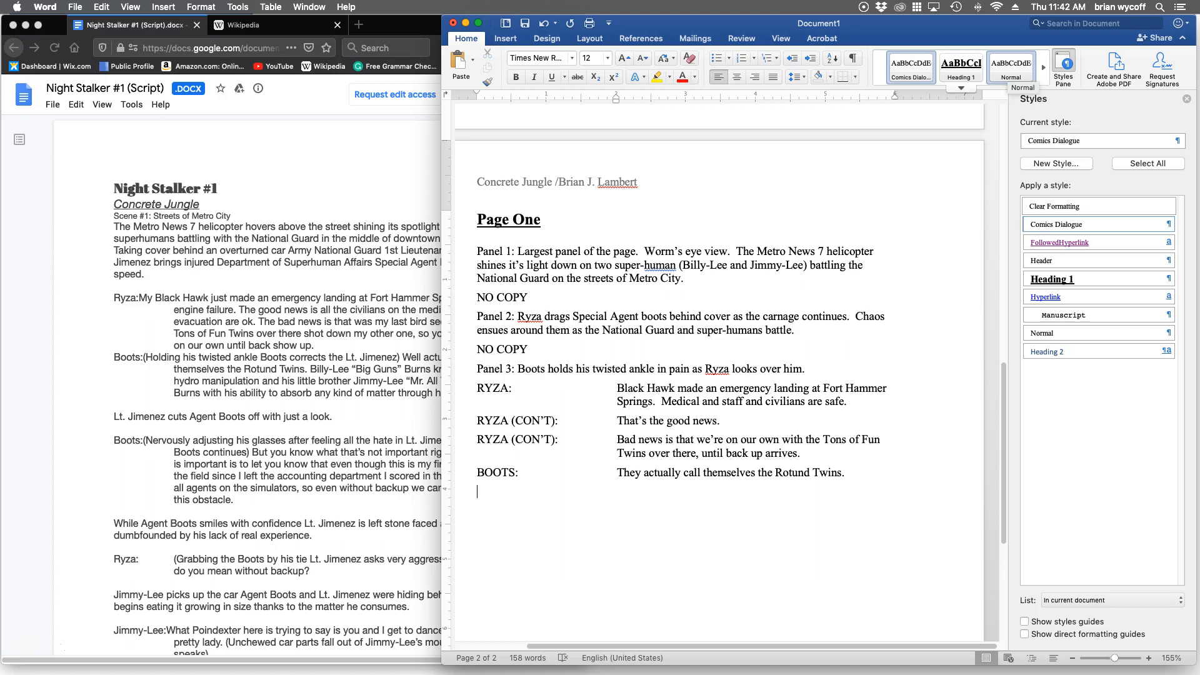
Apply the Normal style to the line below Boots' dialogue and enter "Panel 4: Small inset panel.".
click(1011, 68)
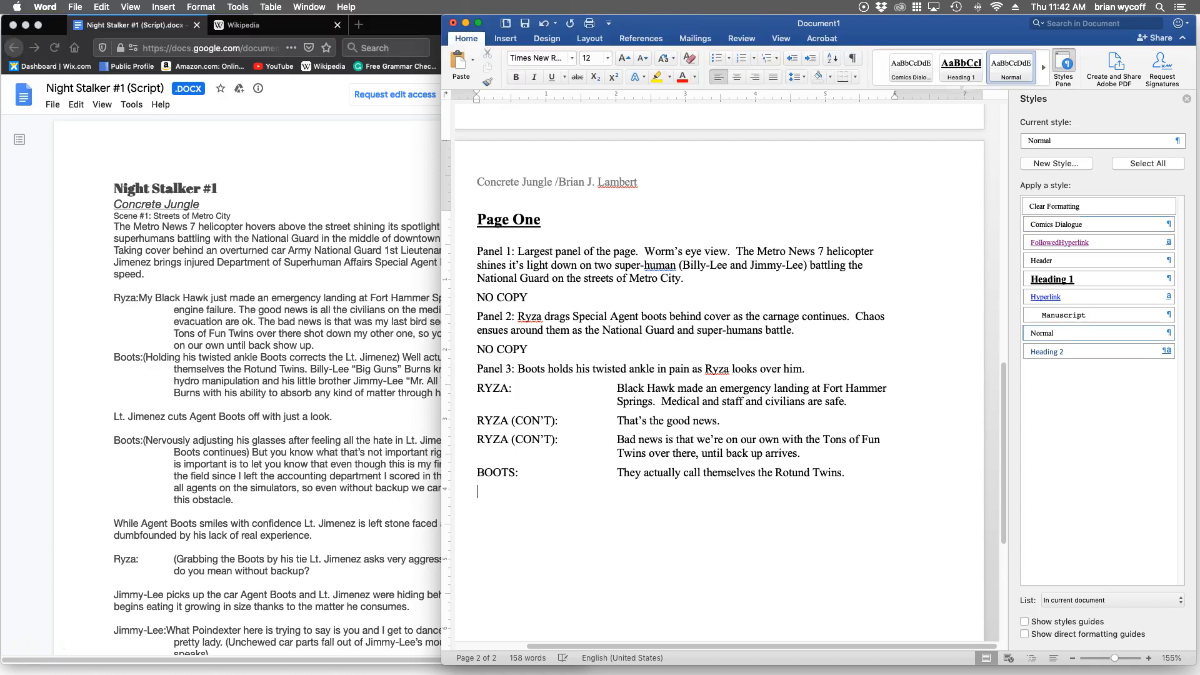
text(Panel 4: Small insen)
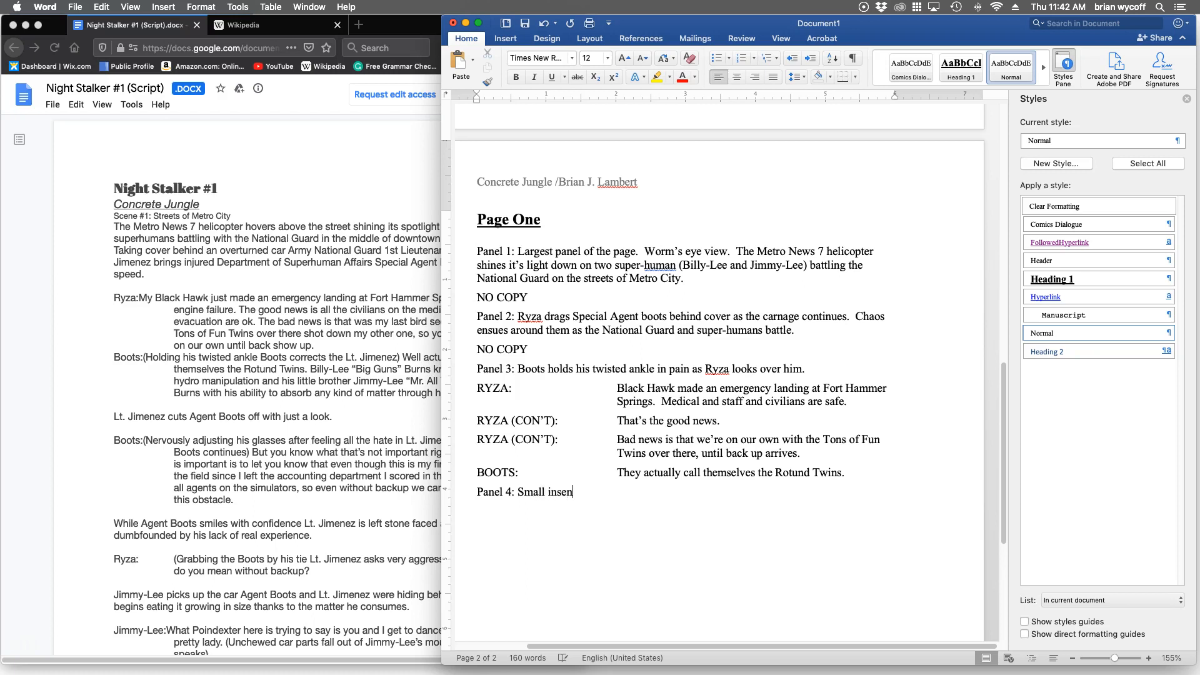
key(BackSpace)
text(t panel.)
Complete the Panel 4 description with "Ryza gives Boots the side eye.".
text(Ryza)
text(gives Boots the side eye.)
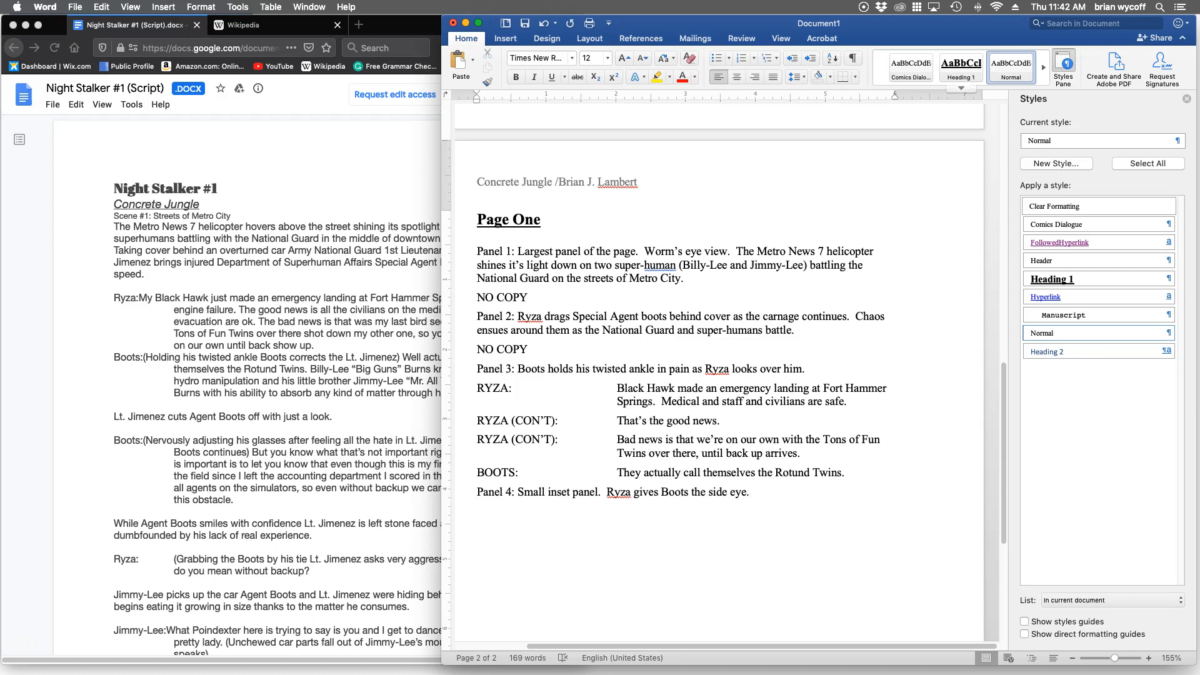
Apply the Comics Dialogue style to the line below the Panel 4 description and enter "NO COPY".
click(911, 66)
text(NO )
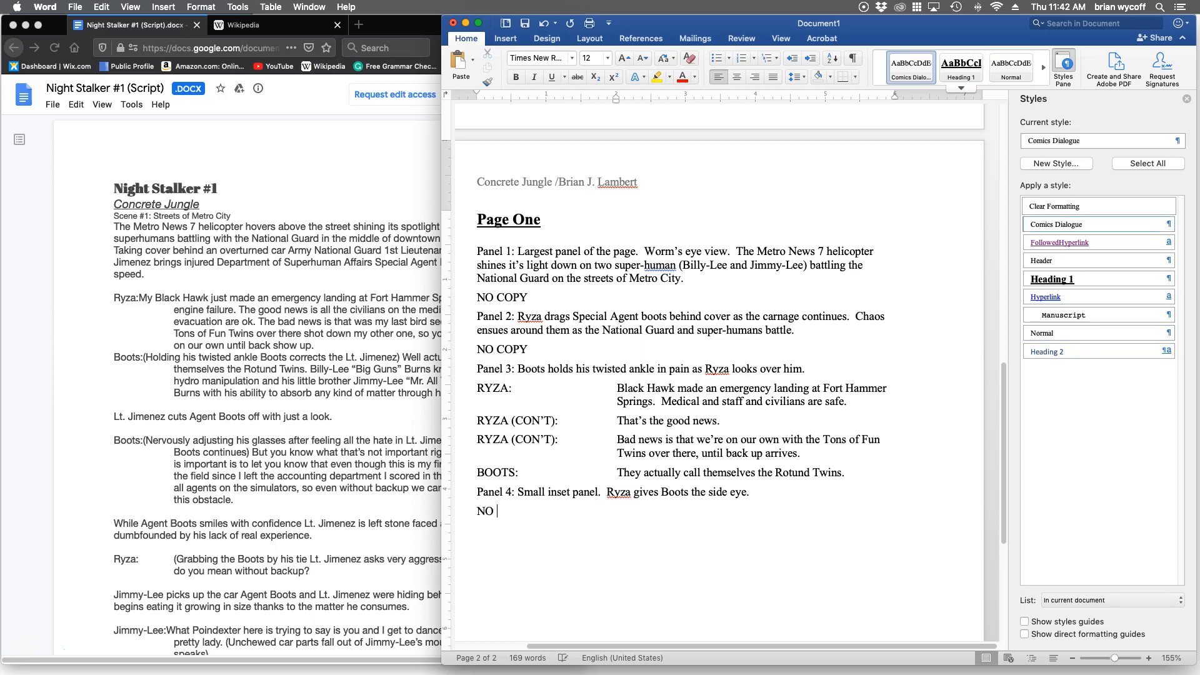
text(COPY)
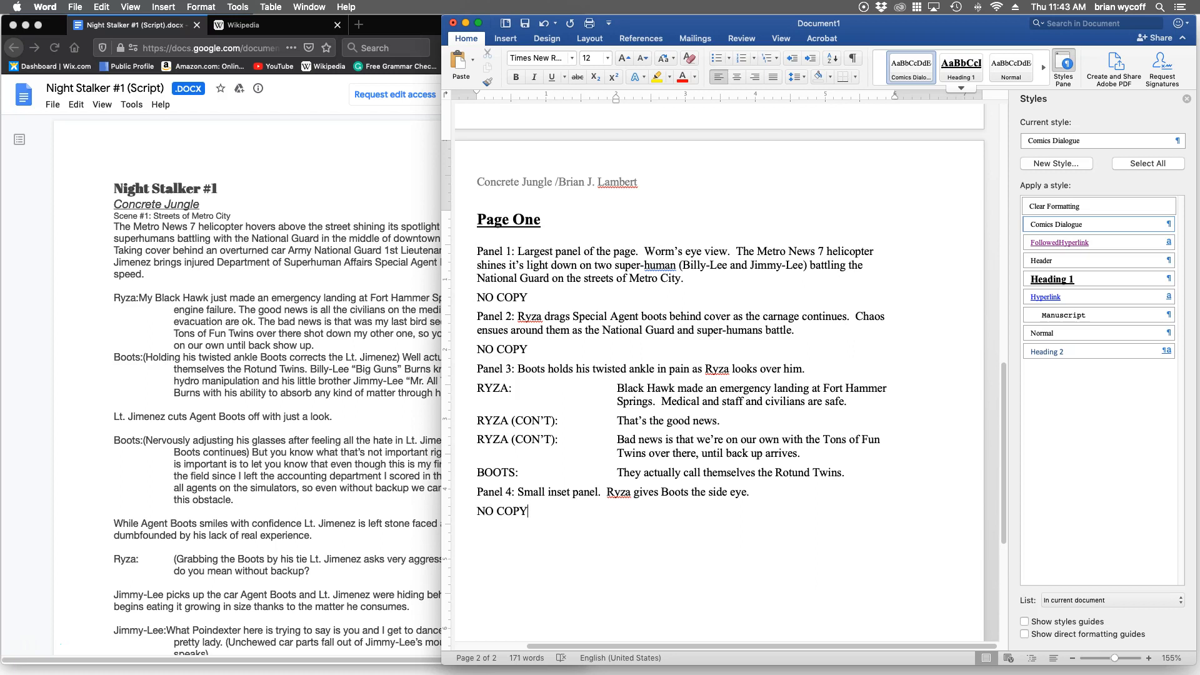
Add a Normal style line below the Panel 4 dialogue and enter "Panel 5: Jimmy-Lee and Billy-Lee".
key(Return)
text(Panel 5:)
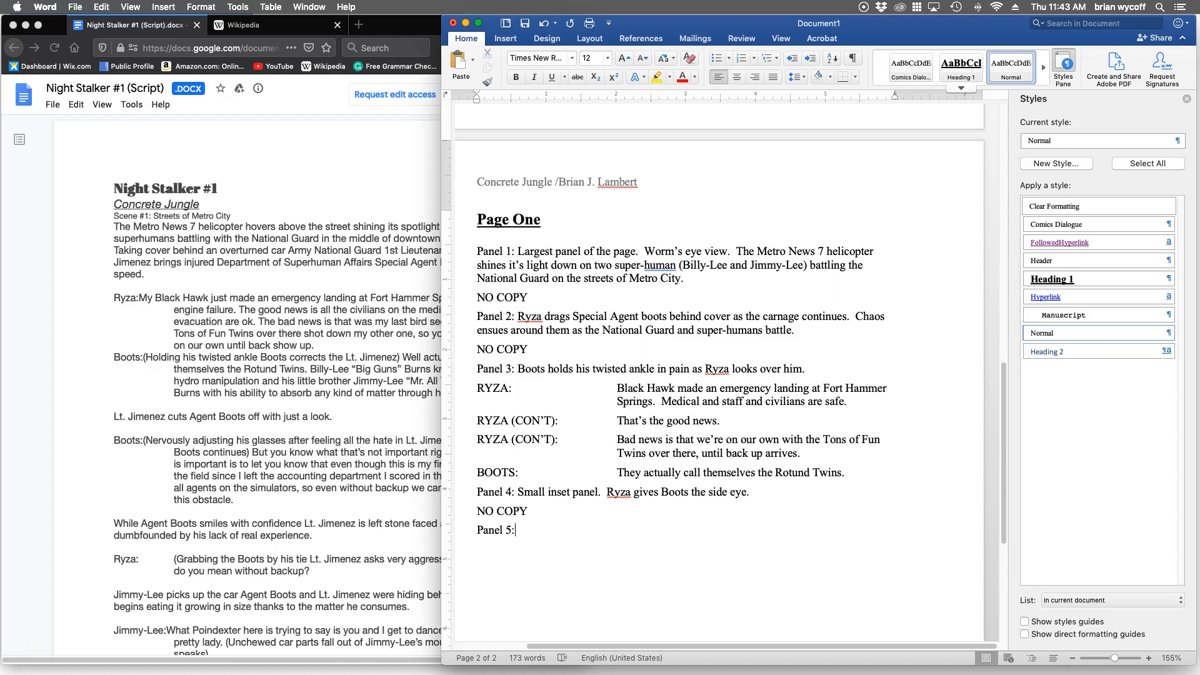
text(  Jimmy-Lee and Billy-Lee)
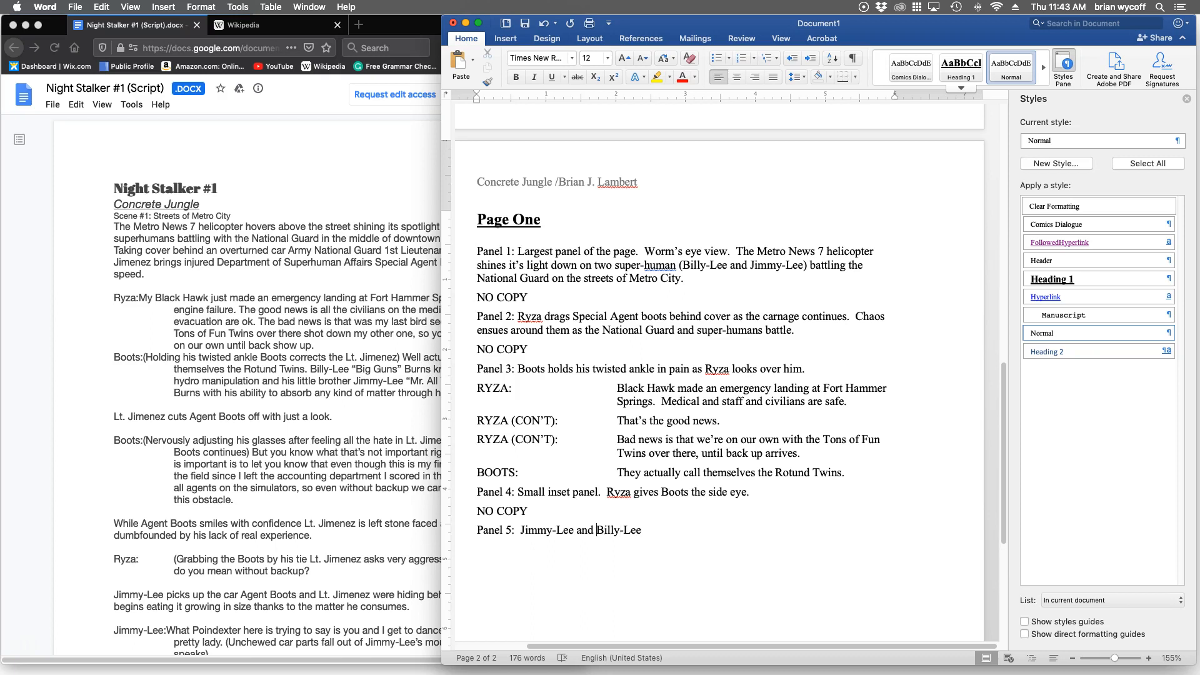
Insert "Front facing angle on" before "Jimmy-Lee" in the Panel 5 description and return to the end of the line.
key(Left)
key(Left)
text(Front facing )
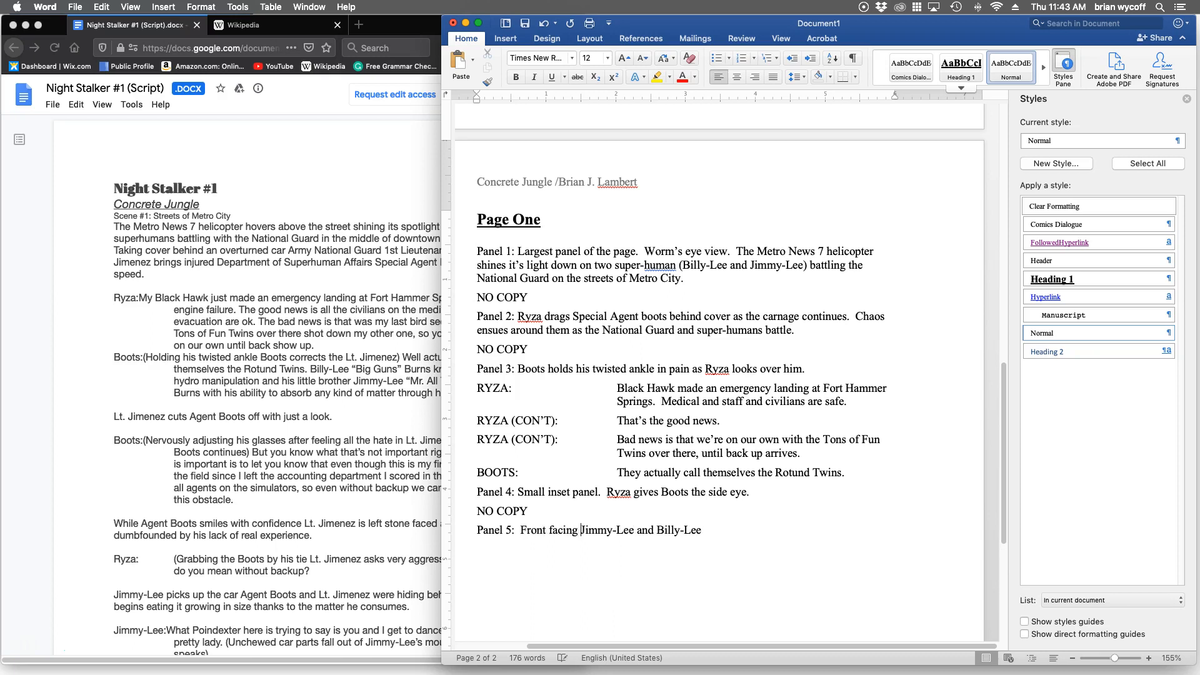
text(angle on)
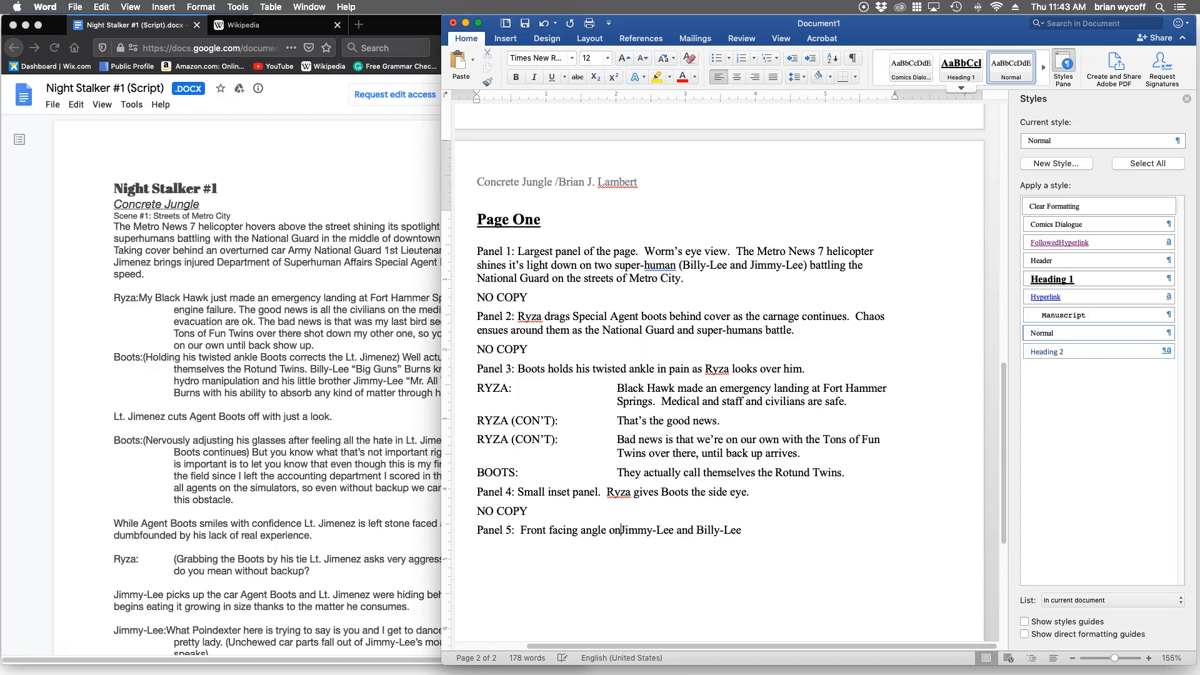
key(Right)
key(Right)
key(Right)
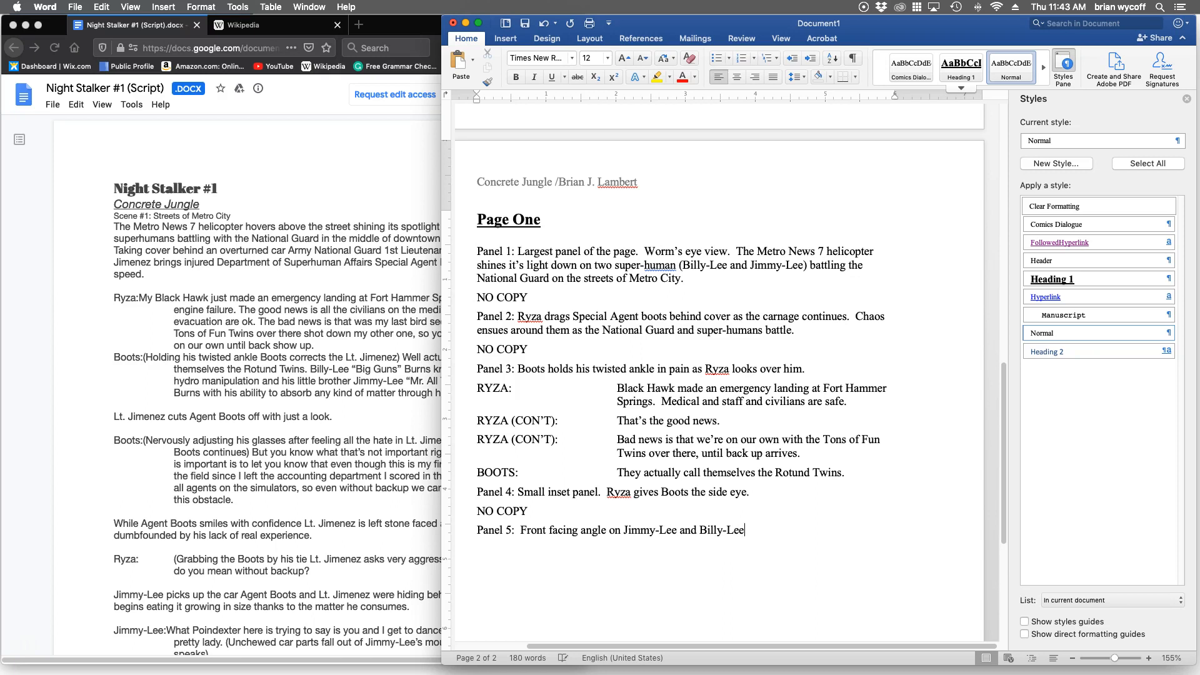
Finish the Panel 5 description with "They are causing carnage and displaying their powers." and start a new line below it.
text(They are causing carnage and)
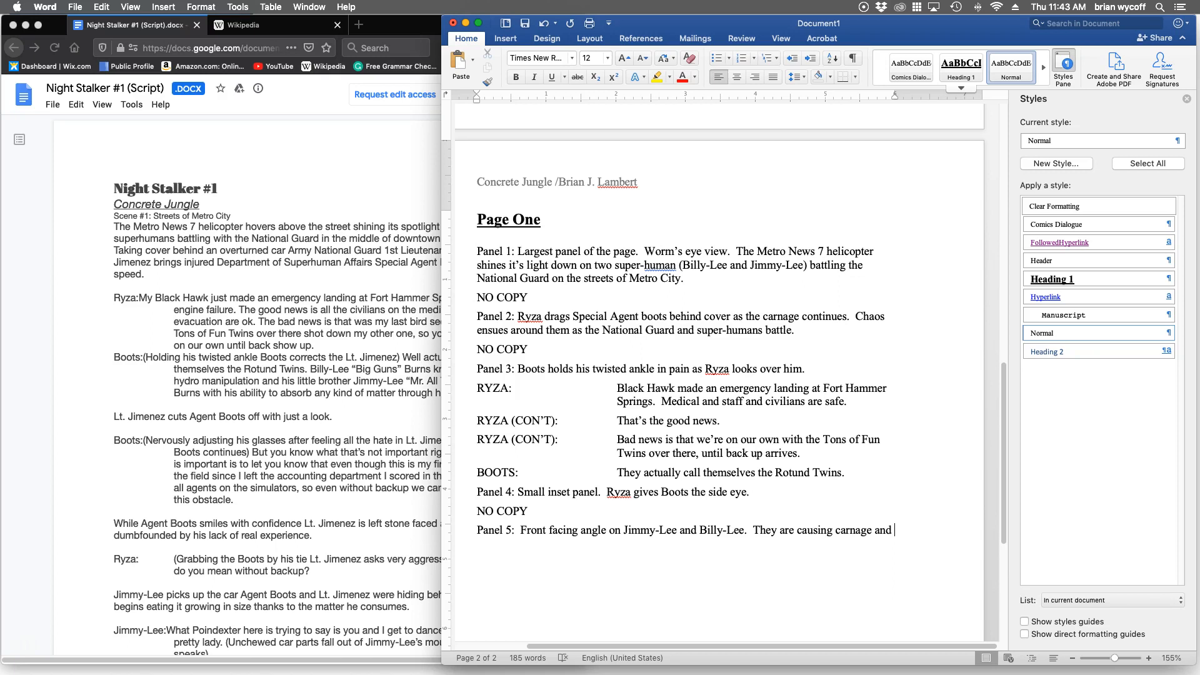
text(displaying ther)
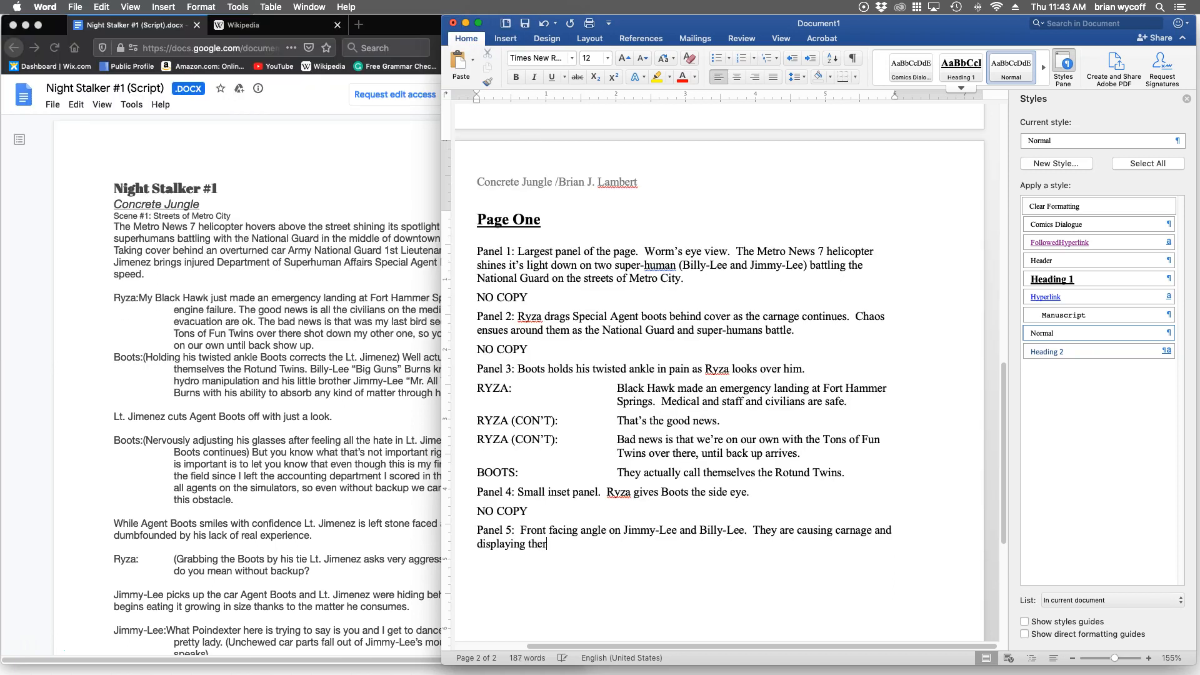
key(BackSpace)
text(ir powers.)
key(Return)
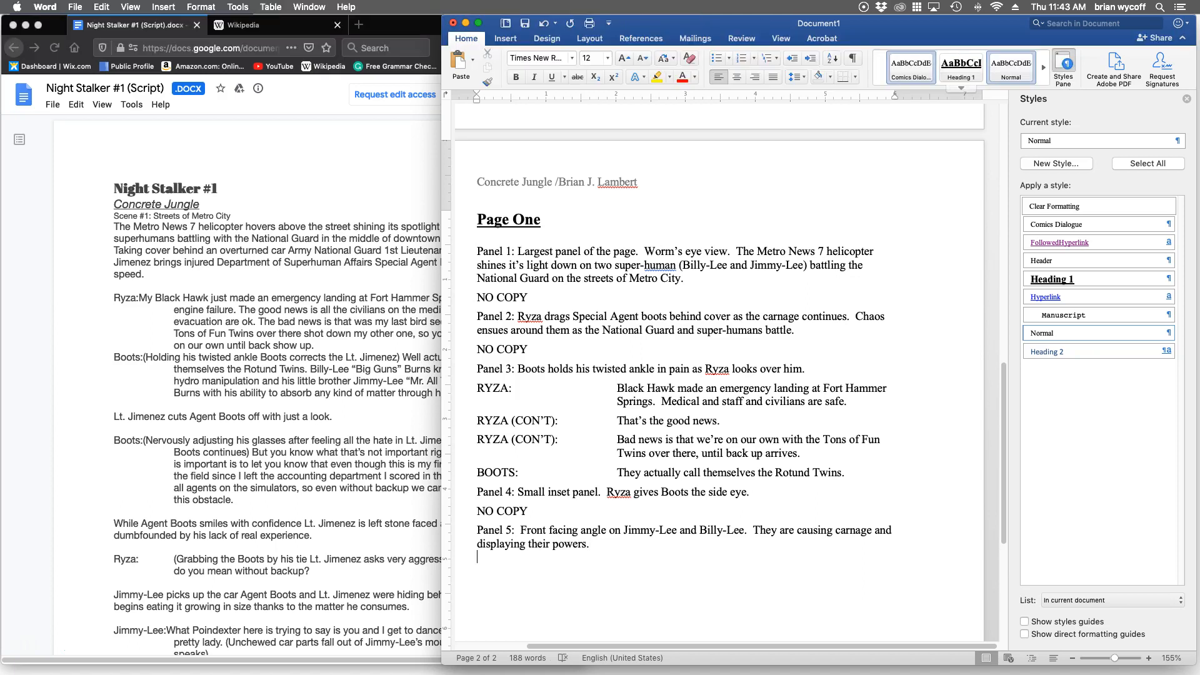
Apply the Comics Dialogue style to the line below the Panel 5 description and enter the speaker name "BOOTS".
click(911, 67)
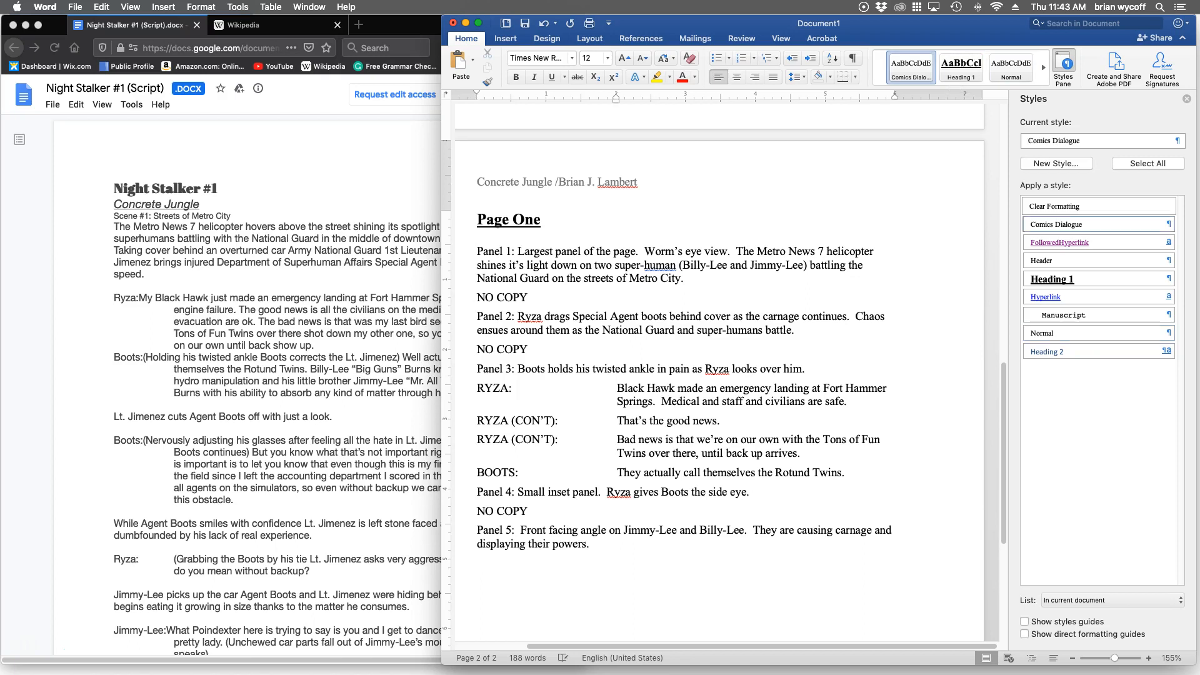
text(BOOTS (OFF_PAN)
key(BackSpace)
key(BackSpace)
key(BackSpace)
key(BackSpace)
key(BackSpace)
key(BackSpace)
key(BackSpace)
text(Narrative Captio)
key(BackSpace)
key(BackSpace)
key(BackSpace)
key(BackSpace)
key(BackSpace)
key(BackSpace)
key(BackSpace)
key(BackSpace)
key(BackSpace)
key(BackSpace)
key(BackSpace)
key(BackSpace)
key(BackSpace)
key(BackSpace)
key(BackSpace)
key(BackSpace)
key(BackSpace)
Complete the speaker label below Panel 5 with "(caption):" after "BOOTS".
text((caption):)
Check the original script in Firefox, return to Word, and begin the caption text with "Billy-Lee “Big Guns” Burns".
key(super+Tab)
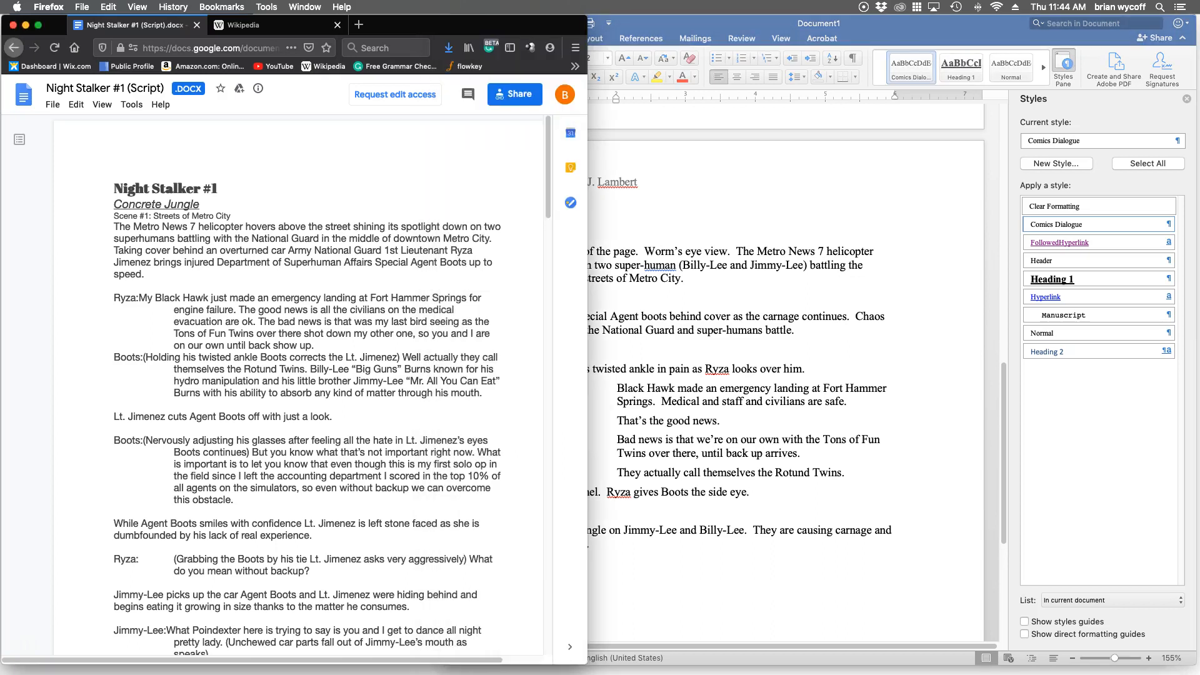
key(super+Tab)
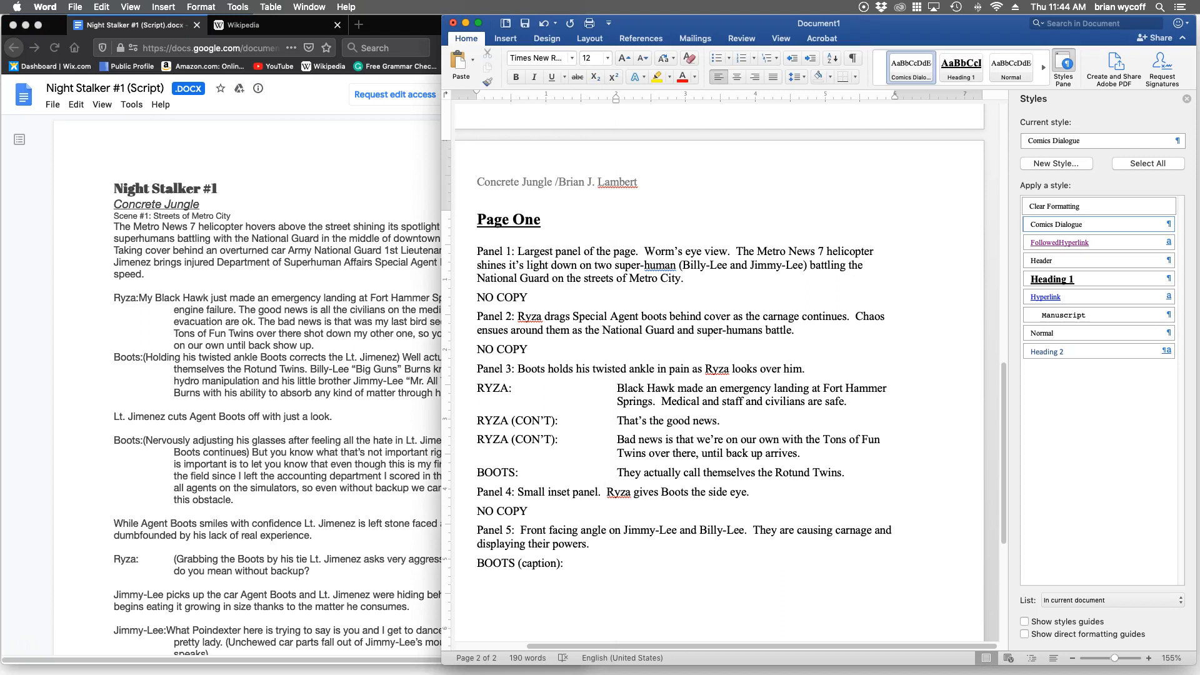
text(Billy-Lee)
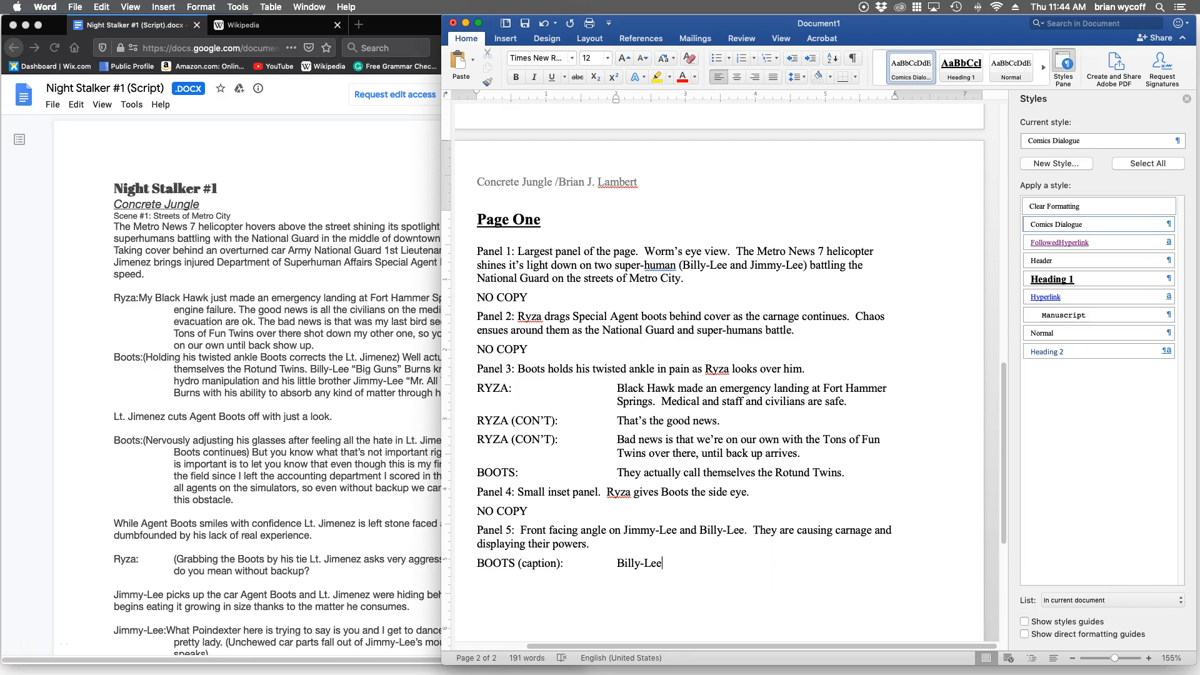
text( “Big Guns)
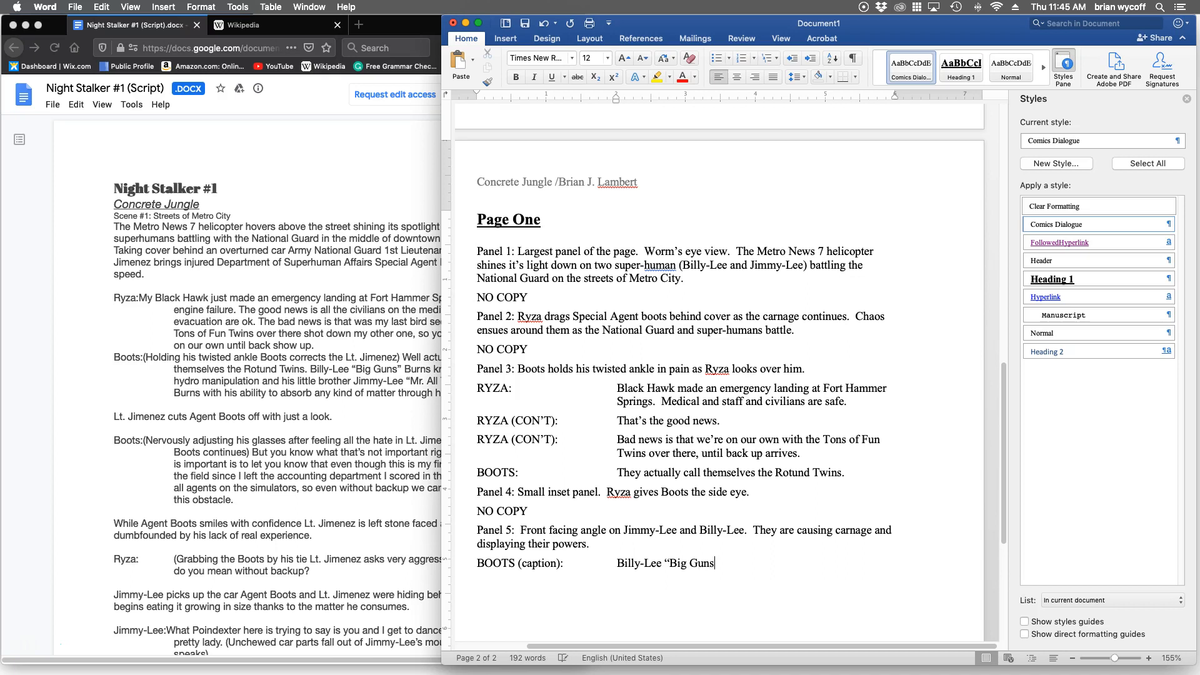
text(” Burns)
Check the script in Firefox again, return to Word, and finish the caption with "is a hydro-manipulator.".
key(super+Tab)
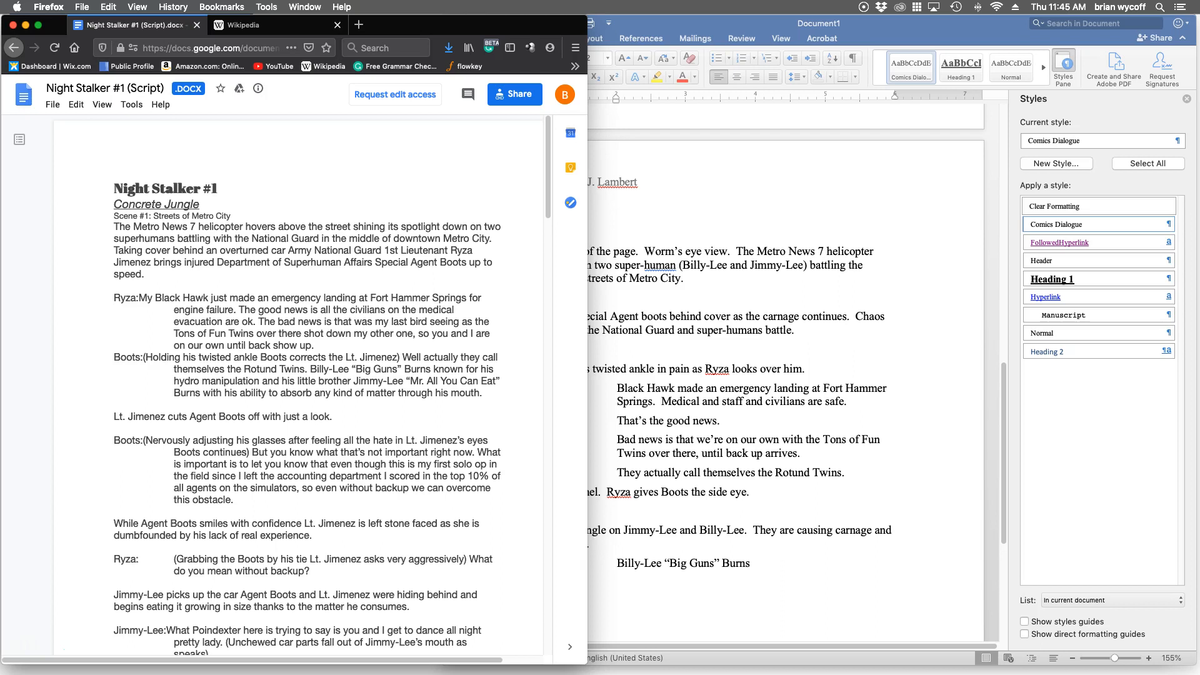
key(super+Tab)
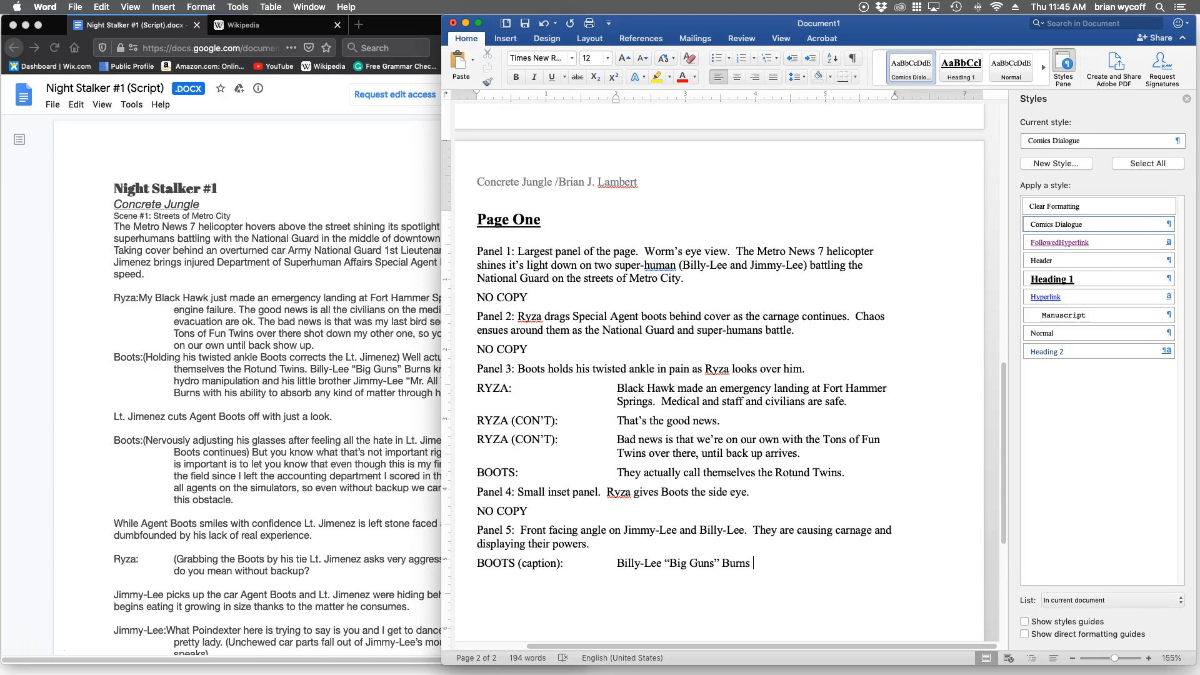
text(is a hydro-manipu)
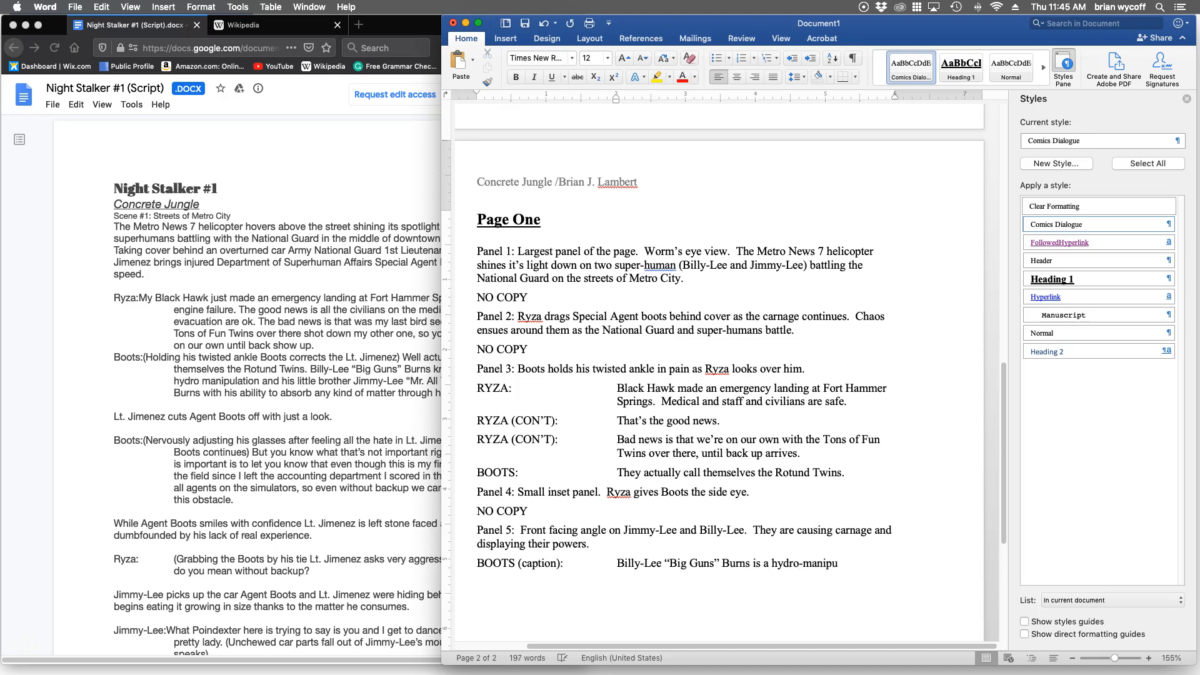
text(lator.)
Add a second "BOOTS (caption):" line below the first and begin its text with "His little brother Jimmy-Lee".
key(Return)
text(BOOTS )
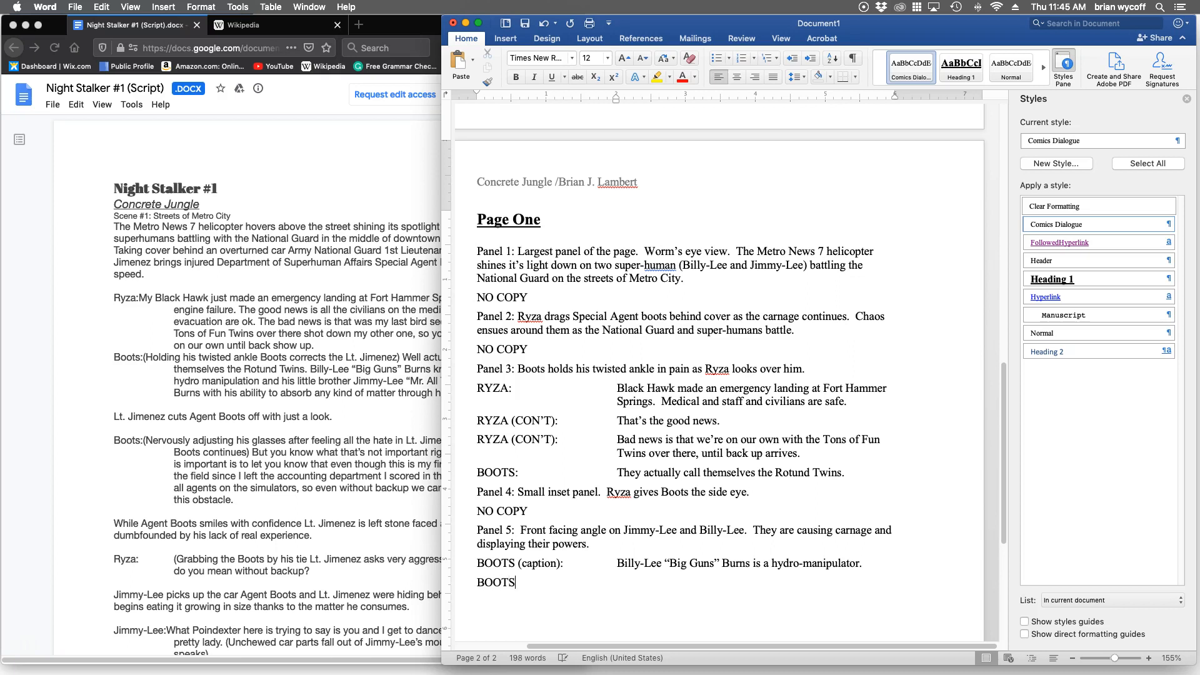
text((caption):)
key(Tab)
text(His little bro)
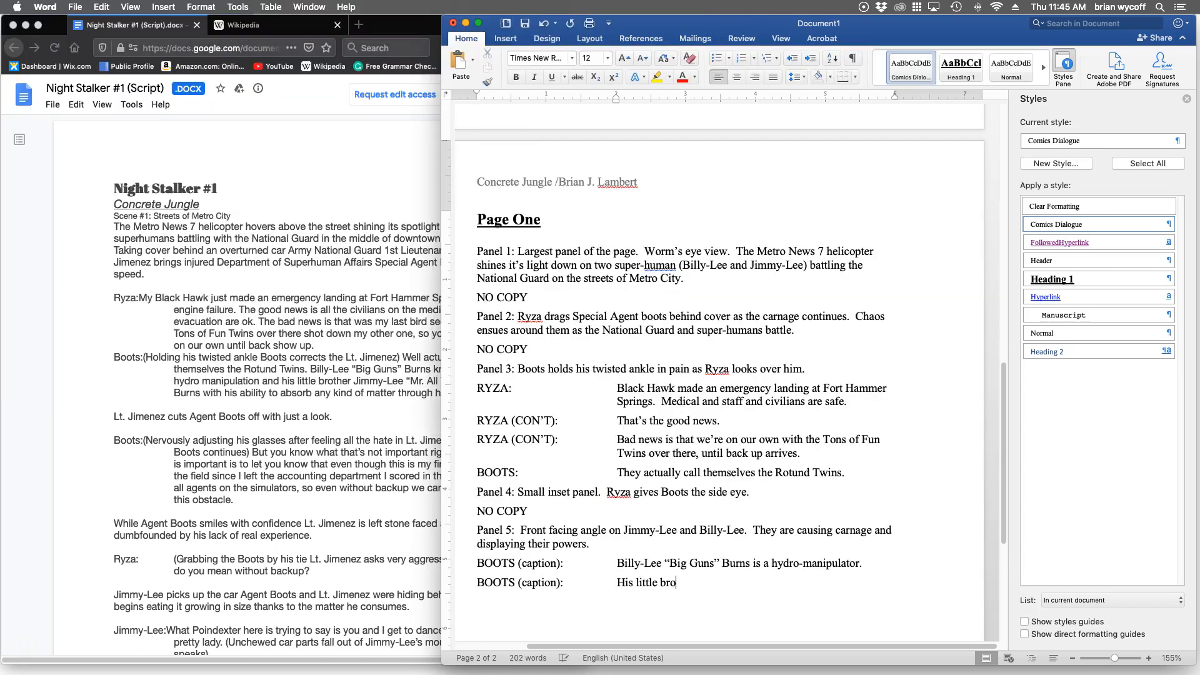
text(ther Jimmy-Lee,)
Check the nickname in the Firefox script, return to Word, and continue the second caption with "“Mr. All You Can Eat” Burns absorbs matter".
key(super+Tab)
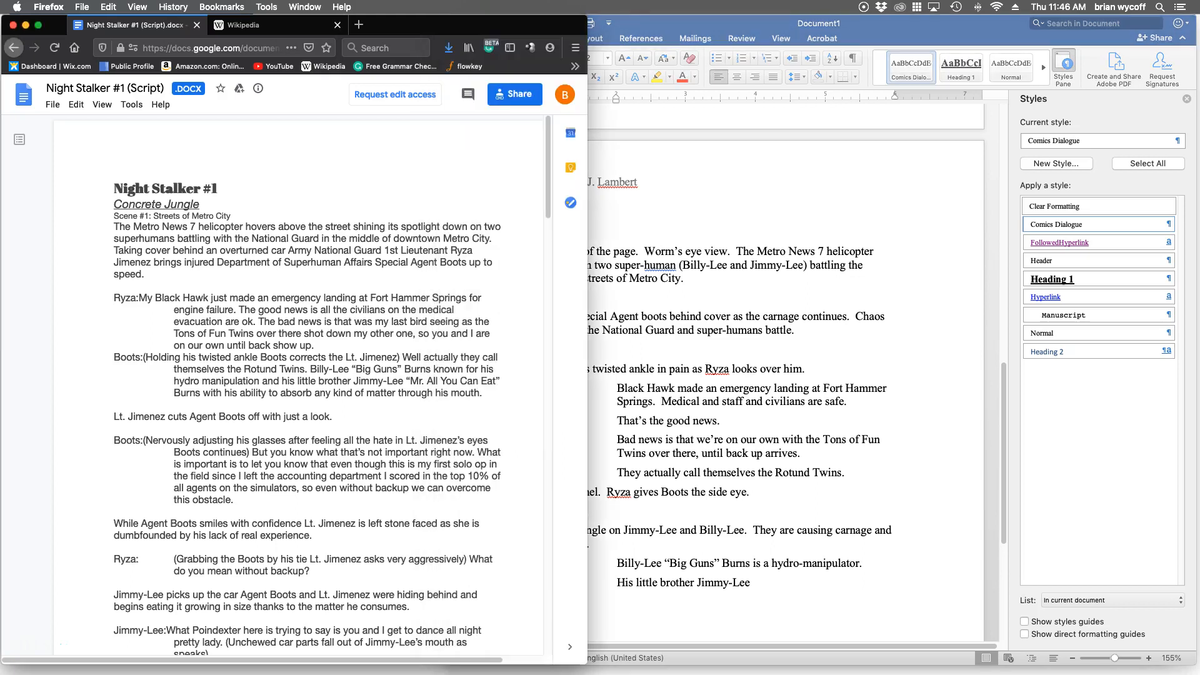
key(super+Tab)
text(“Mr. All you can eat)
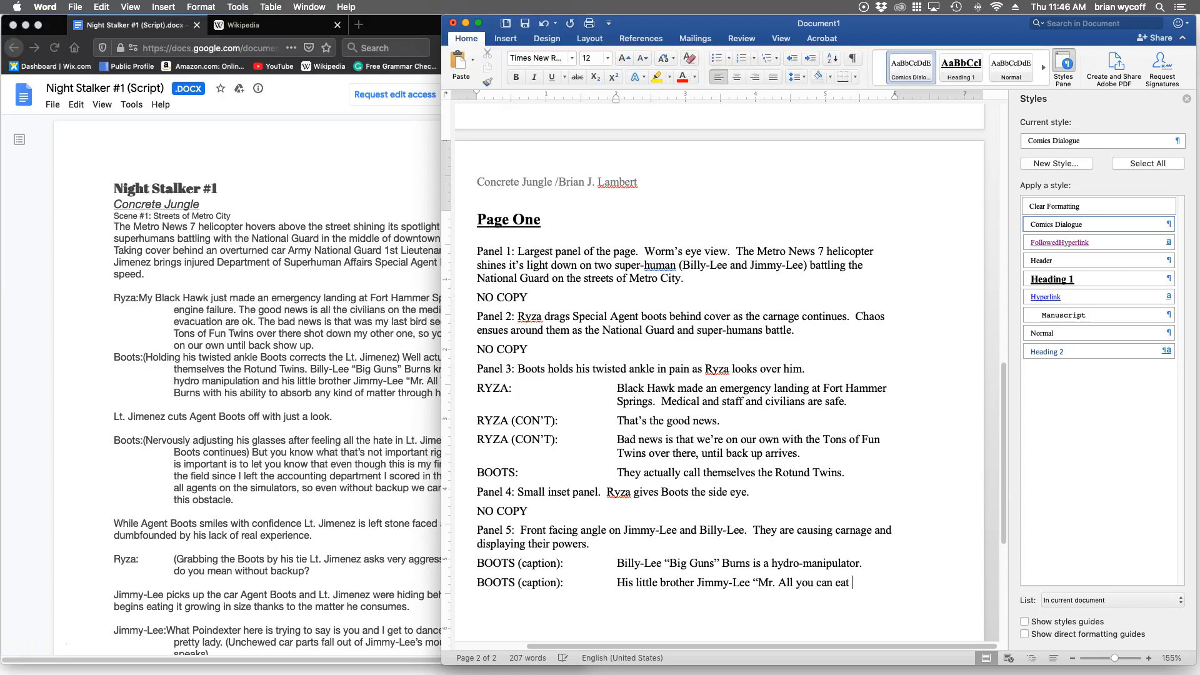
key(BackSpace)
key(BackSpace)
key(BackSpace)
key(BackSpace)
key(BackSpace)
key(BackSpace)
key(BackSpace)
key(BackSpace)
key(BackSpace)
key(BackSpace)
key(BackSpace)
key(BackSpace)
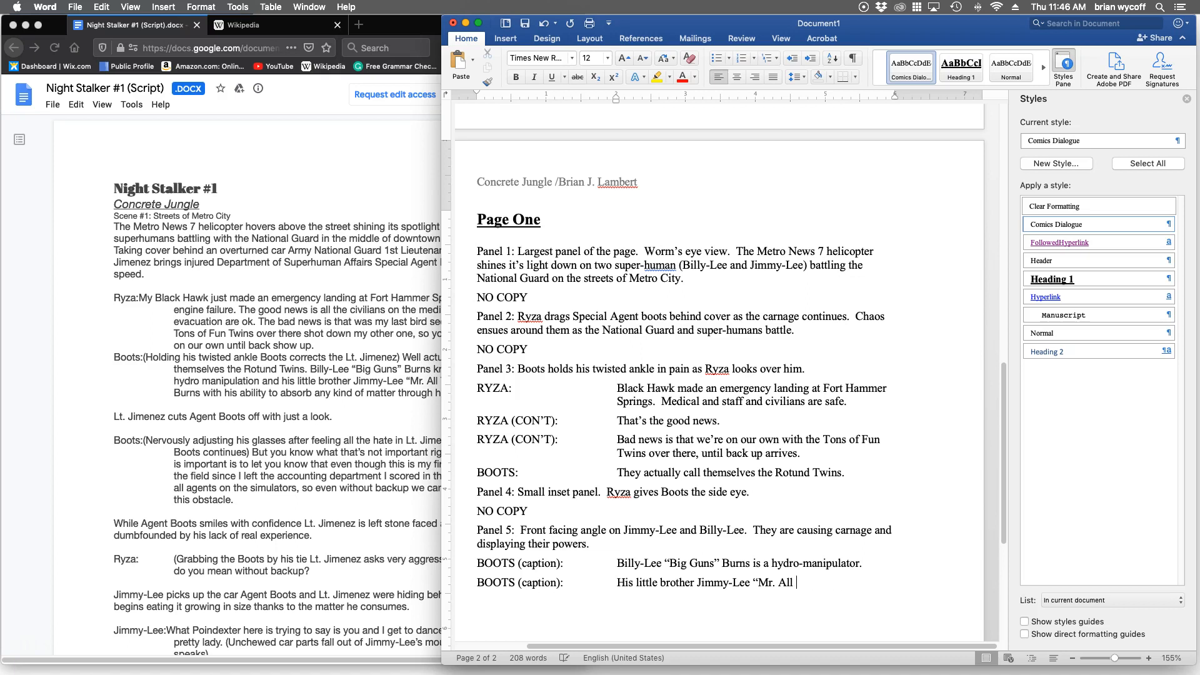
text(You Can Eat ” Burns abs)
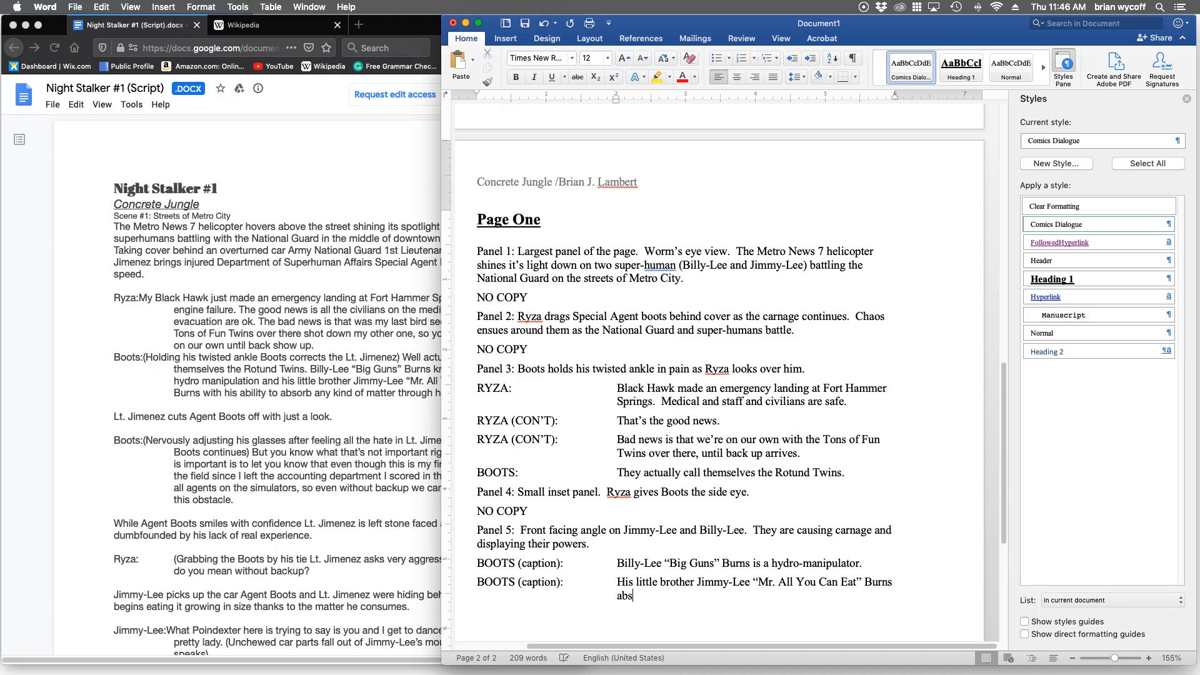
text(orbs matter)
Check the script in Firefox, return to Word, and finish the second caption with "through his mouth.".
key(super+Tab)
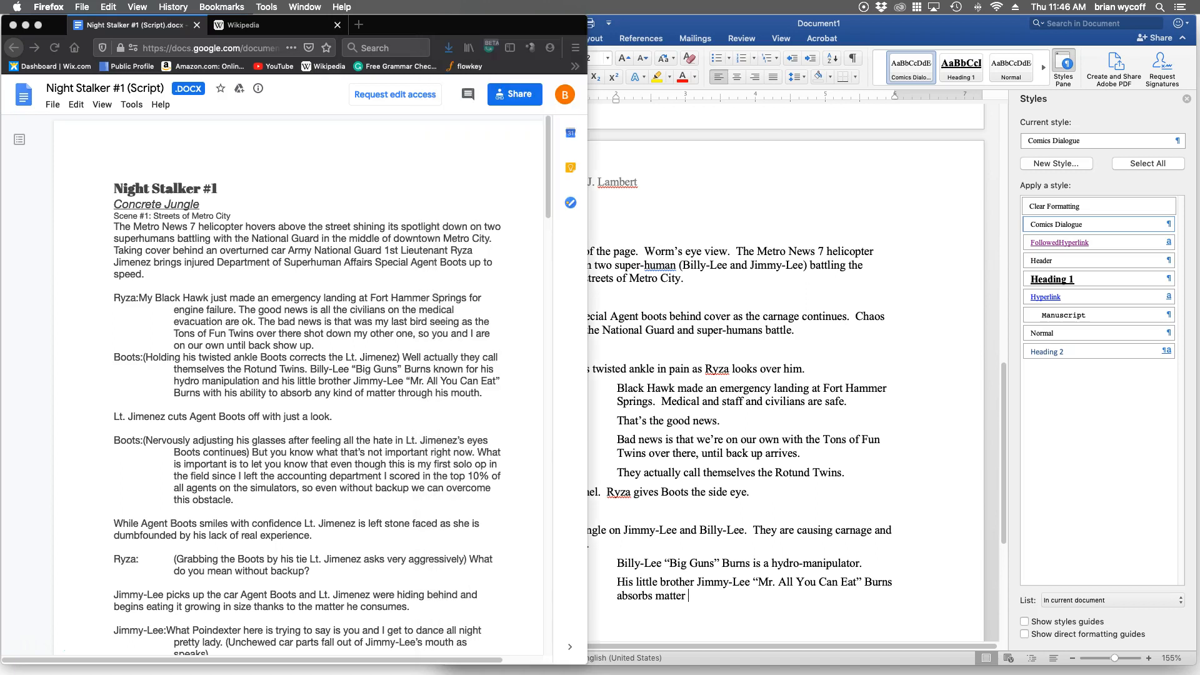
key(super+Tab)
text(through his mouth)
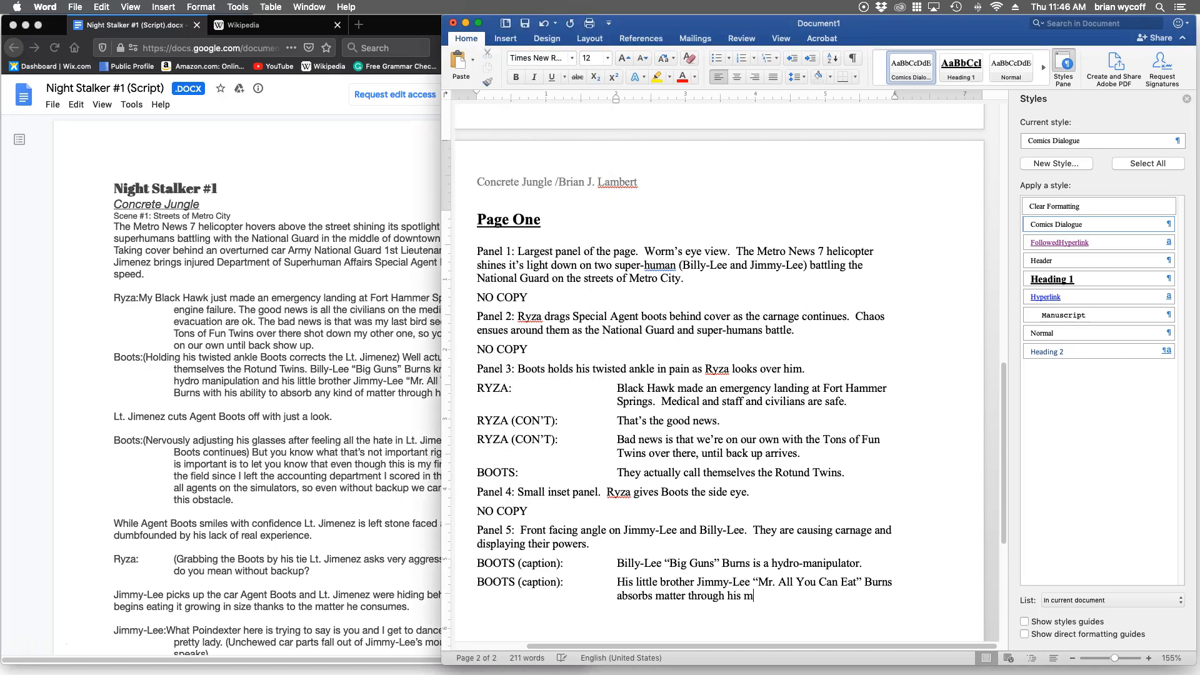
key(BackSpace)
key(BackSpace)
text(h.)
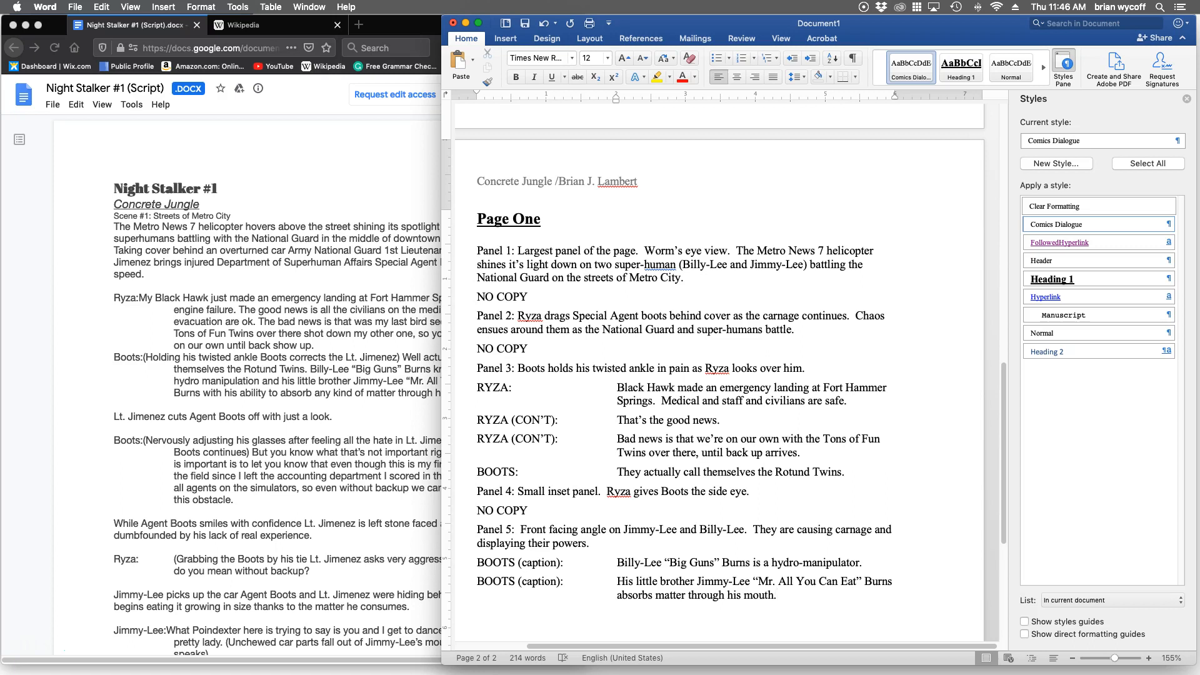
Make the labels "Panel 1:" through "Panel 5:" bold, leaving their descriptions in regular weight.
drag(517, 251, 477, 250)
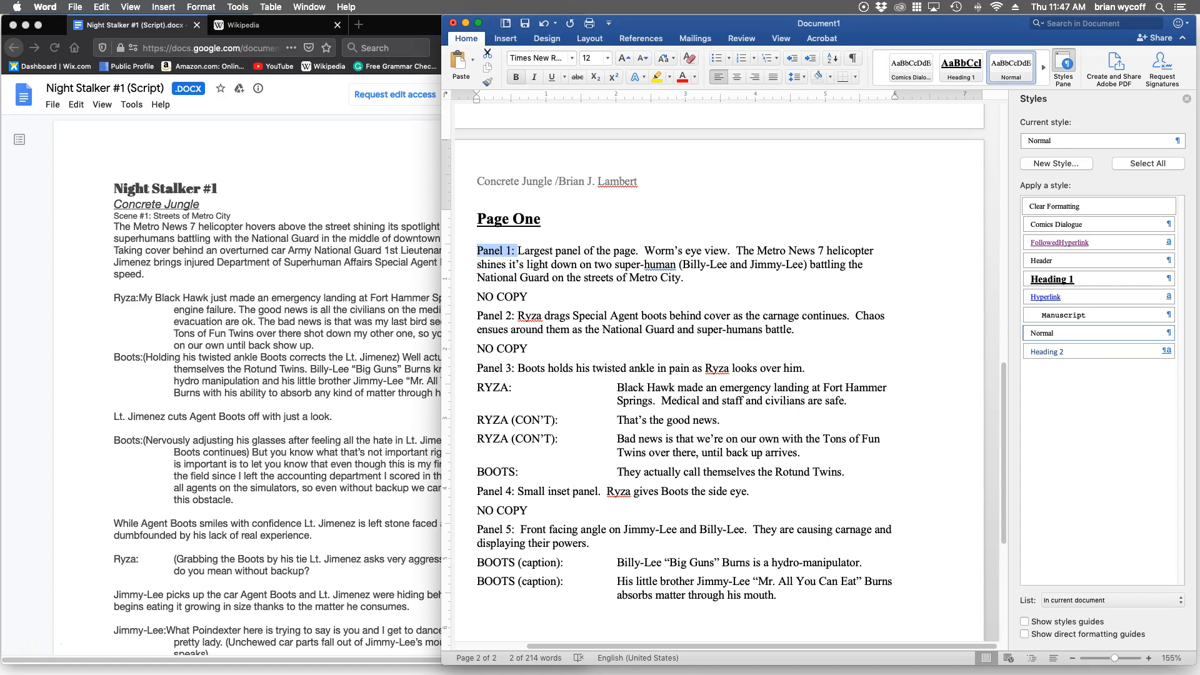
click(516, 76)
drag(518, 315, 477, 316)
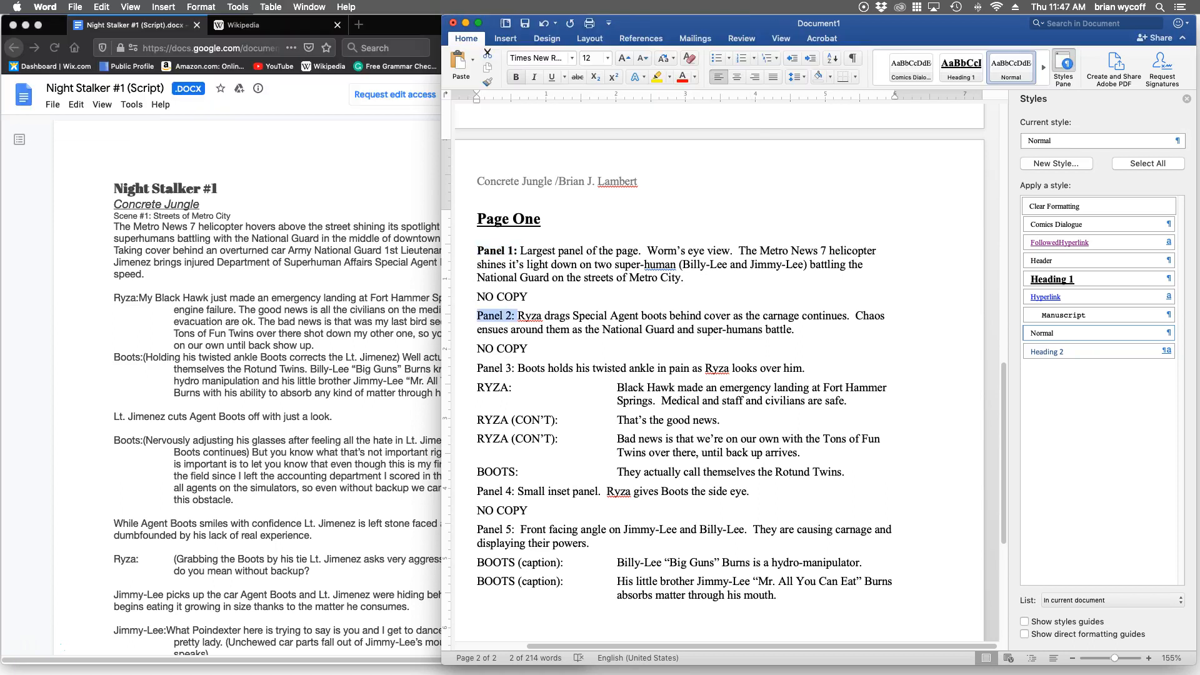
key(super+b)
drag(517, 368, 477, 368)
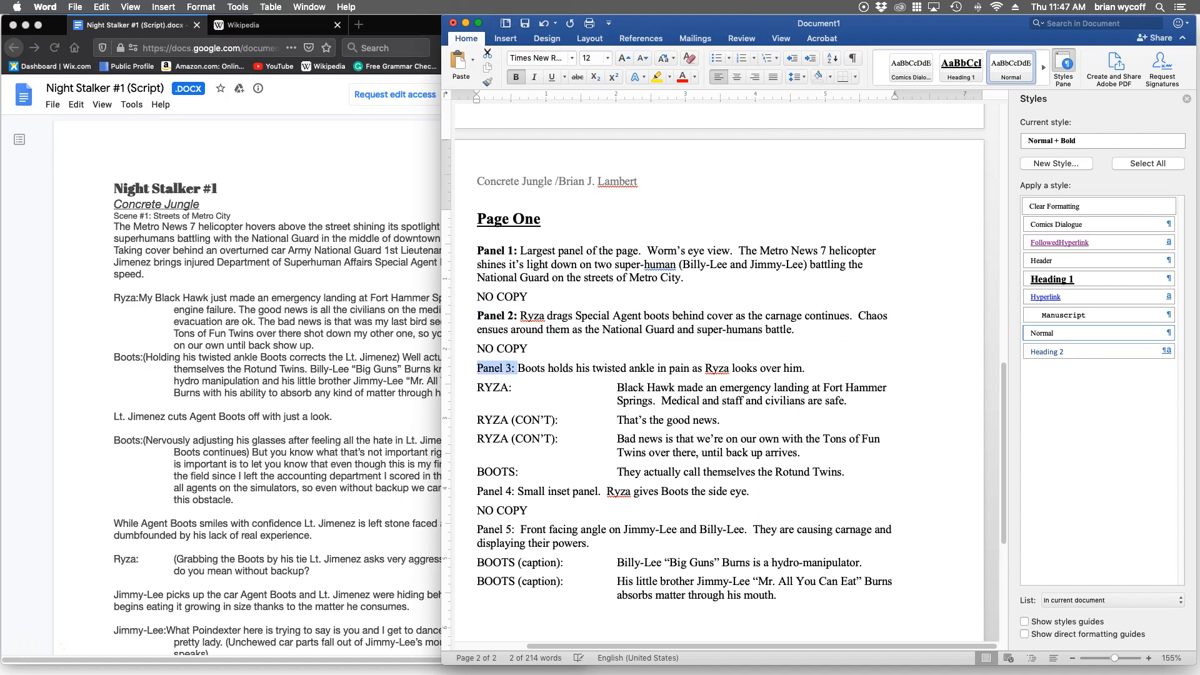
click(515, 76)
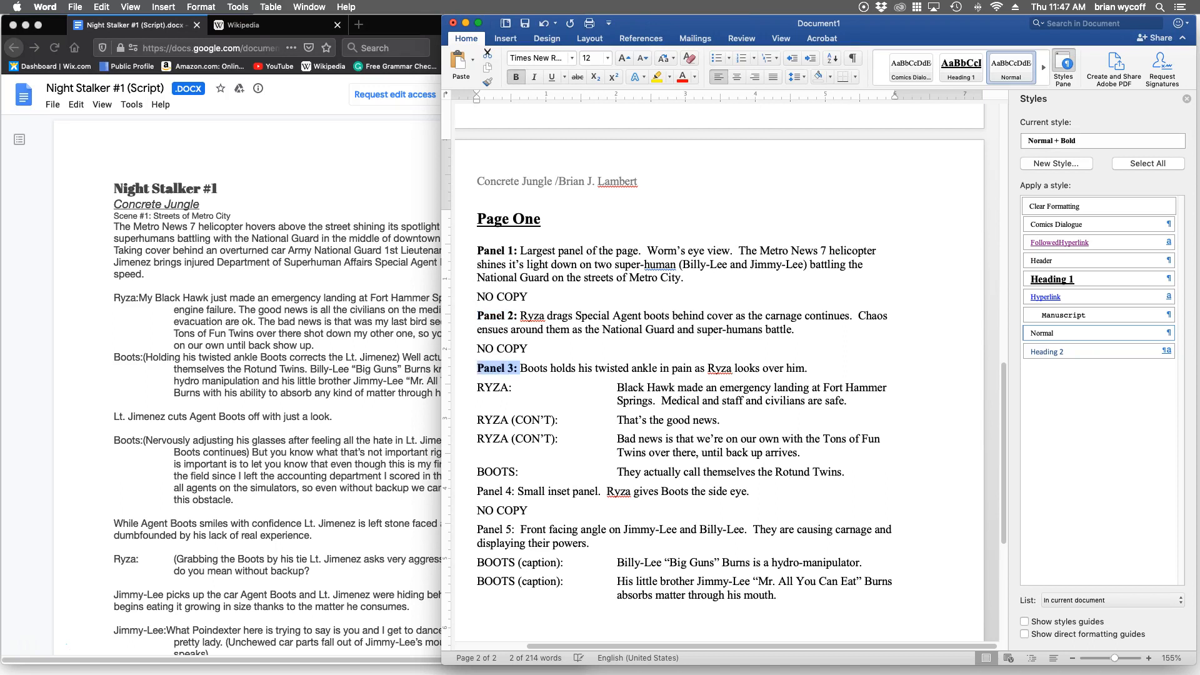
drag(518, 491, 477, 492)
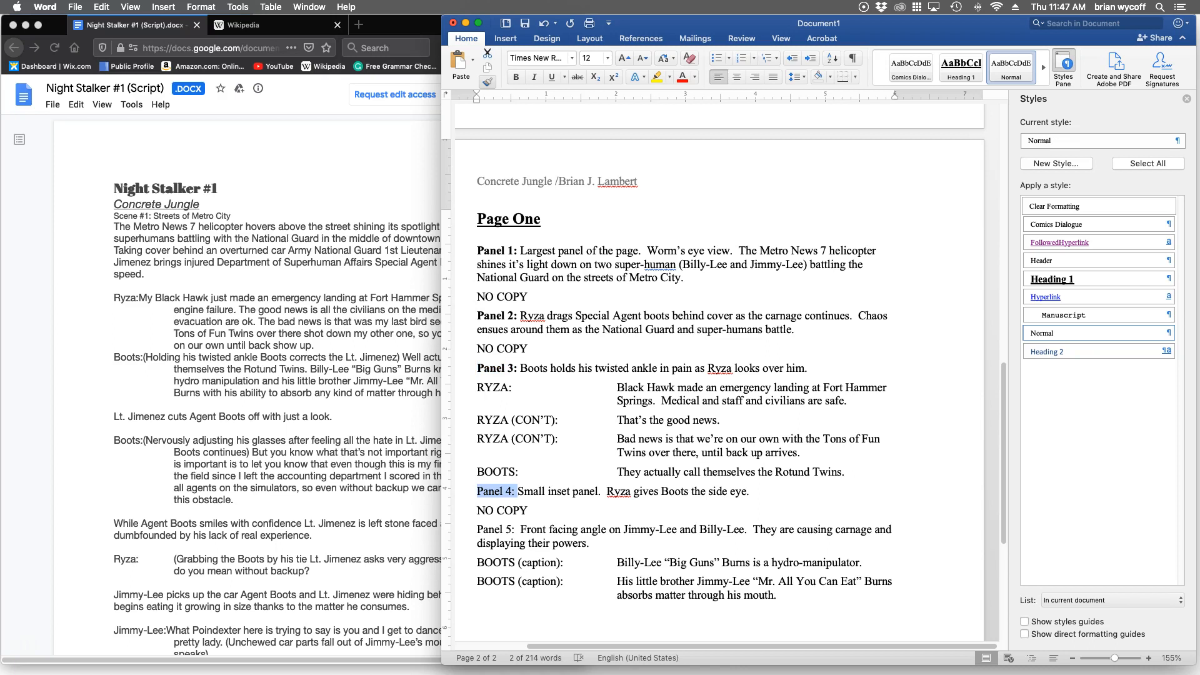
click(516, 76)
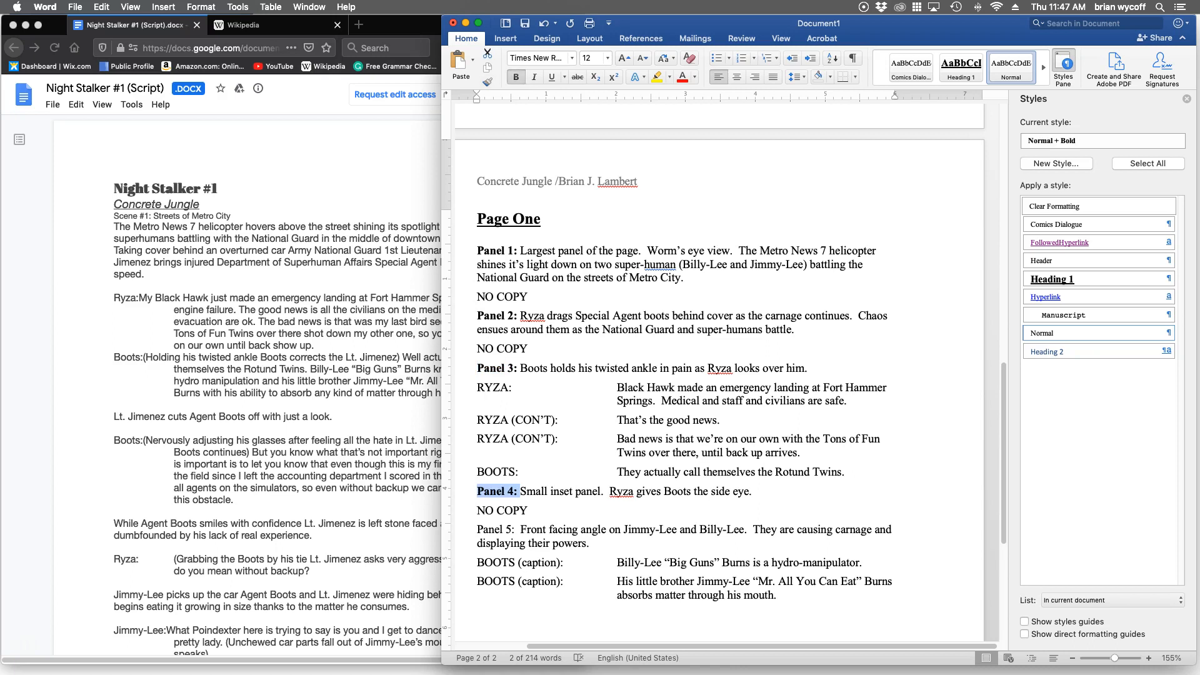
drag(520, 530, 477, 529)
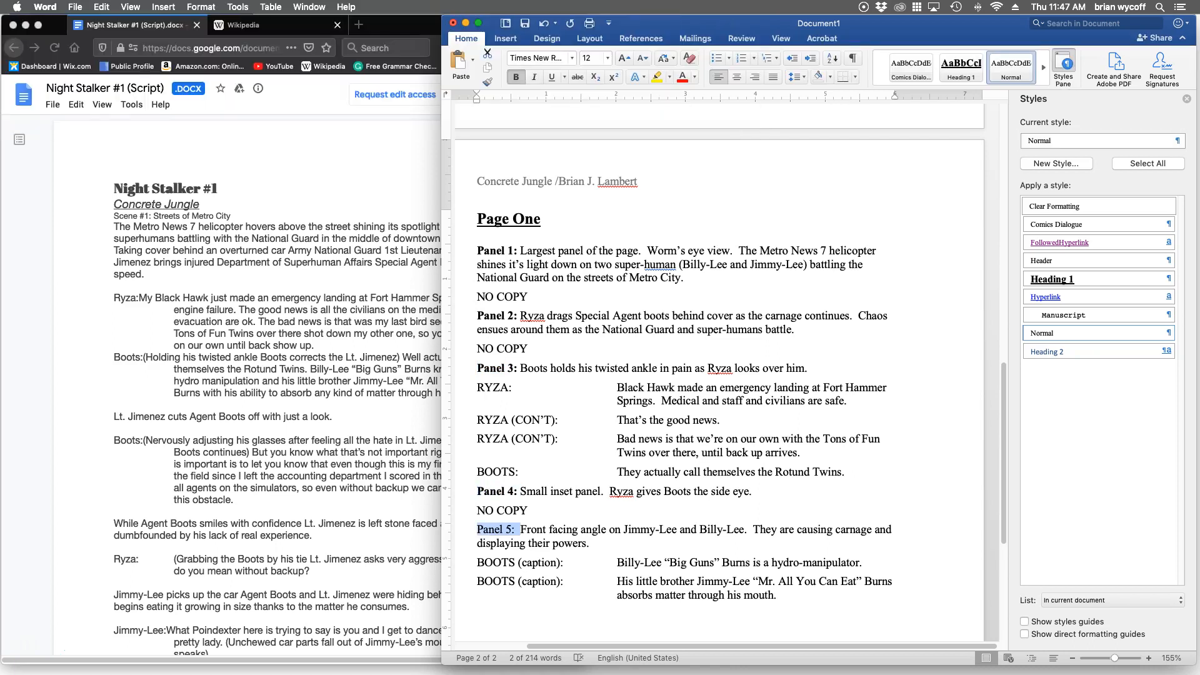
click(516, 76)
click(665, 264)
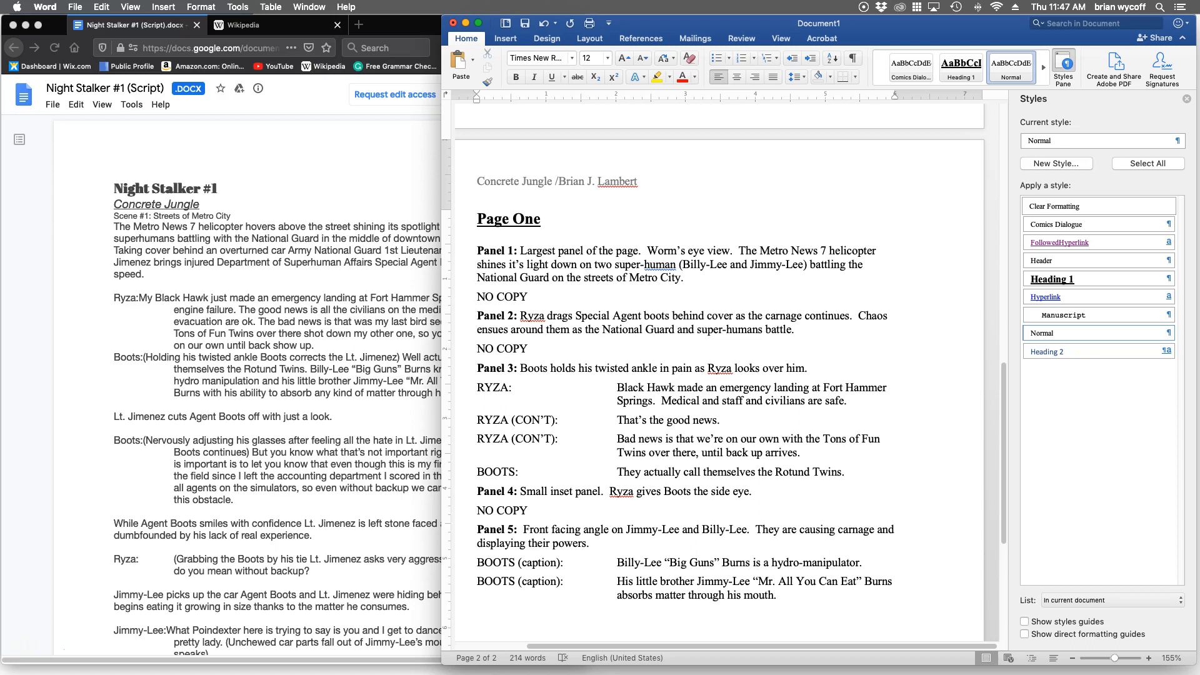
Insert a page break after the last Panel 5 caption and add the Heading 1 title "Page 2" on the new page.
scroll(719, 375, down, 2)
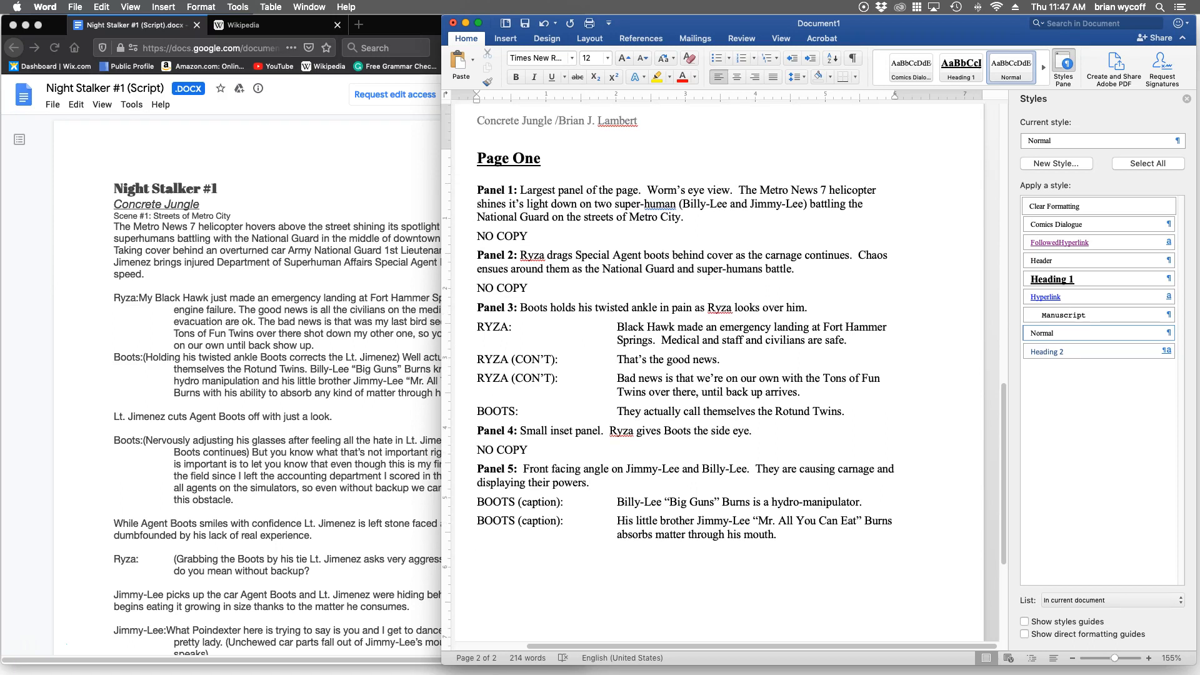
scroll(719, 375, down, 1)
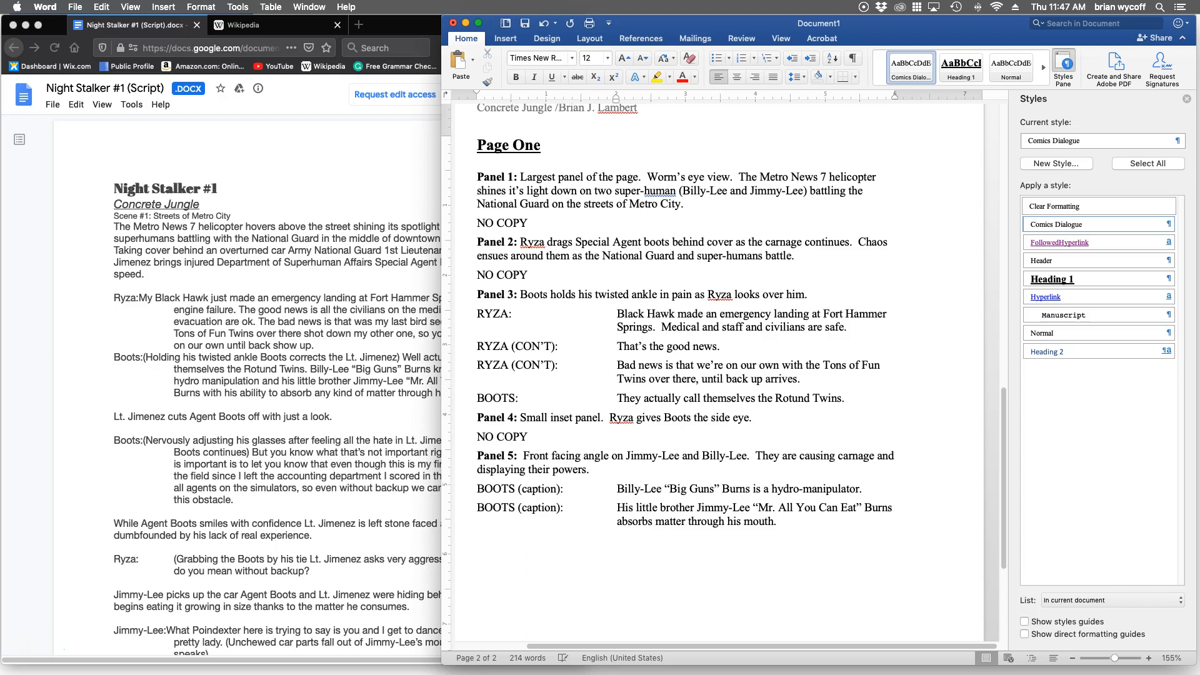
key(super+Return)
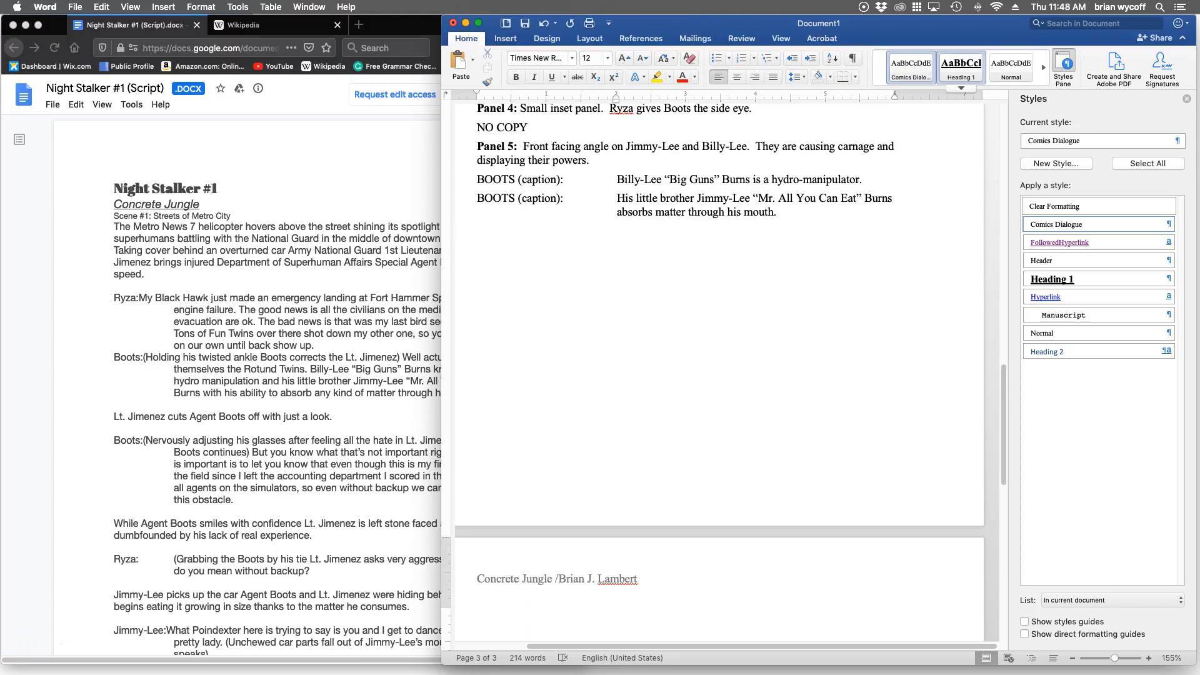
click(961, 66)
text(Page 2)
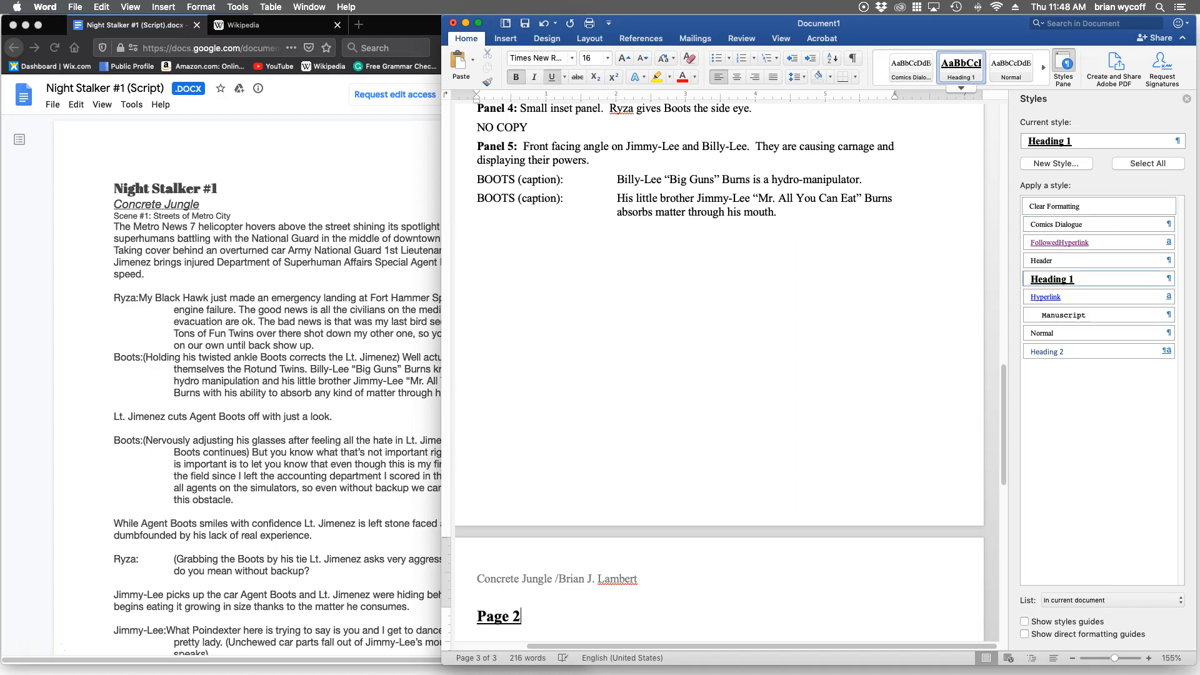
Change the first comic page's heading to "Page 1".
scroll(719, 375, up, 8)
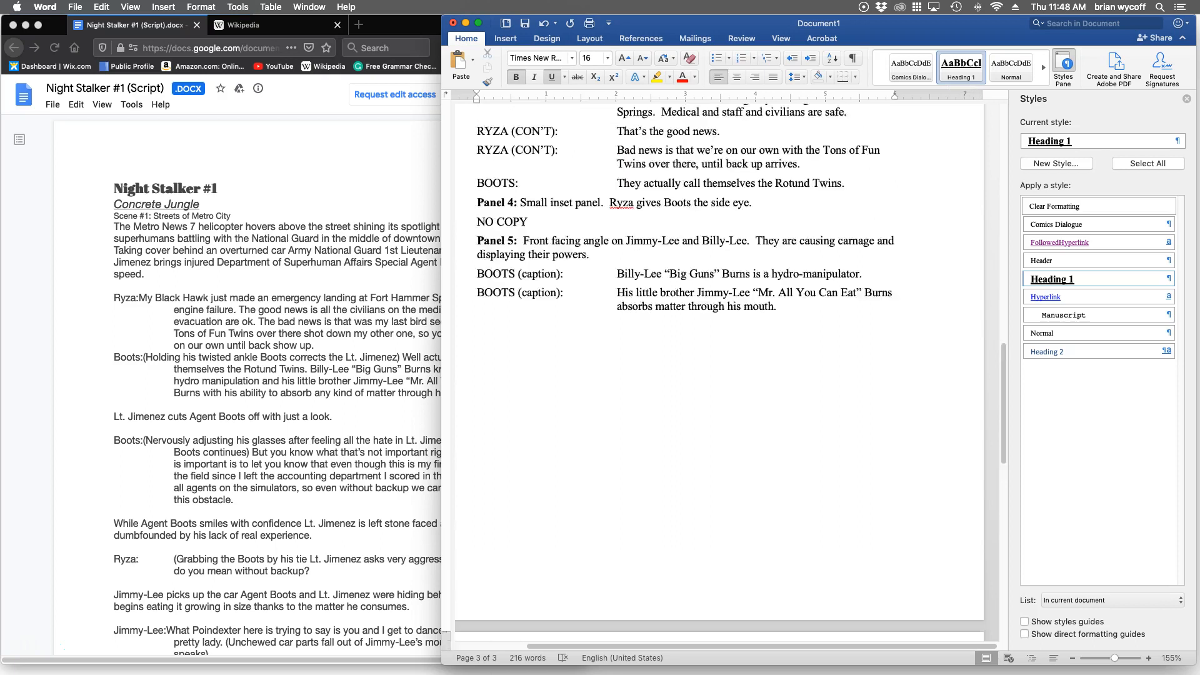
scroll(719, 375, down, 2)
scroll(712, 375, down, 6)
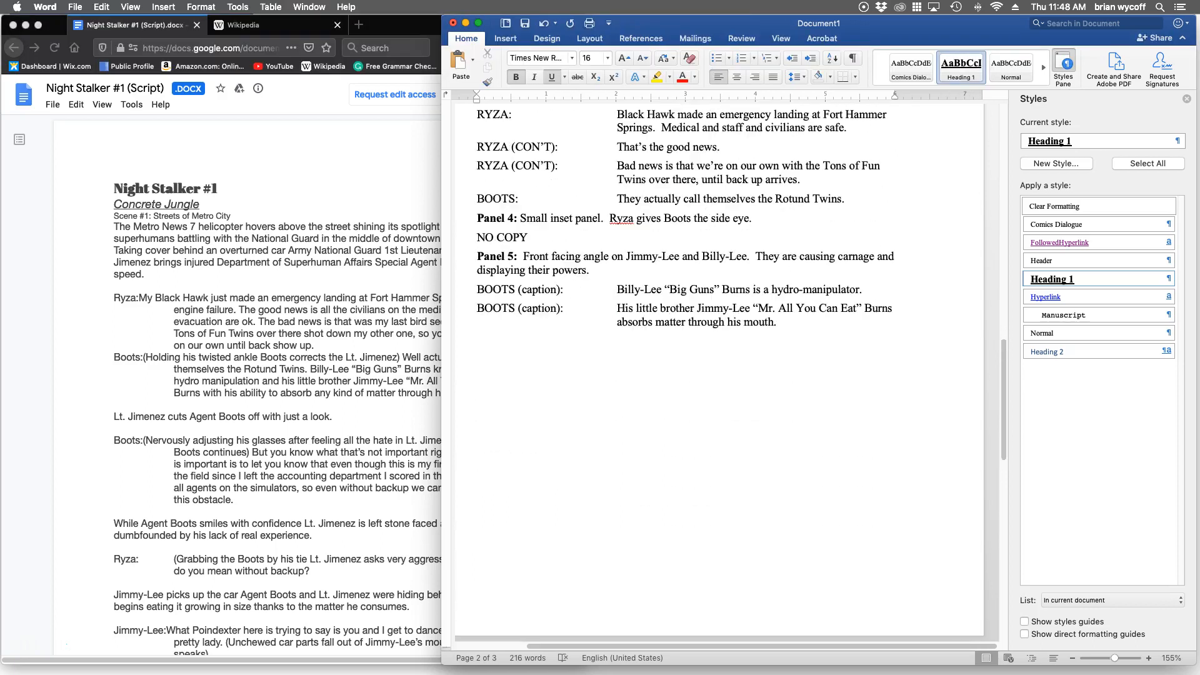
scroll(712, 375, up, 6)
scroll(719, 376, up, 4)
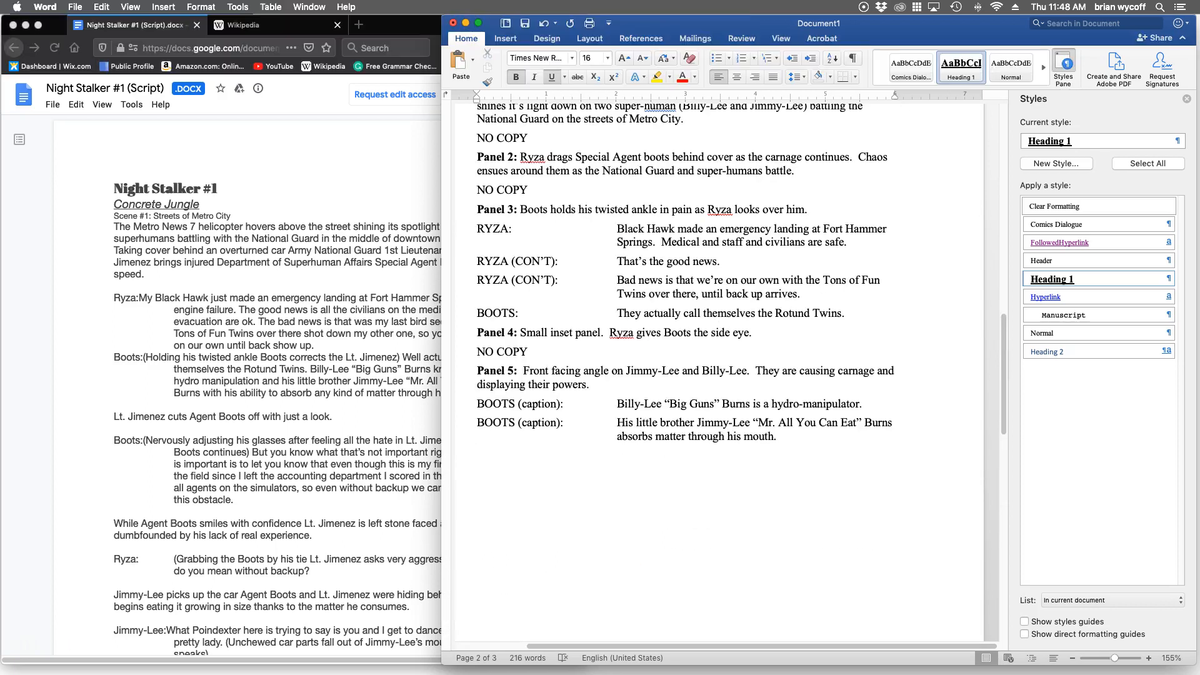
key(BackSpace)
key(BackSpace)
key(BackSpace)
text(1)
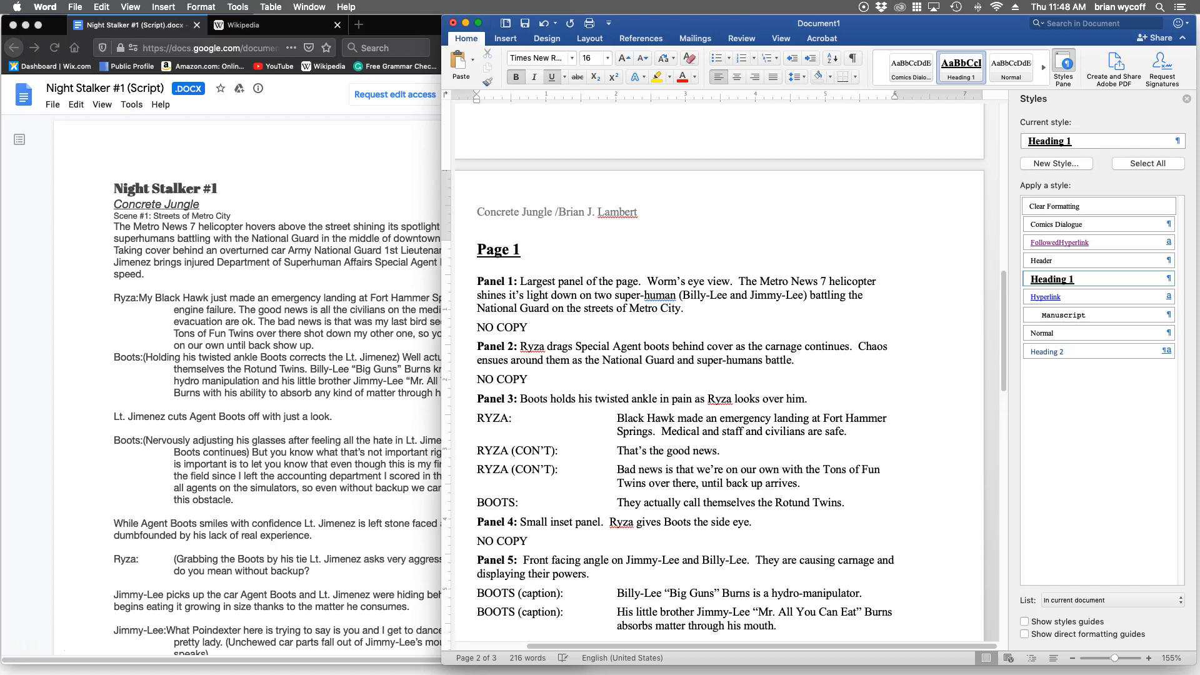
Start a new Normal style line below the "Page 2" heading.
scroll(719, 375, down, 10)
click(522, 412)
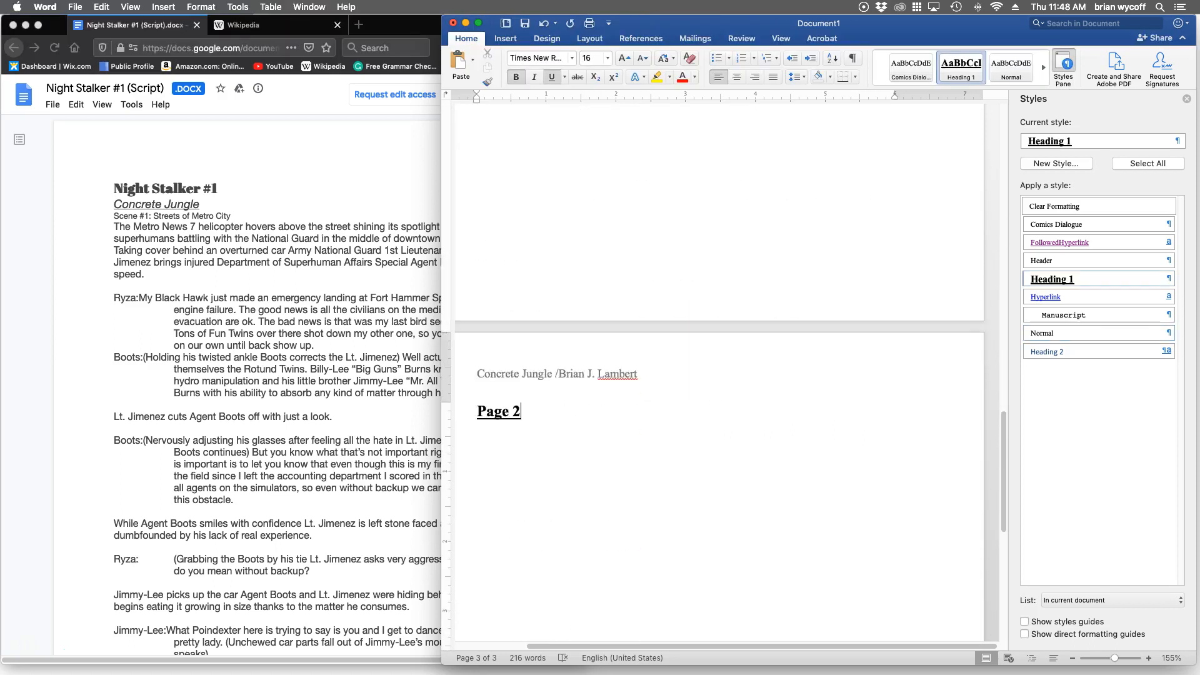
key(Return)
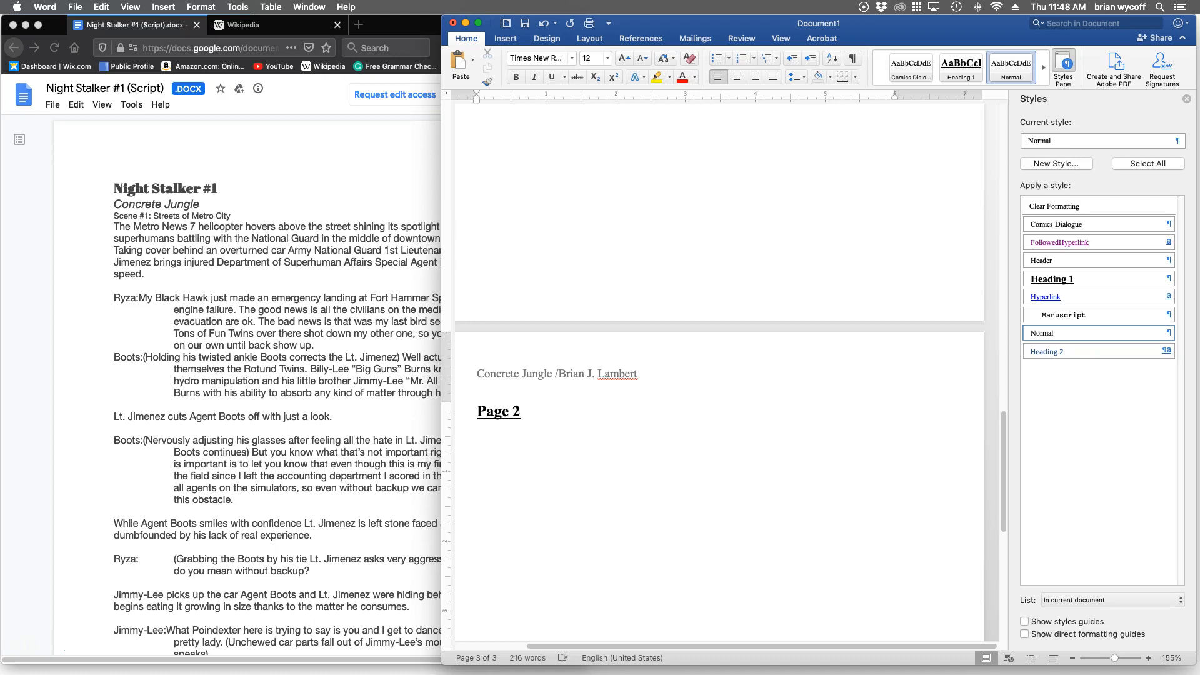
Add the label "Panel 1:" on the line below the "Page 2" heading.
text(Panel 1)
scroll(719, 375, up, 10)
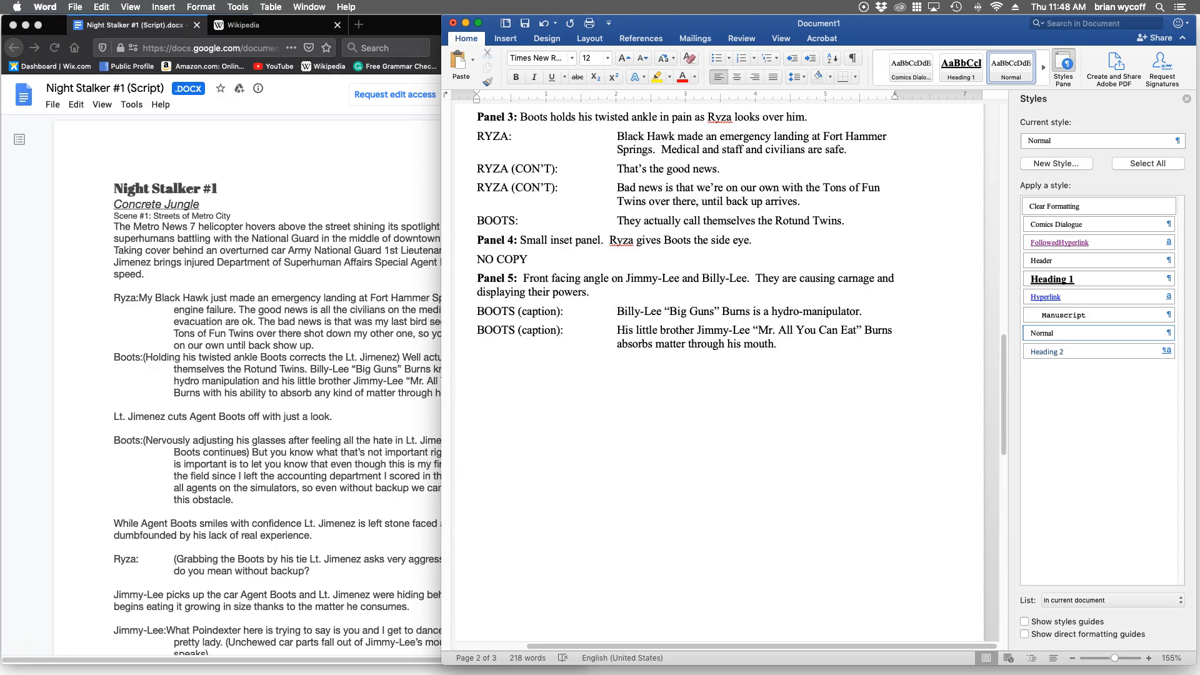
scroll(719, 376, up, 1)
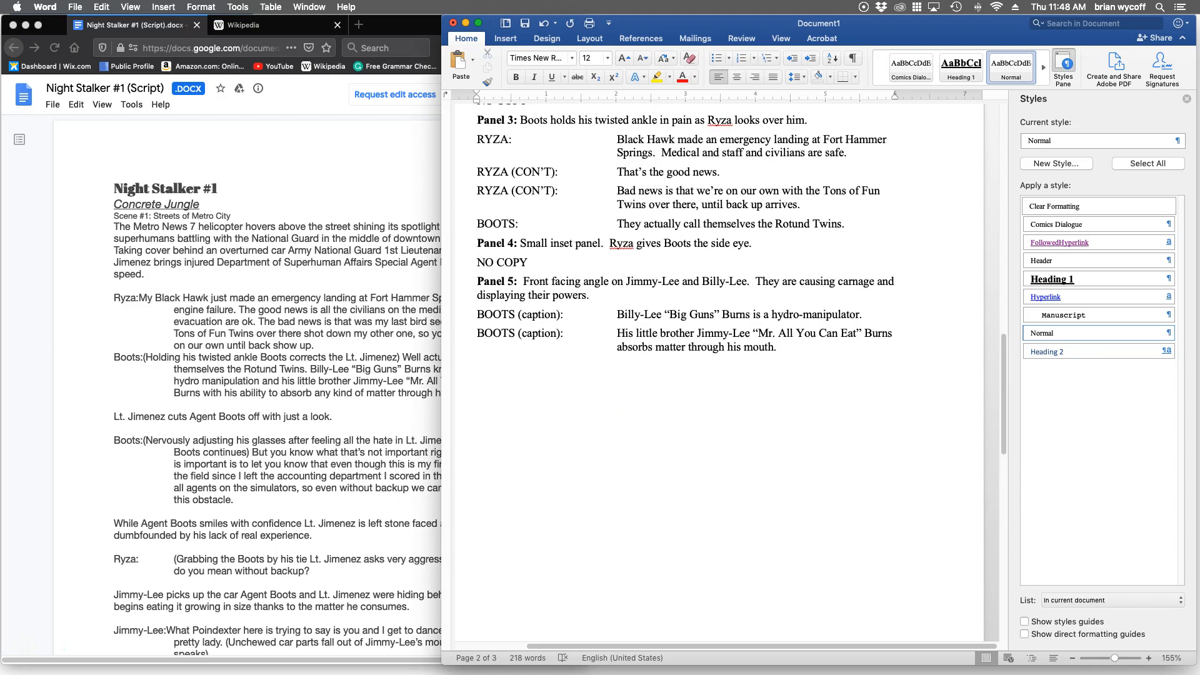
scroll(719, 375, down, 8)
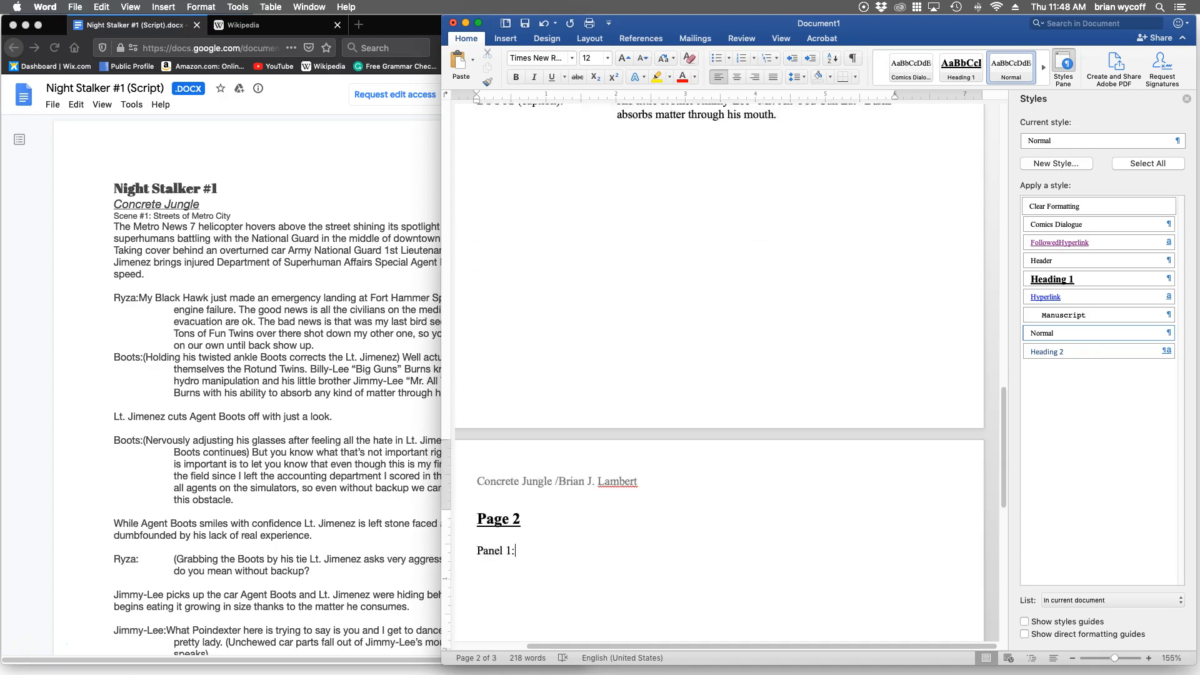
scroll(719, 375, down, 1)
scroll(719, 375, down, 1)
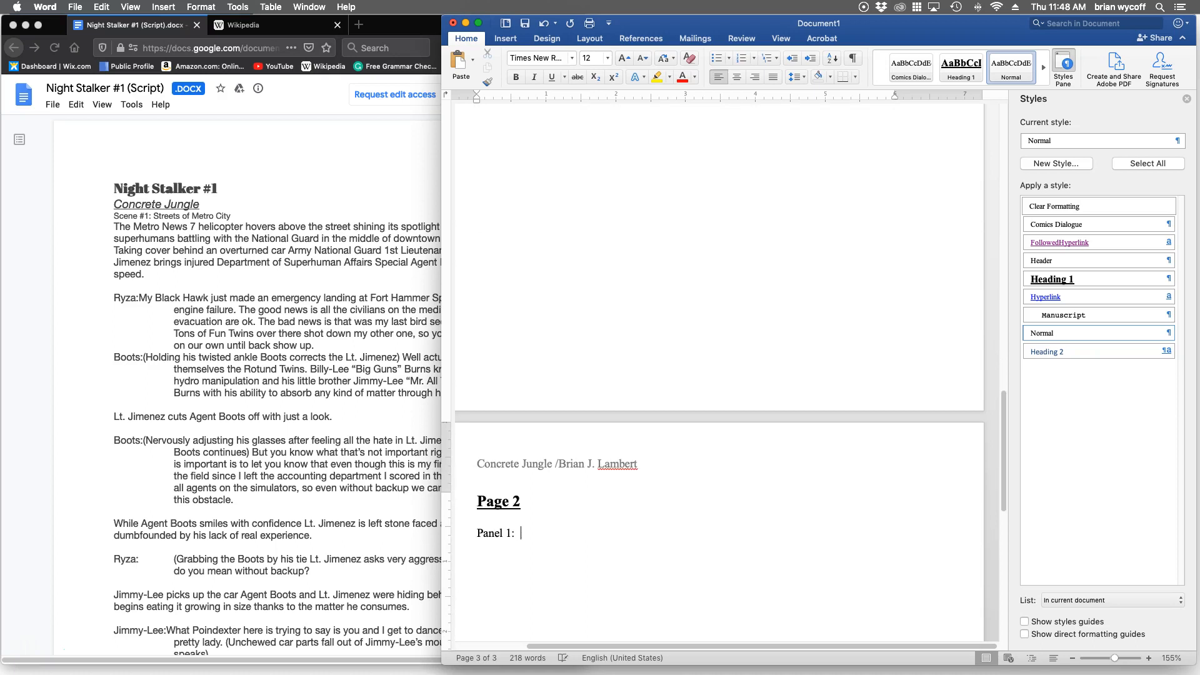
Begin Page 2's Panel 1 description with "Focus on Ryza".
text(Focus on Ryza as)
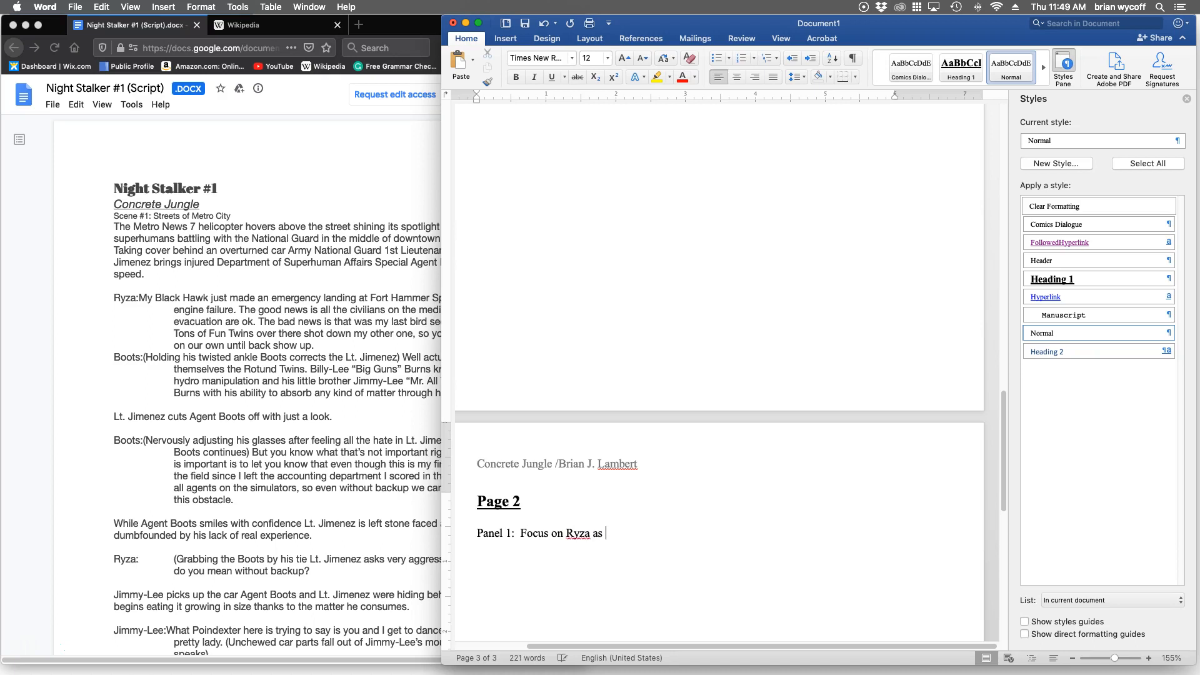
key(BackSpace)
key(BackSpace)
Continue the Page 2 Panel 1 description with the sentence "She looks at Boots angrily and exasperated.".
text(.  She looks at )
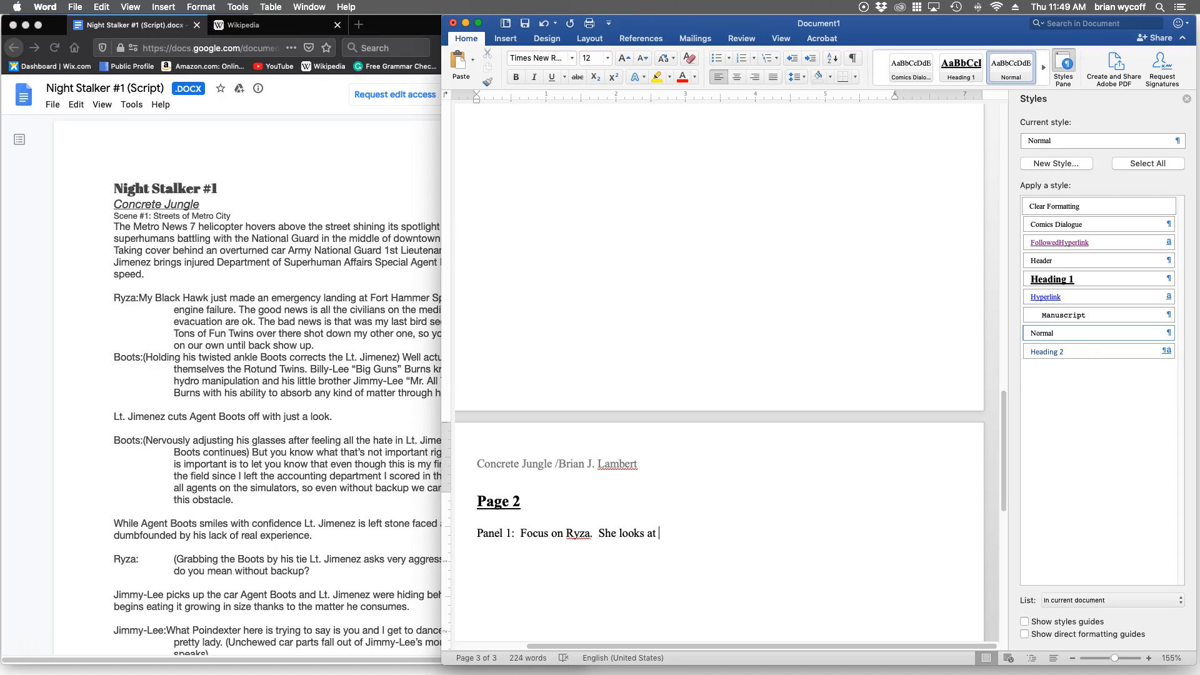
text(Boots angry)
key(BackSpace)
text(ily and exaspera)
key(BackSpace)
key(BackSpace)
key(BackSpace)
key(BackSpace)
key(BackSpace)
key(BackSpace)
key(BackSpace)
key(BackSpace)
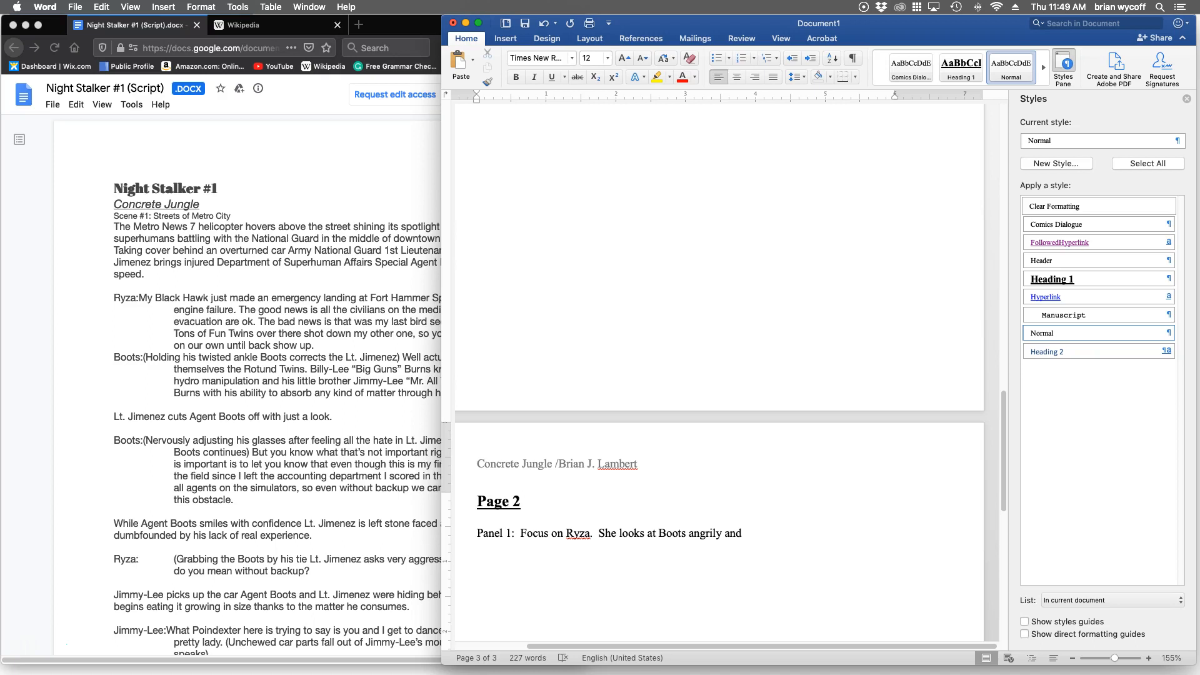
text(exasperated.)
key(BackSpace)
Finish the Page 2 Panel 1 description with "Debris flies over their heads as they take cover.".
text(Debris flies over their heads as they take cover.)
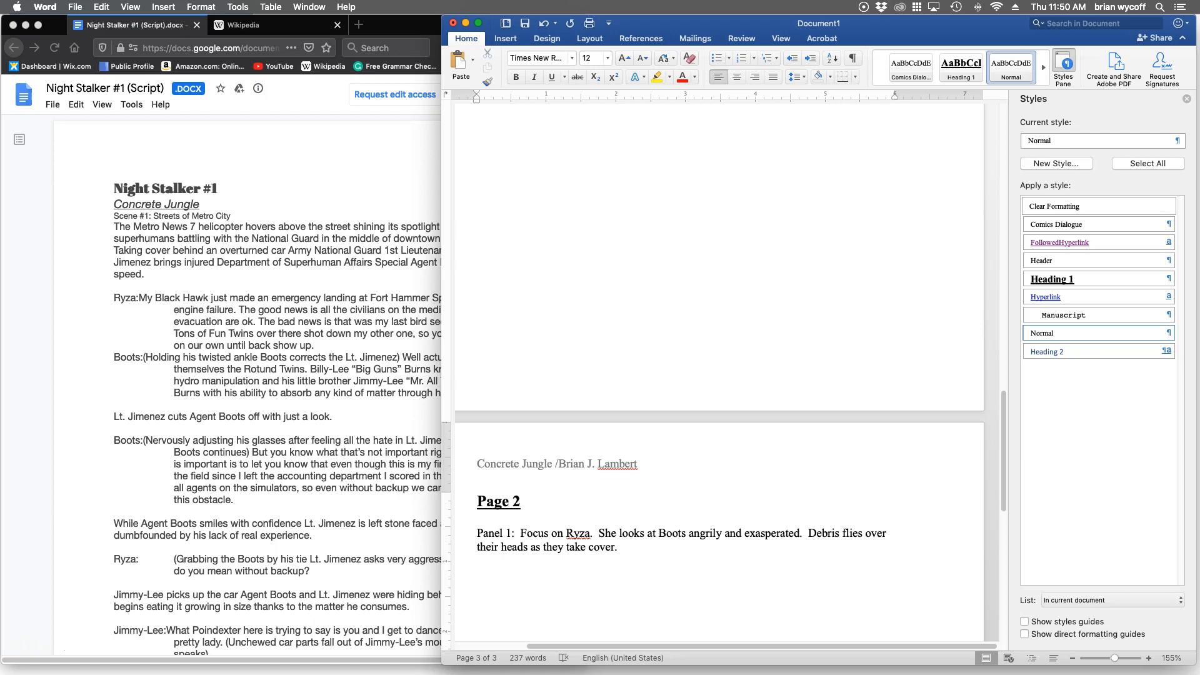
Make the "Panel 1:" label on Page 2 bold, leaving its description in regular weight.
drag(477, 534, 520, 533)
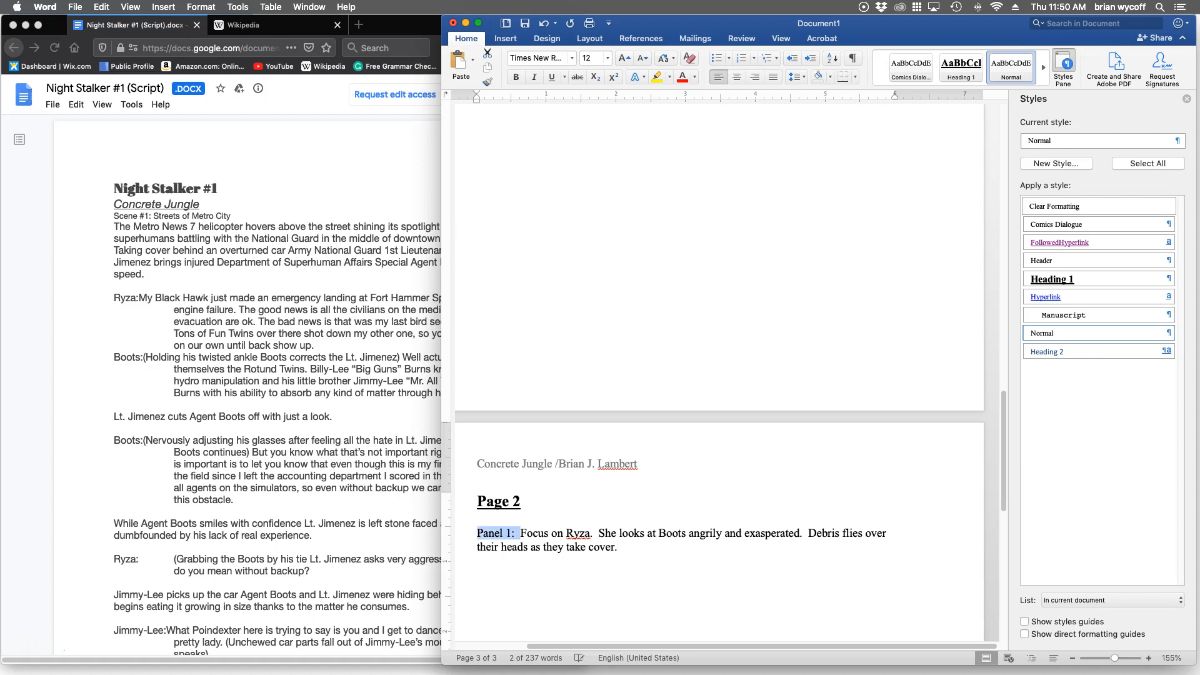
key(super+b)
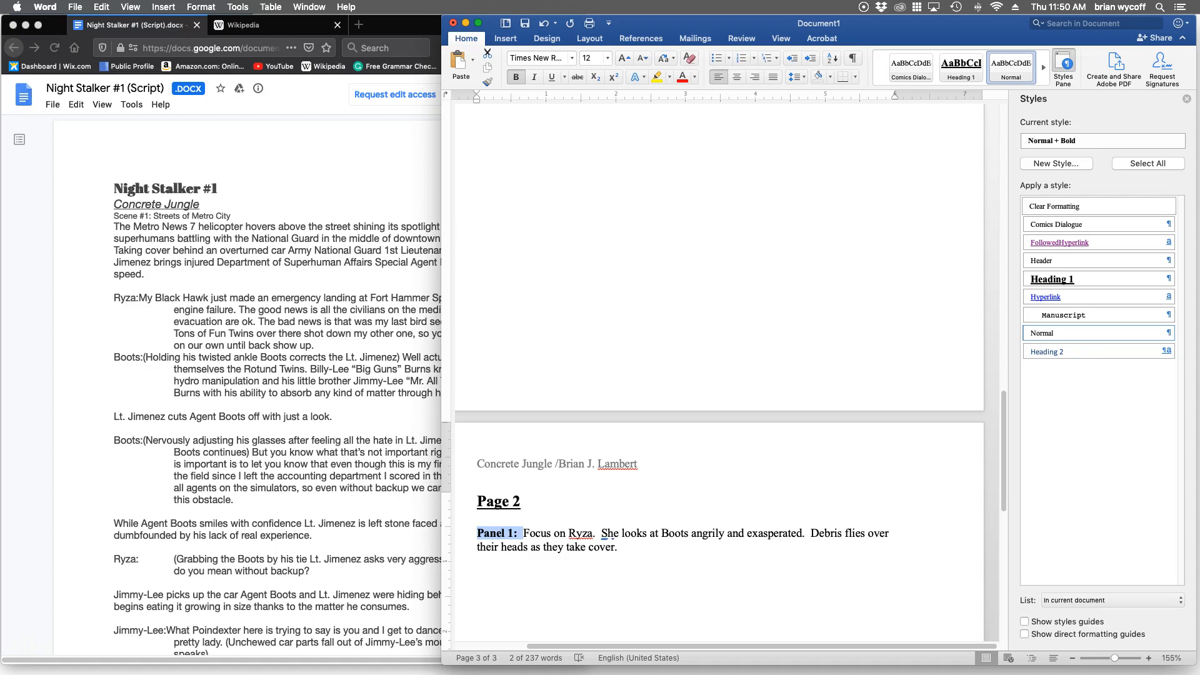
click(619, 547)
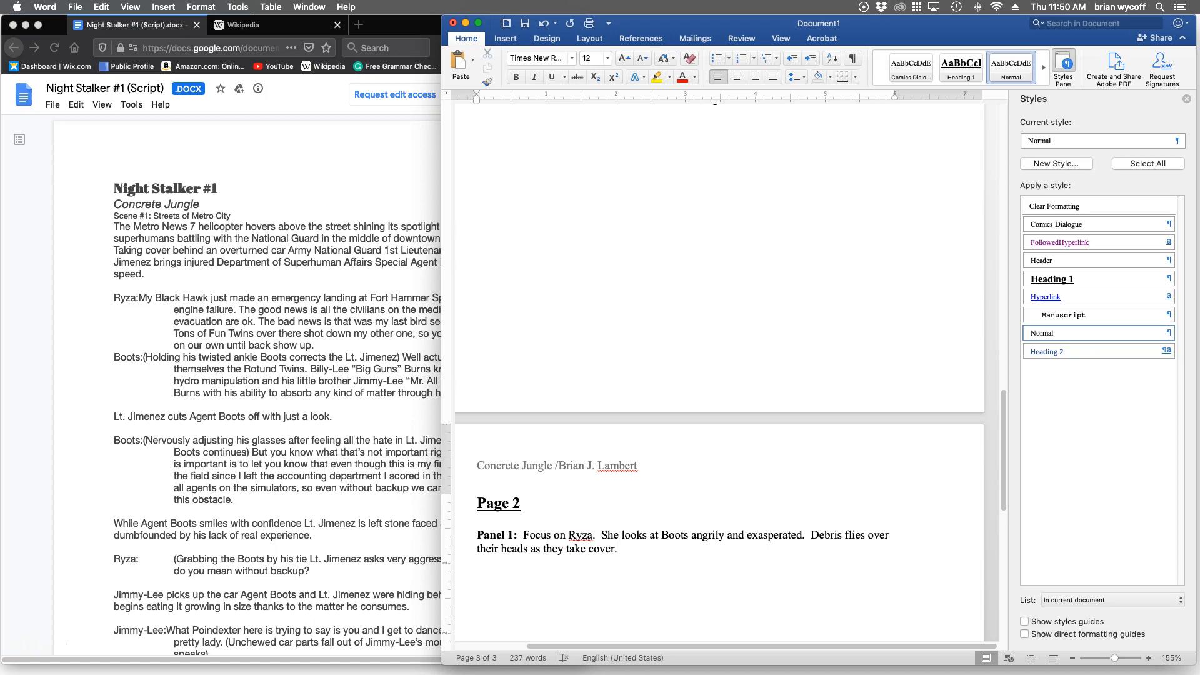
Review the formatted script from Page 2 back through Page 1 to the title, cover and character list.
scroll(719, 375, up, 1)
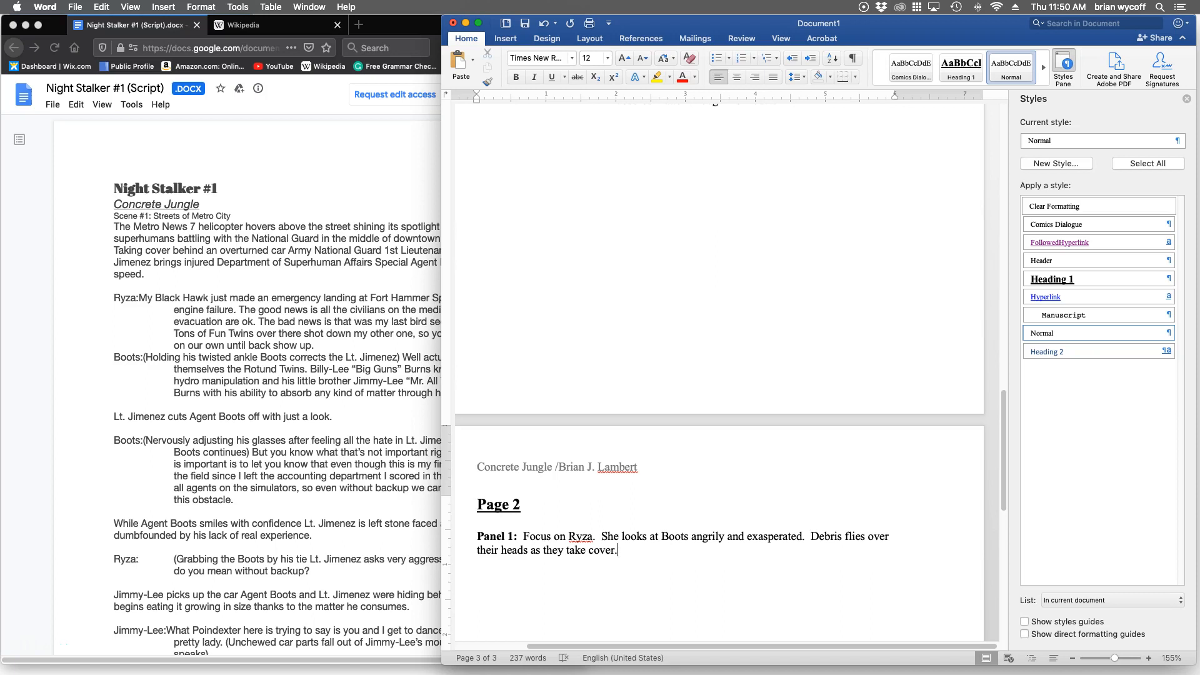
scroll(719, 375, up, 1)
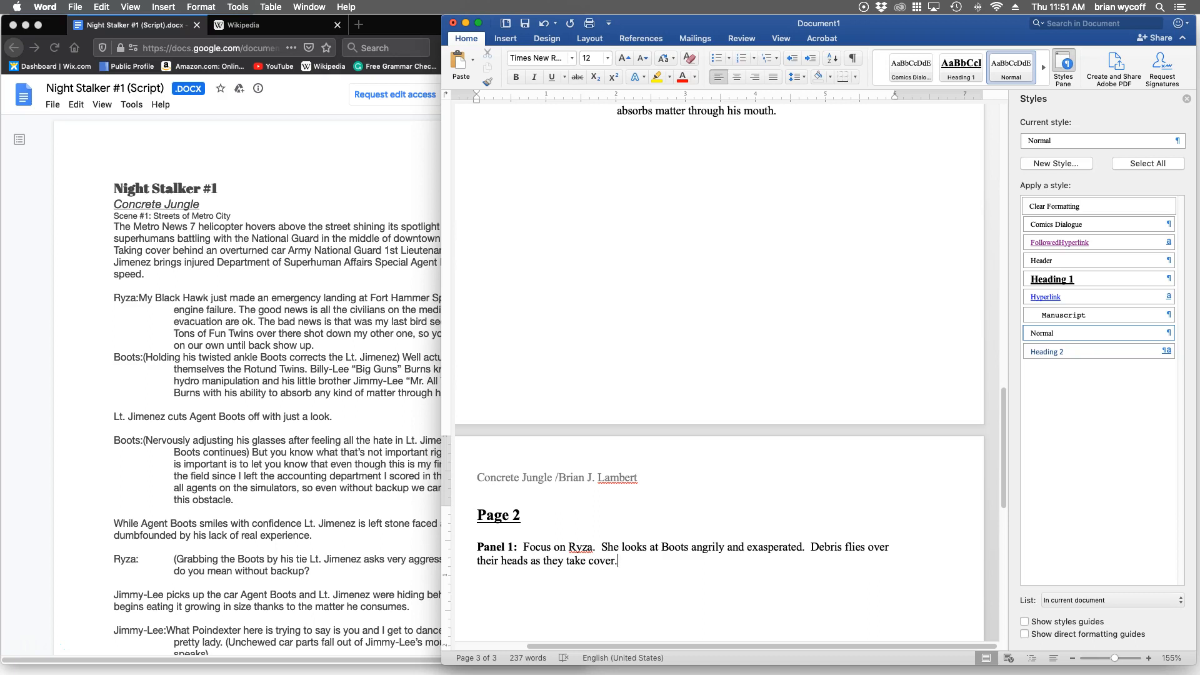
scroll(719, 375, up, 1)
scroll(719, 375, up, 3)
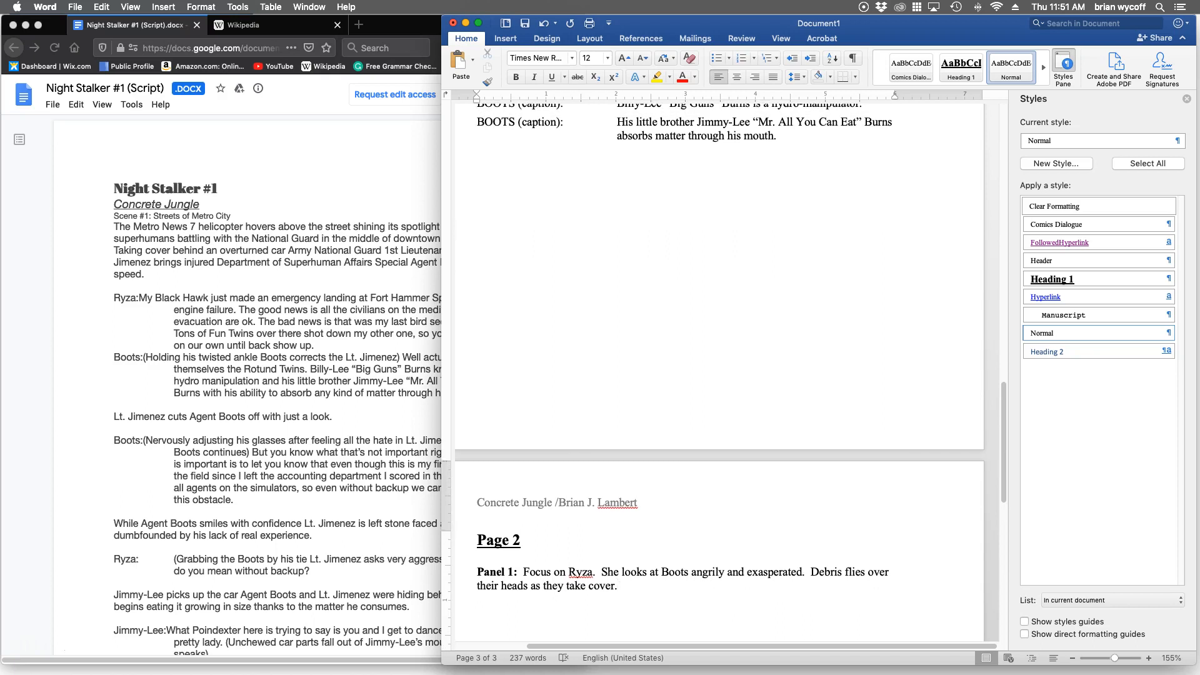
scroll(719, 375, up, 2)
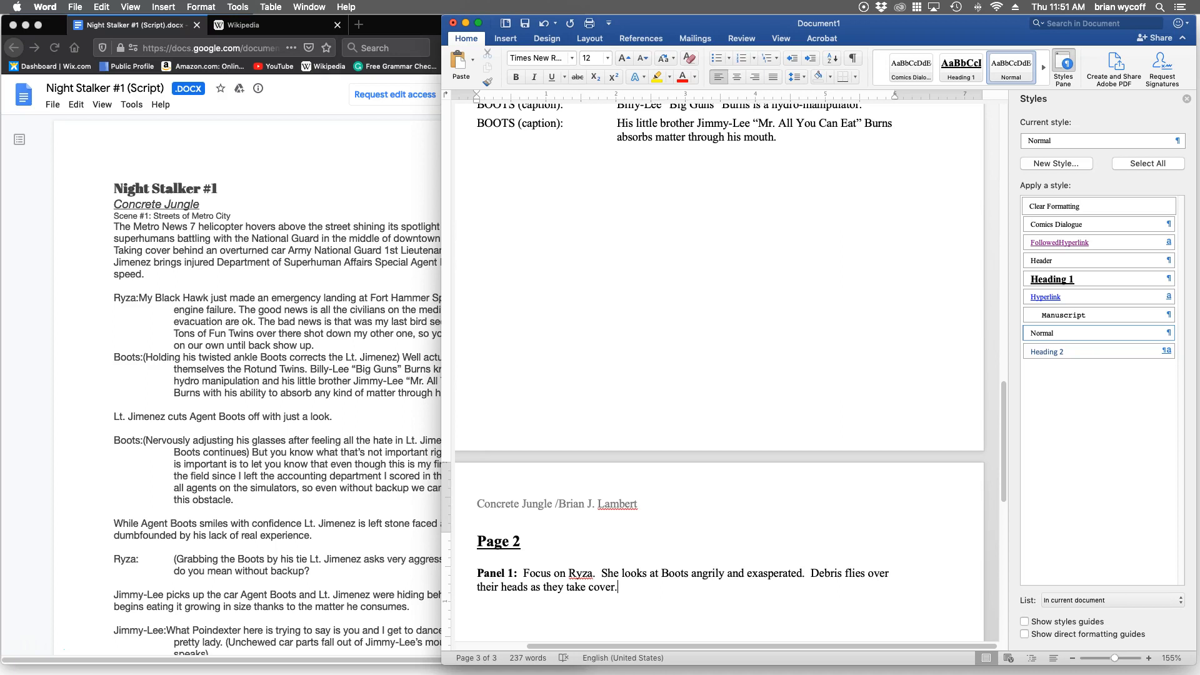
scroll(719, 375, up, 10)
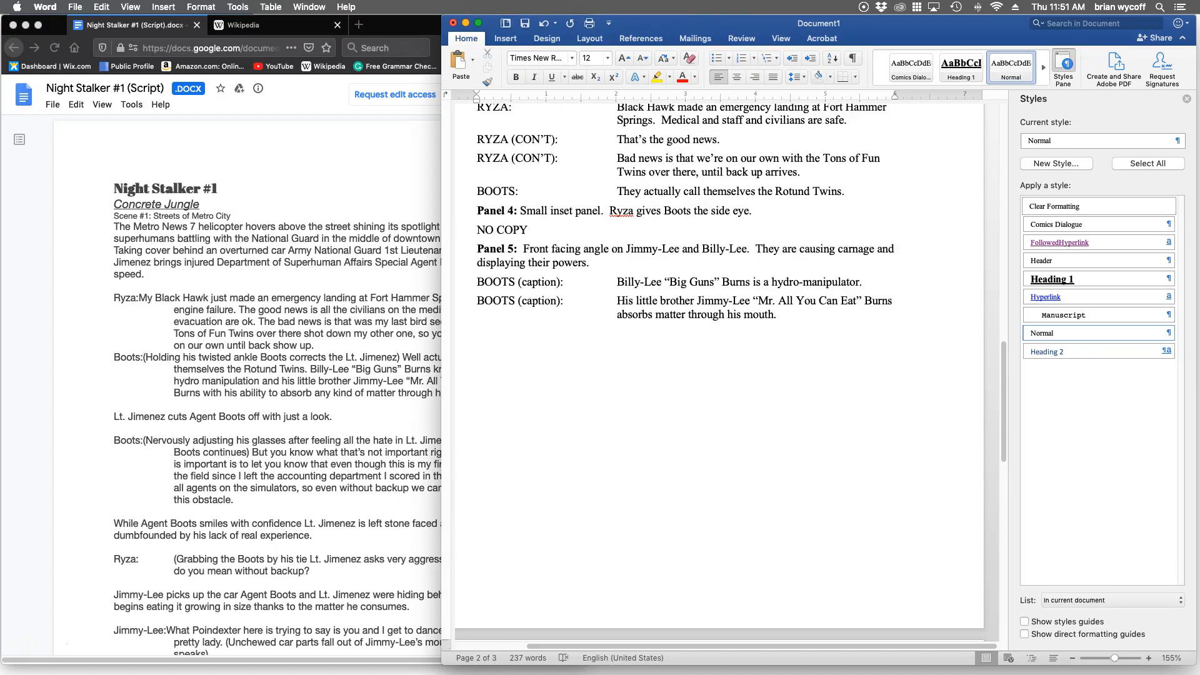
scroll(719, 375, up, 3)
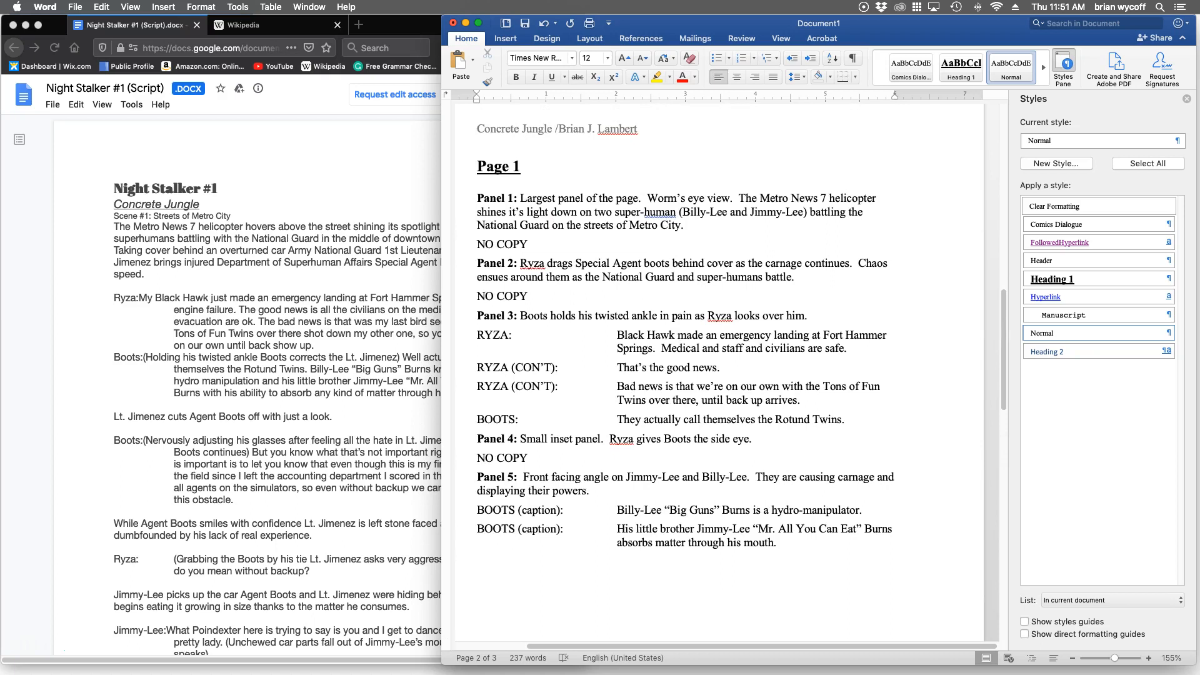
scroll(719, 376, up, 8)
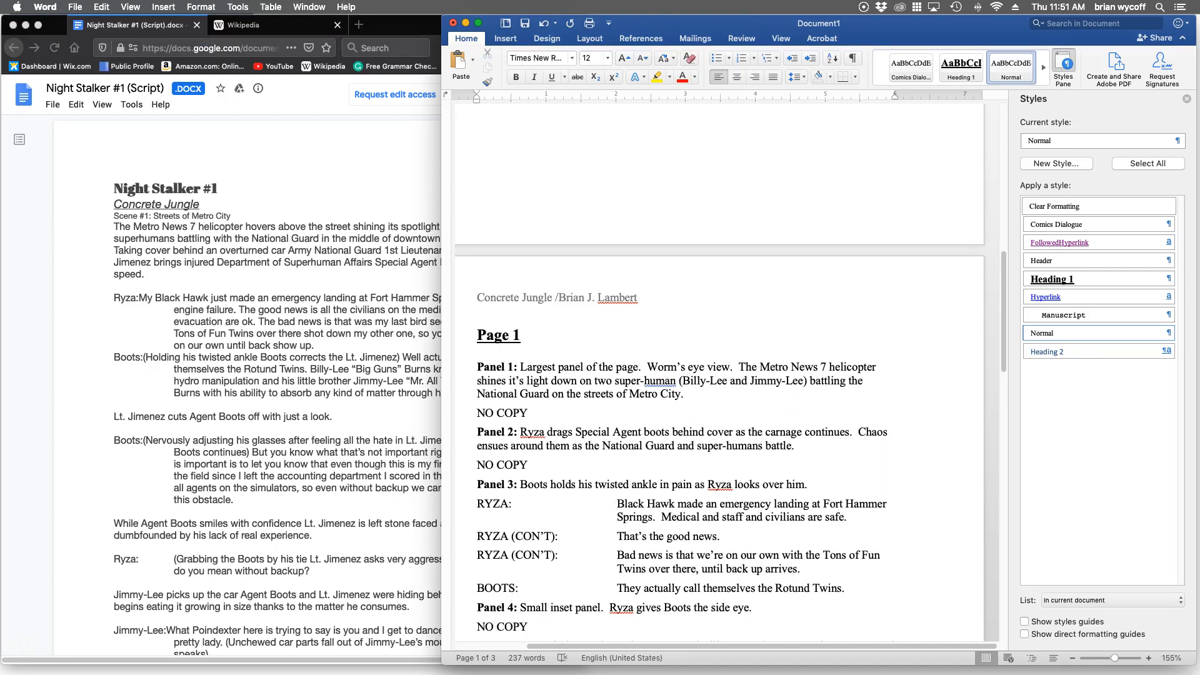
scroll(719, 375, up, 15)
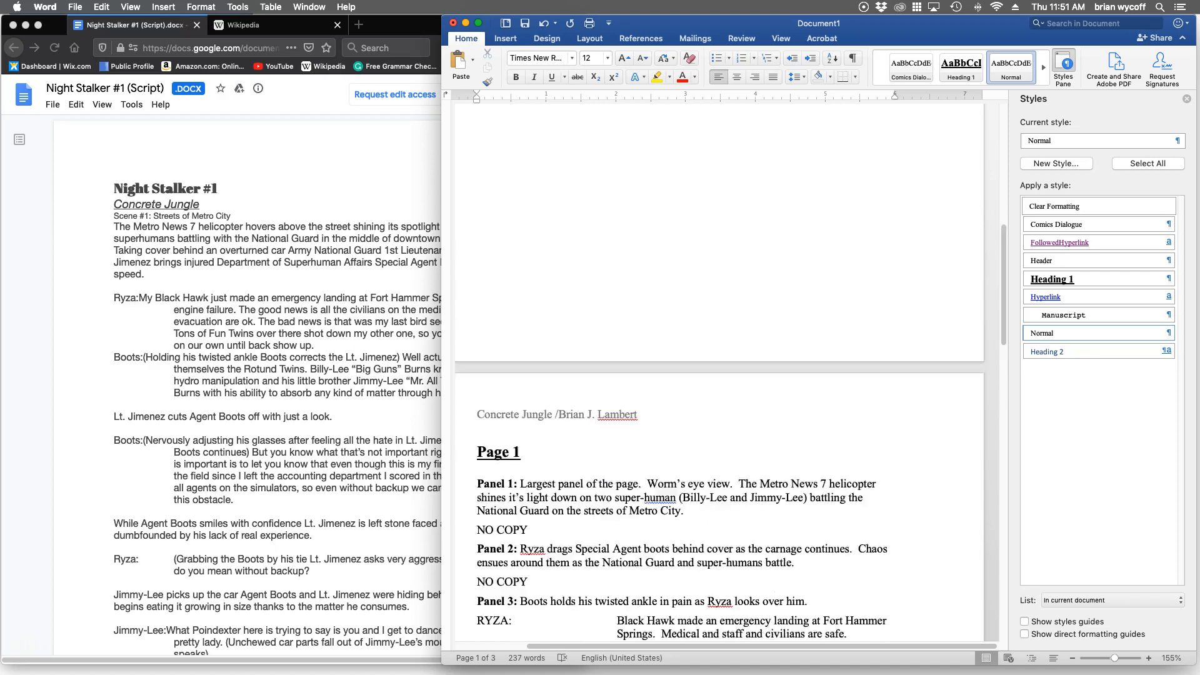
scroll(719, 375, up, 5)
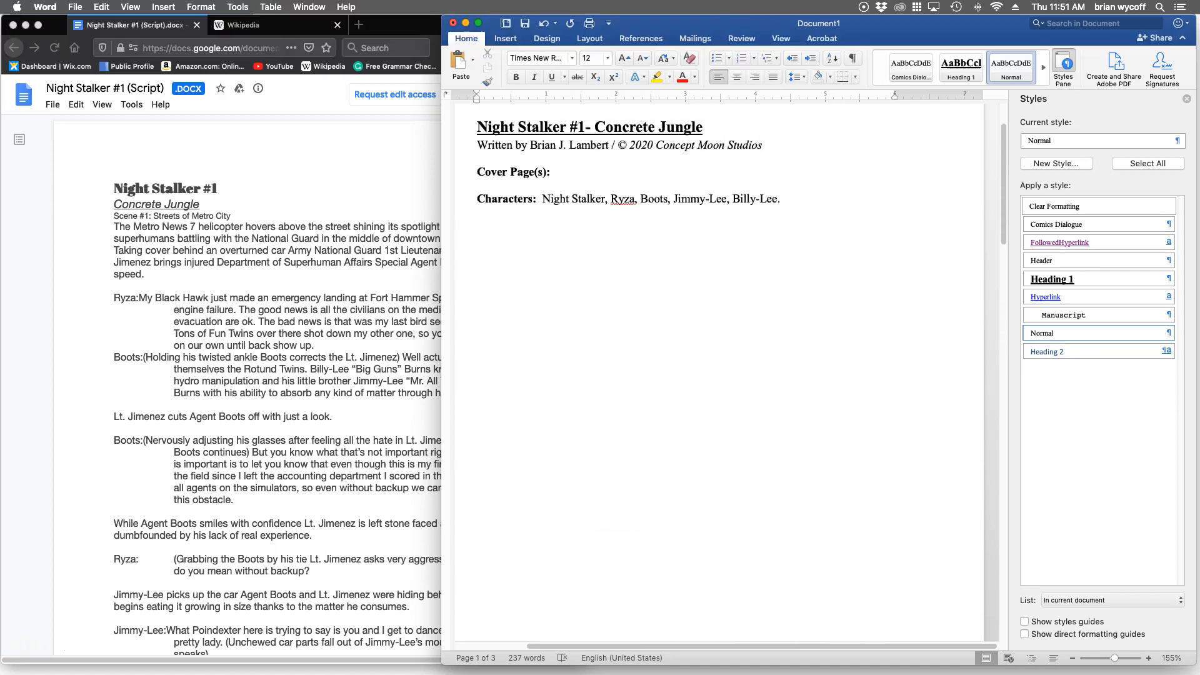